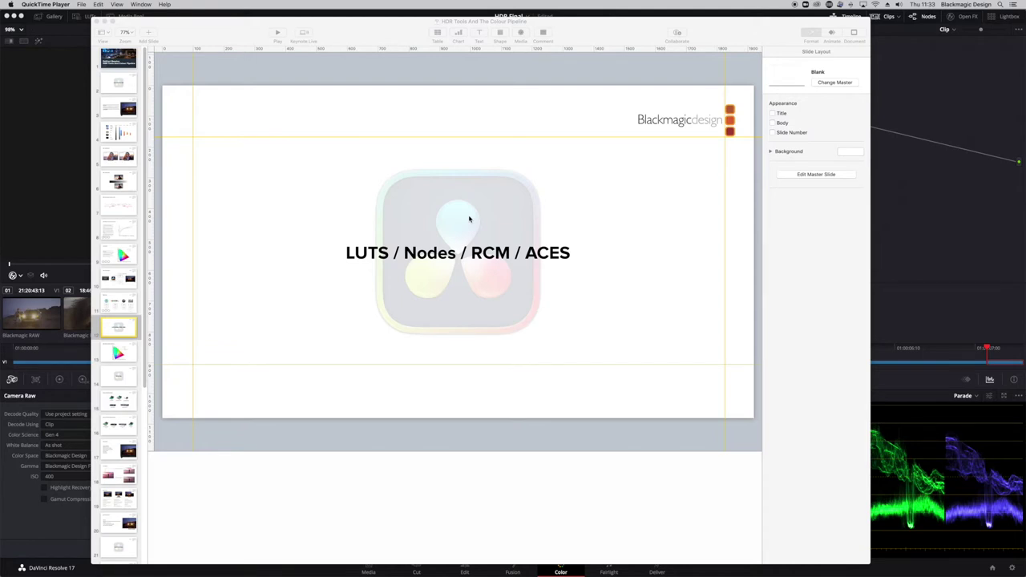
Switch to DaVinci Resolve, save the project, and set clip 06's Camera Raw gamma to Rec.709.
left_click(971, 233)
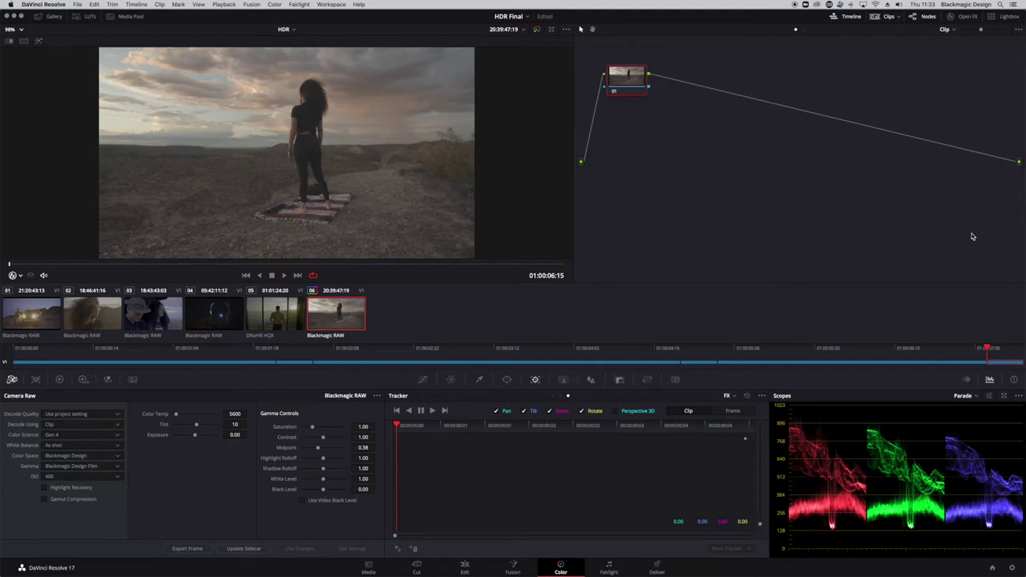
key("super+s")
left_click(68, 470)
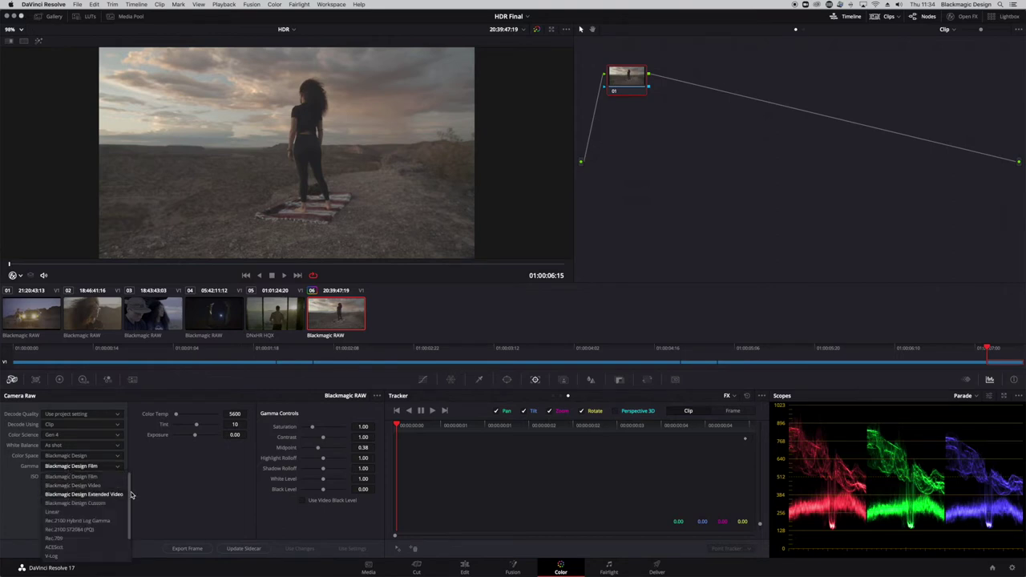
mouse_move(131, 496)
left_mouse_down()
mouse_move(131, 528)
mouse_move(131, 493)
mouse_move(132, 503)
left_mouse_up()
left_click(80, 530)
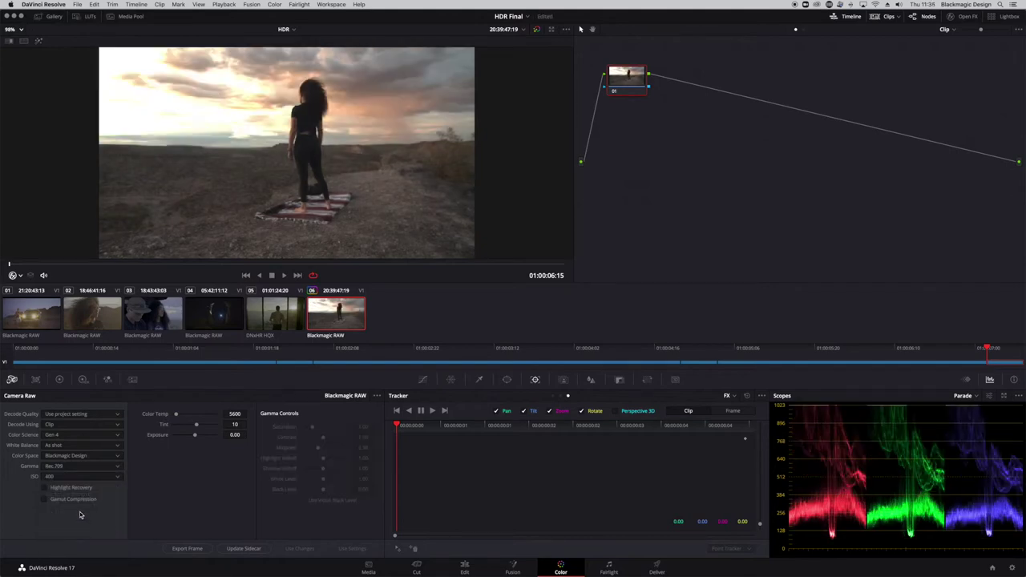
Apply the HDR ST 2084 LUT "Gamma 2.4 to HDR 1000 nits" to node 01.
right_click(632, 90)
mouse_move(657, 175)
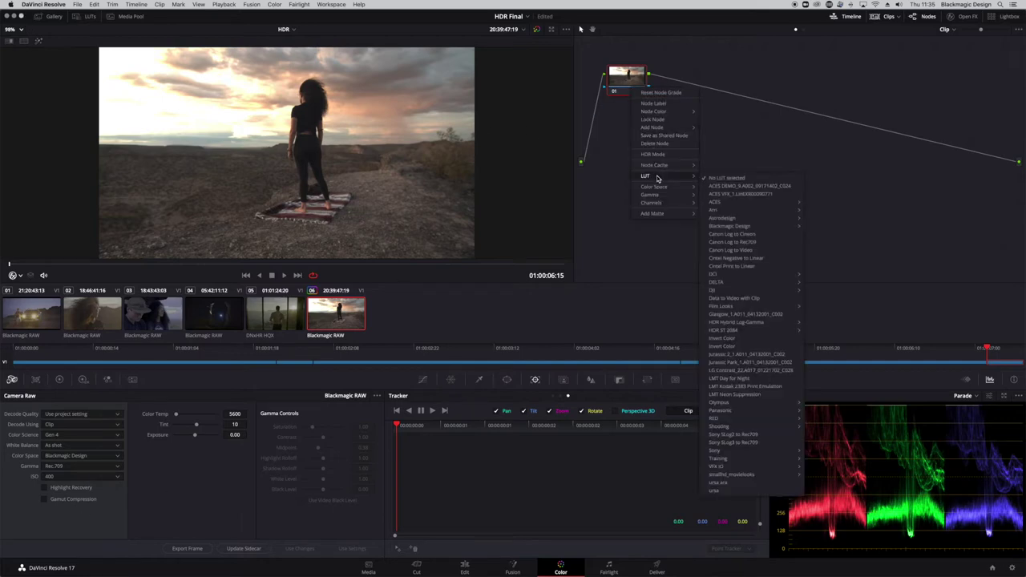
mouse_move(773, 332)
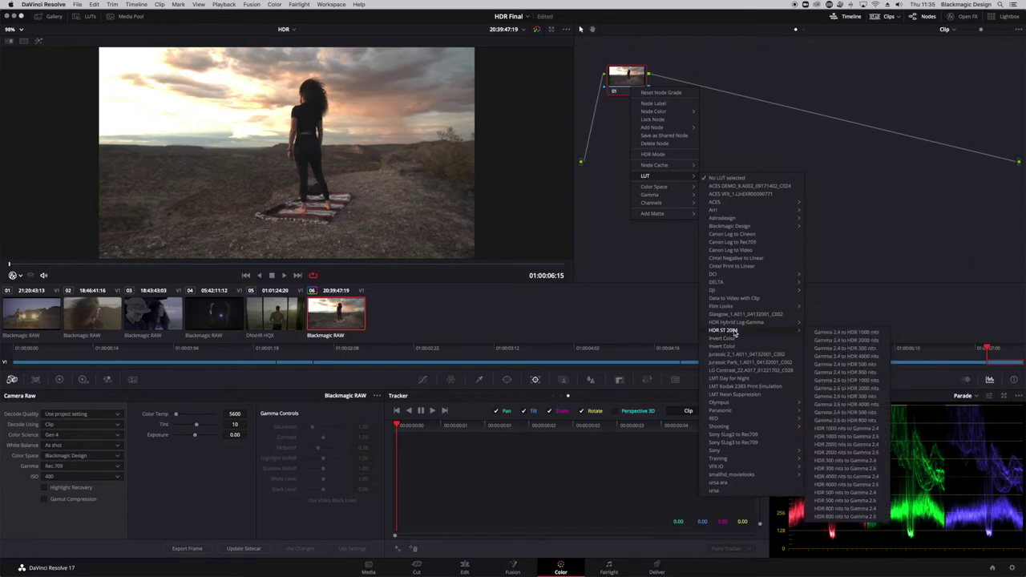
left_click(846, 333)
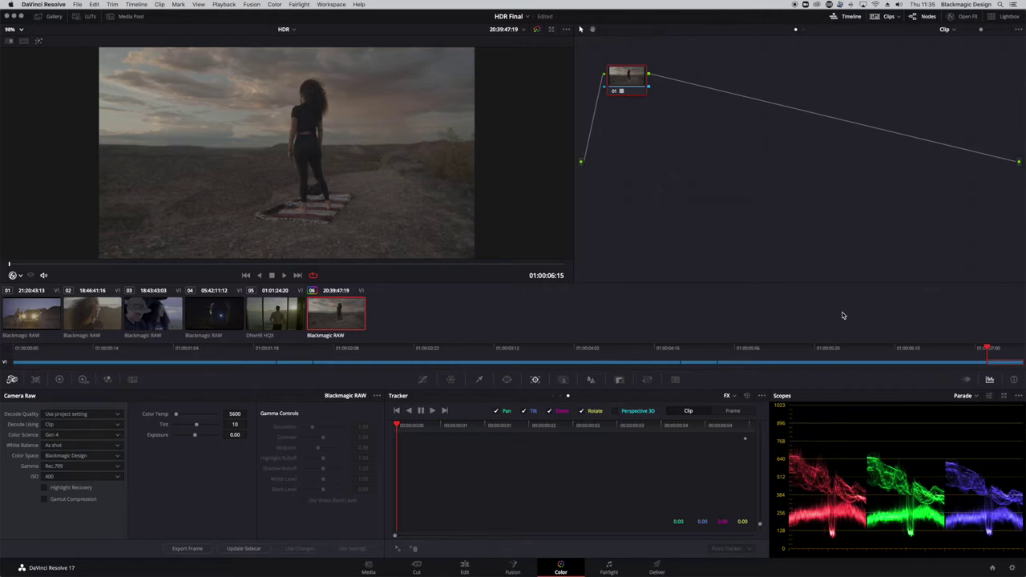
Reset all grades and nodes on the clip and set its raw decoding to use Camera metadata.
right_click(737, 170)
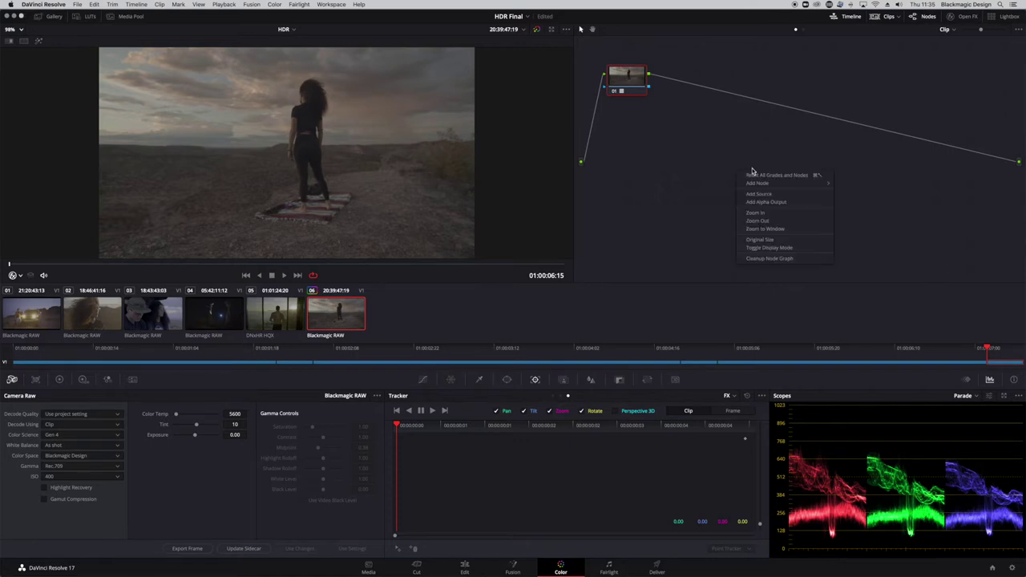
left_click(753, 176)
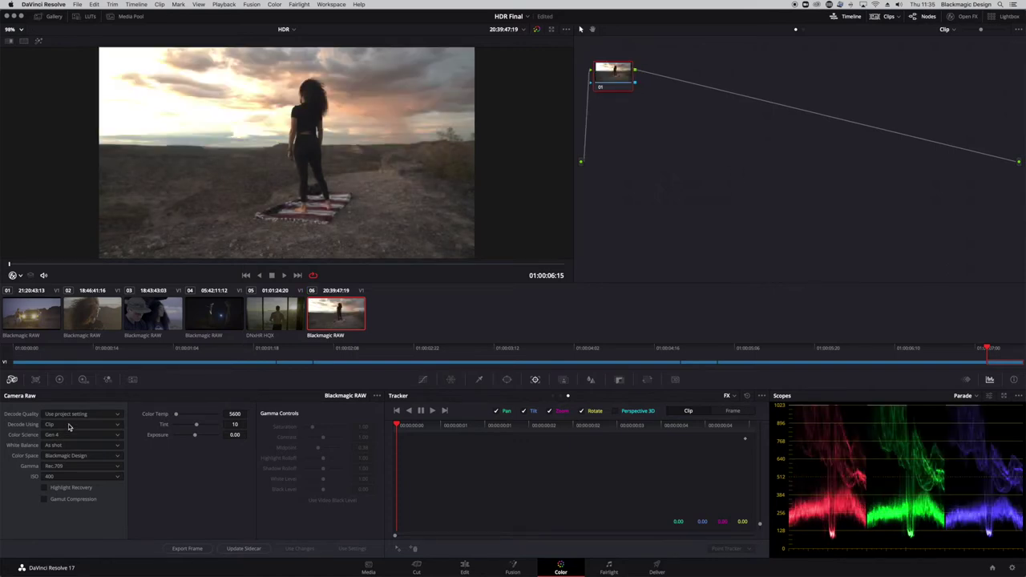
left_click(71, 467)
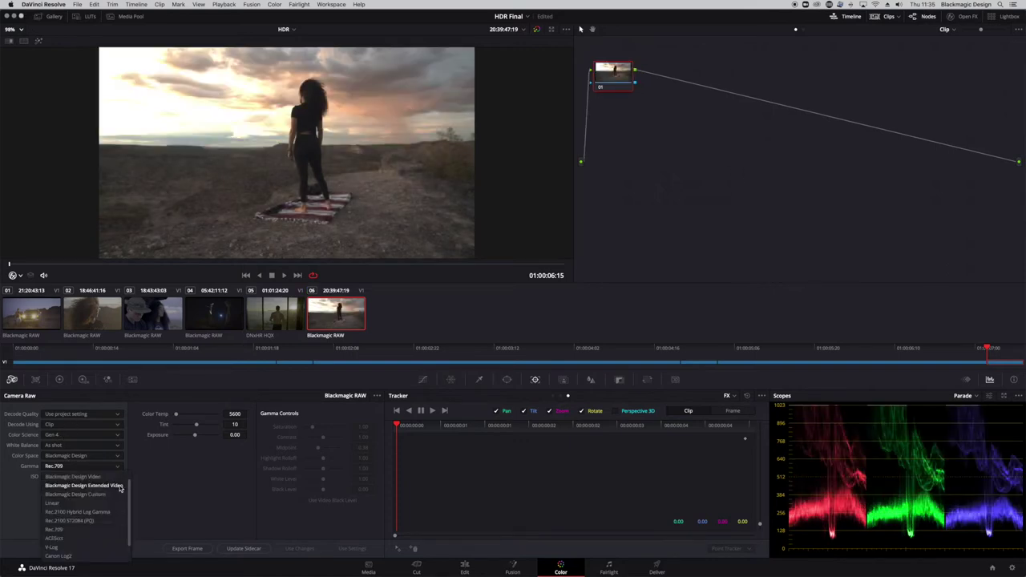
scroll(129, 487, "up", 1)
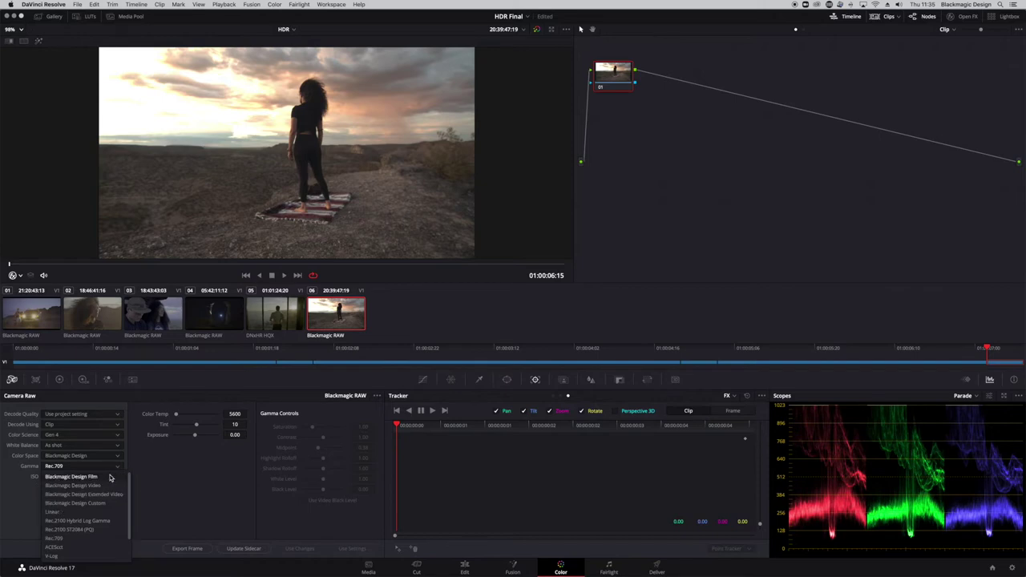
left_click(83, 429)
left_click(82, 429)
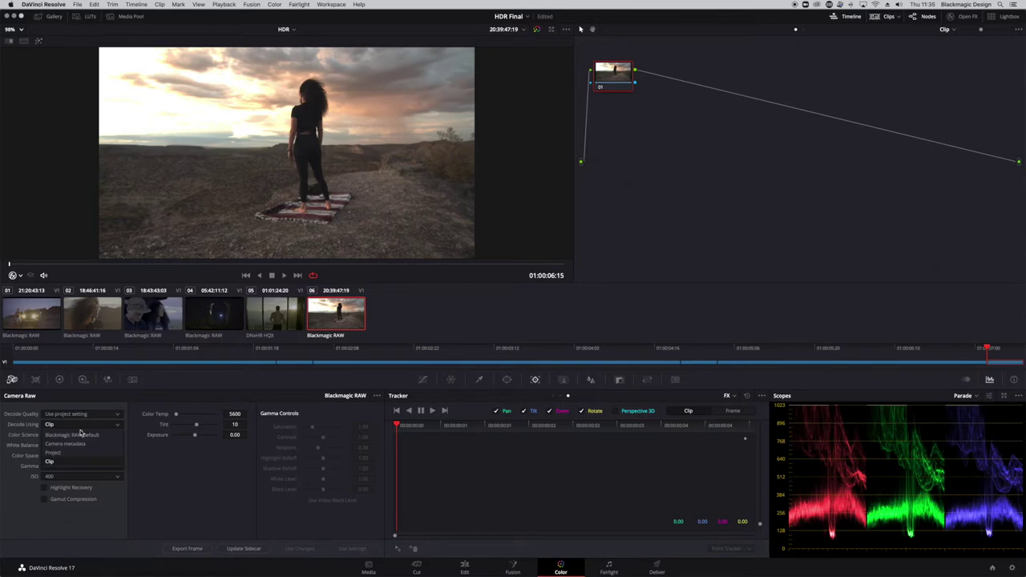
left_click(75, 447)
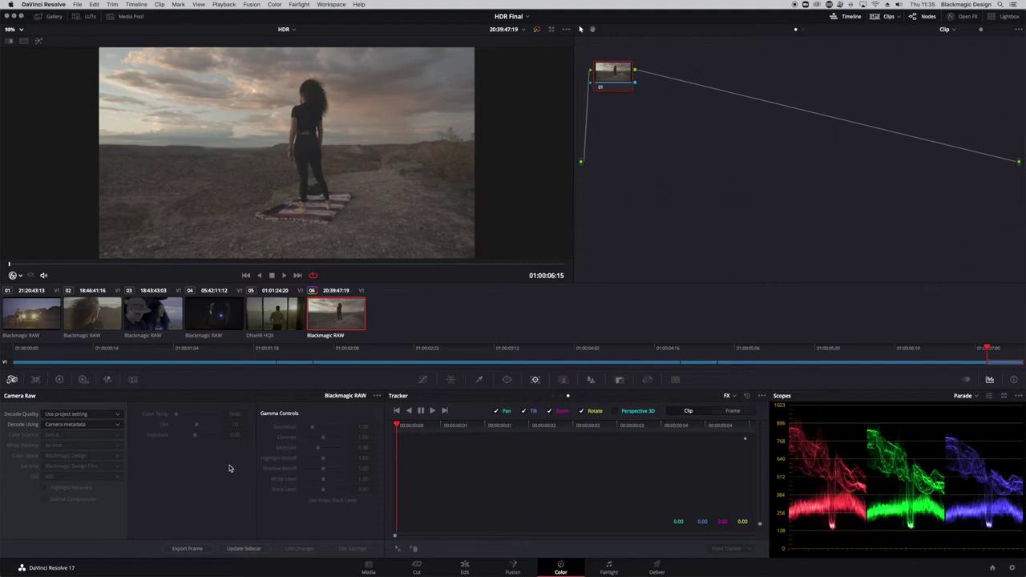
In the project settings, set color science to DaVinci YRGB Color Managed with the DaVinci Wide Gamut color management preset.
left_click(1012, 567)
left_click_drag(454, 79, 298, 46)
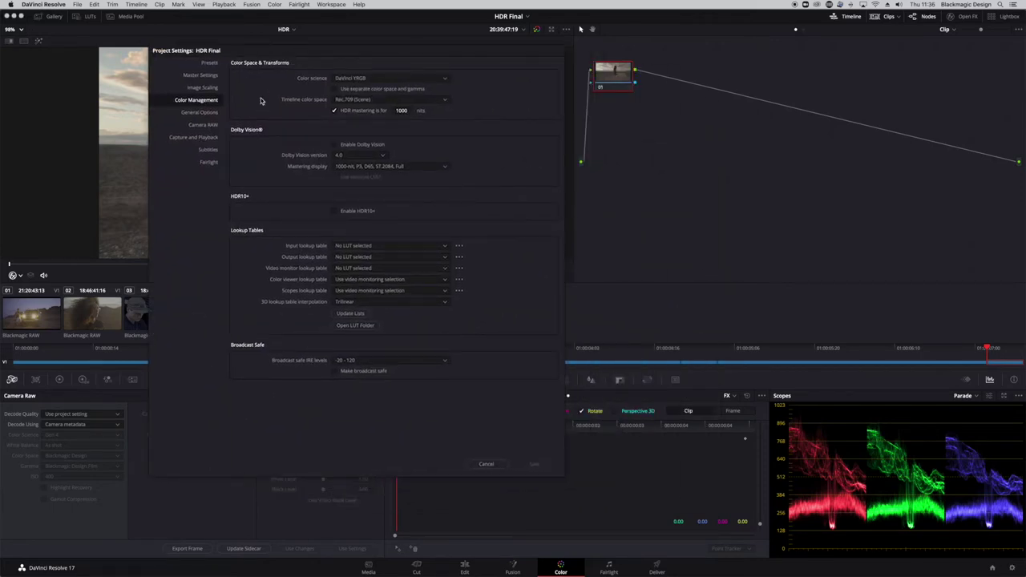
left_click(382, 78)
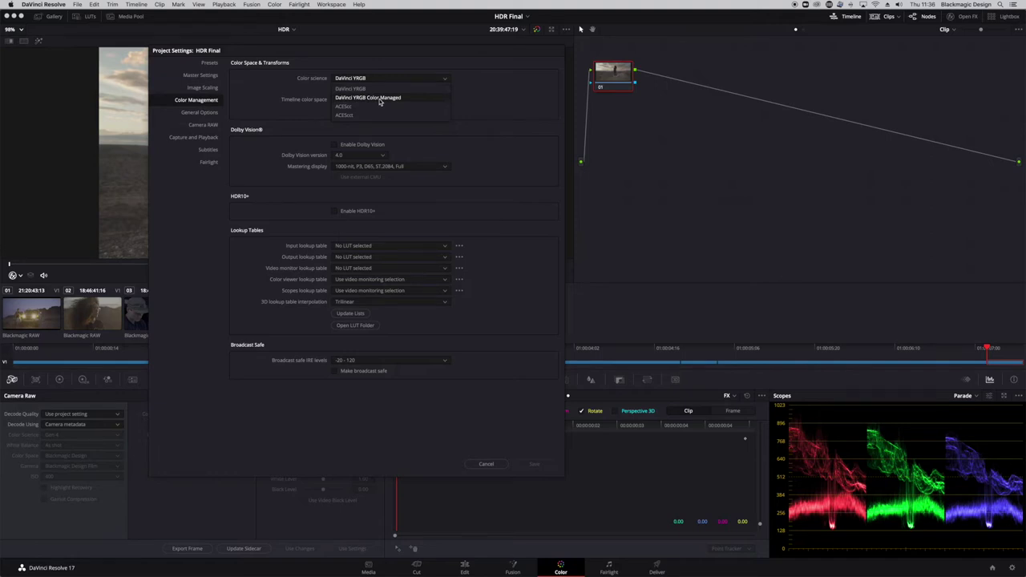
left_click(380, 98)
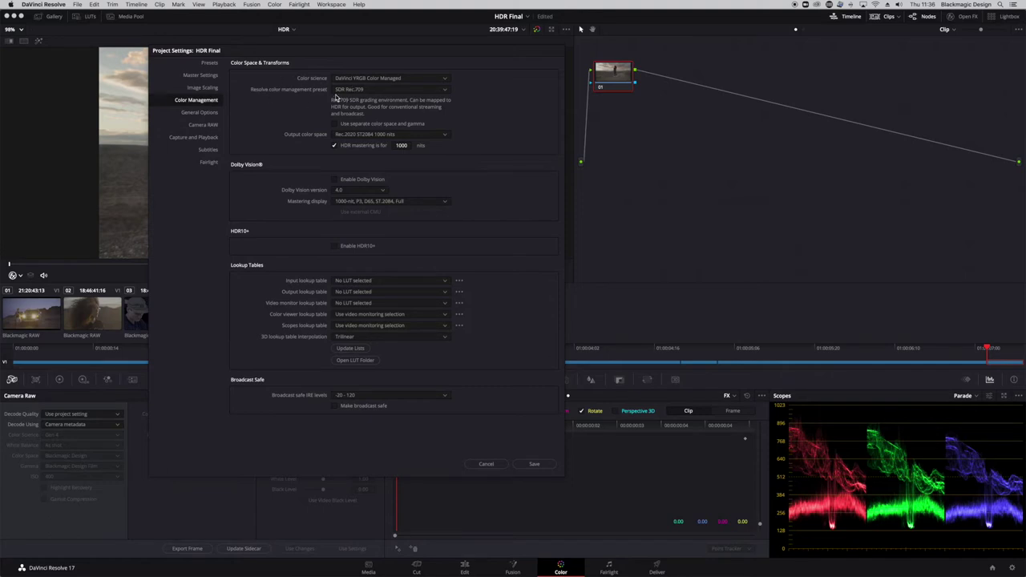
left_click(449, 91)
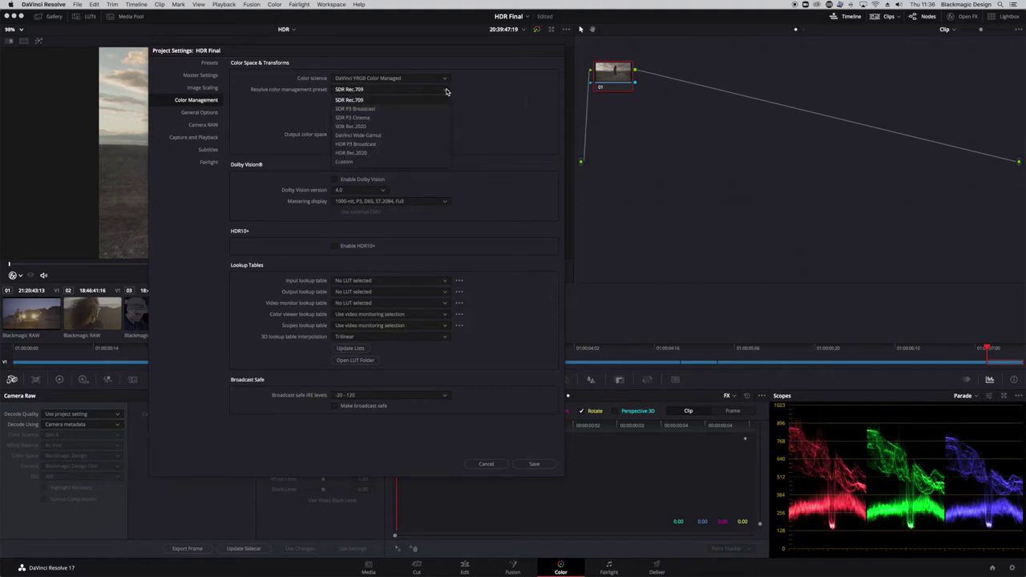
left_click(391, 137)
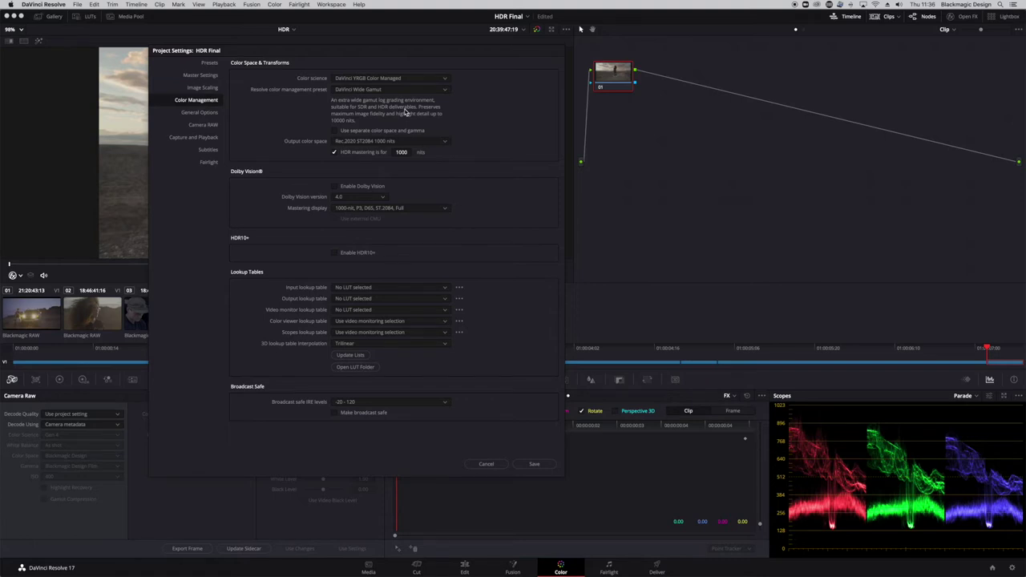
Switch the Resolve color management preset to Custom and set the input color space to Bypass.
left_click(363, 90)
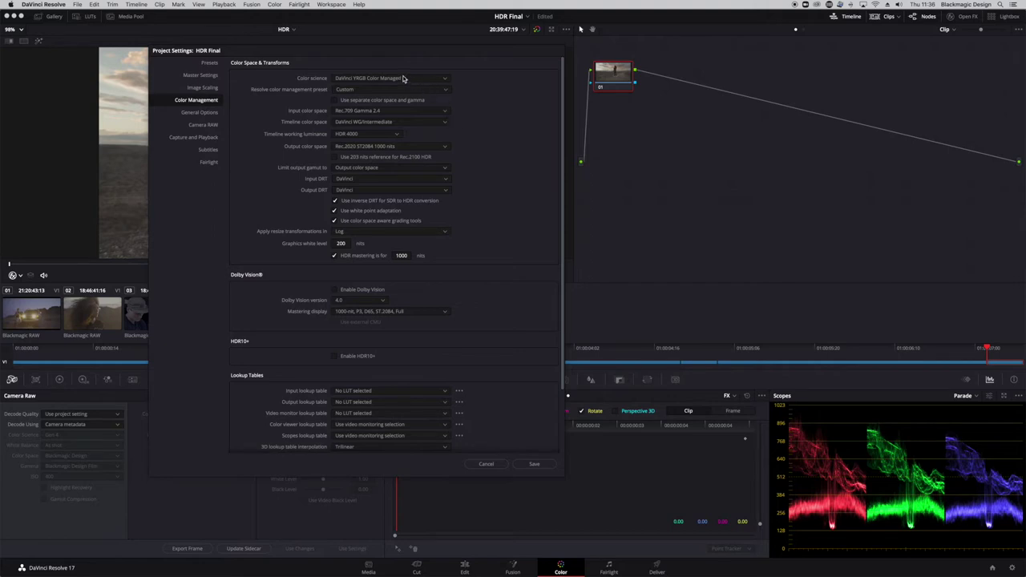
left_click_drag(399, 56, 401, 53)
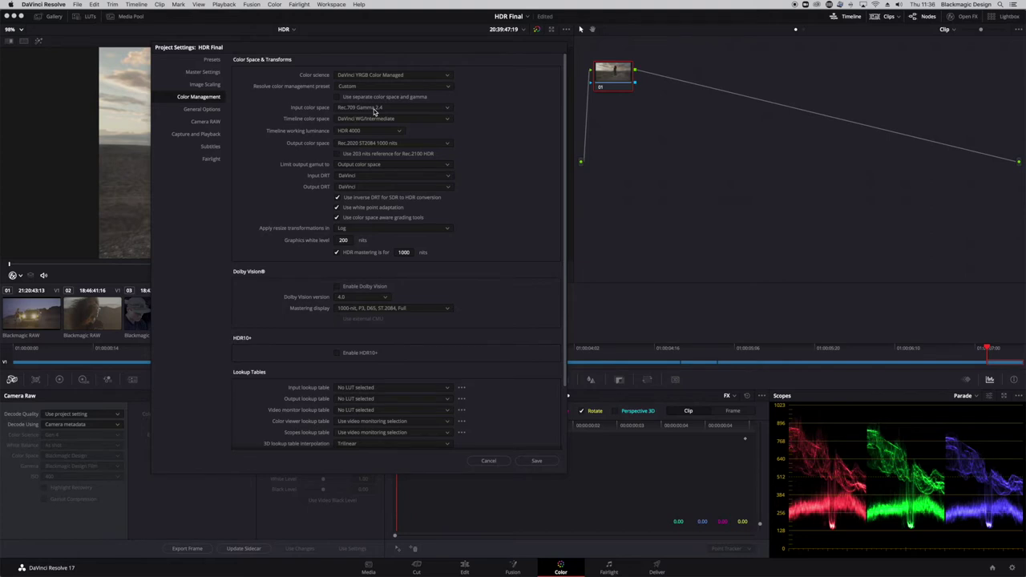
left_click(447, 111)
scroll(453, 166, "up", 5)
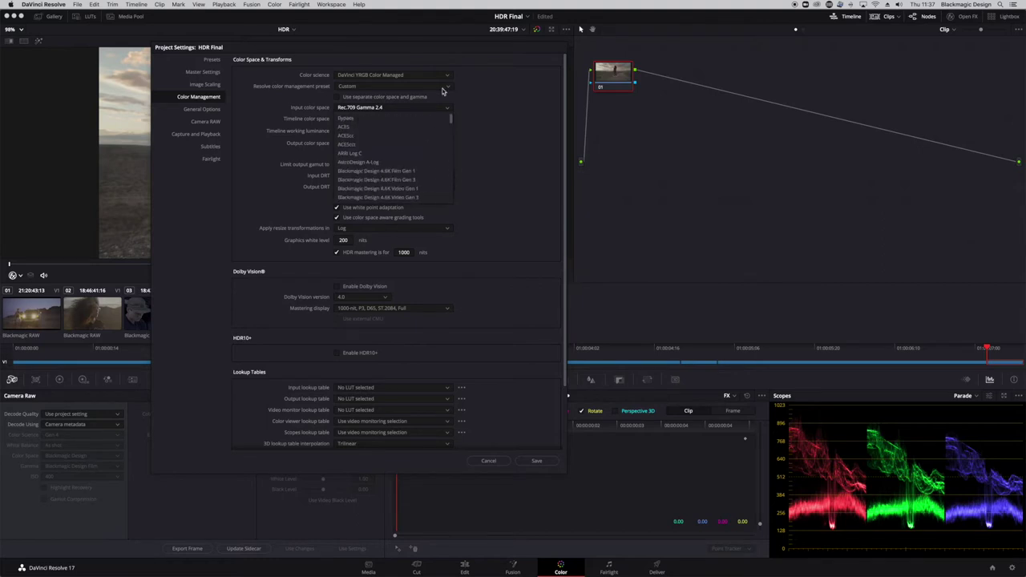
left_click(365, 117)
left_click_drag(355, 49, 320, 25)
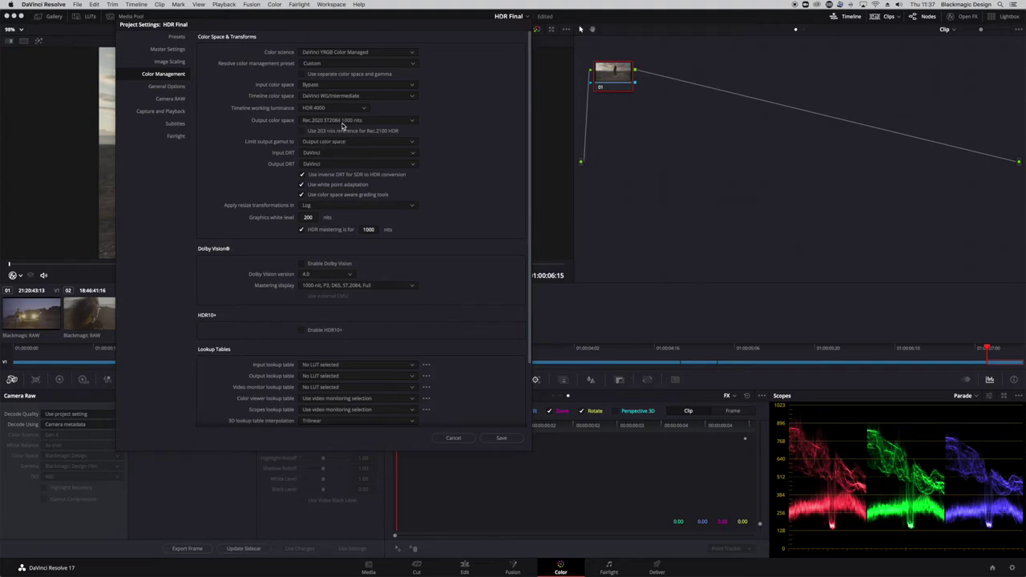
Review the output color space options and select Rec.2020 ST2084 1000 nits.
left_click(412, 122)
left_click_drag(417, 175, 416, 173)
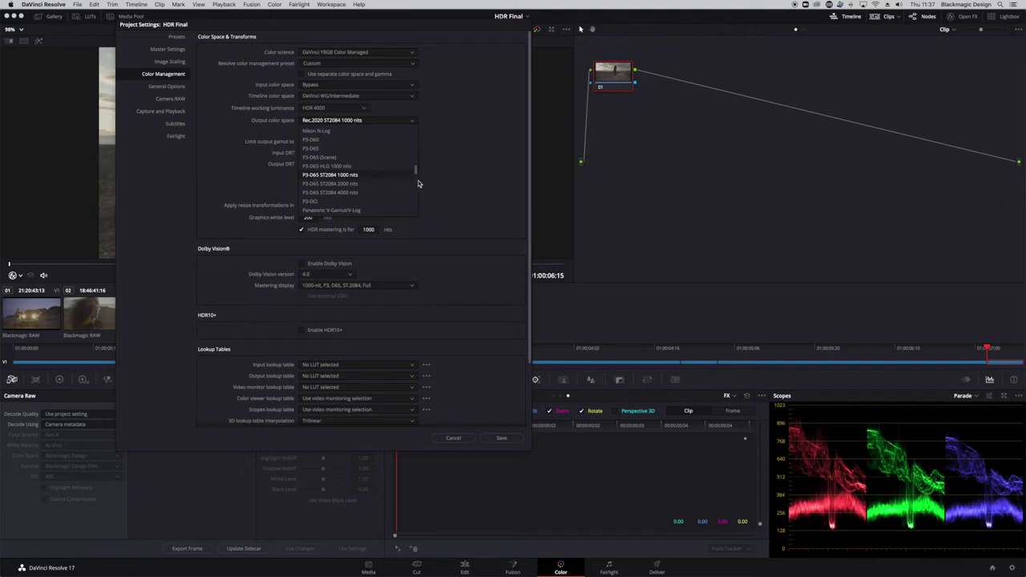
scroll(417, 176, "down", 1)
left_click_drag(417, 177, 417, 185)
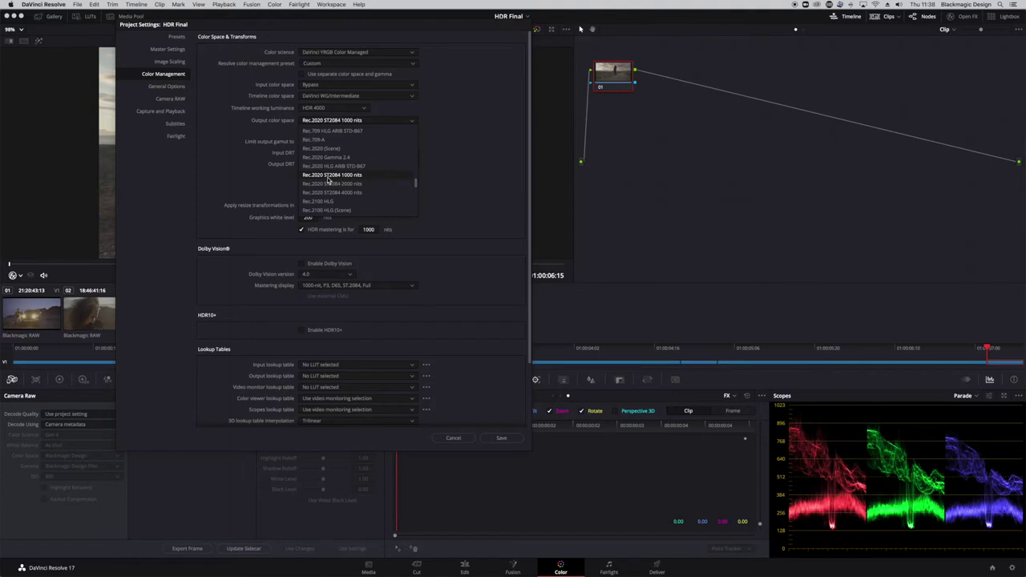
left_click(350, 175)
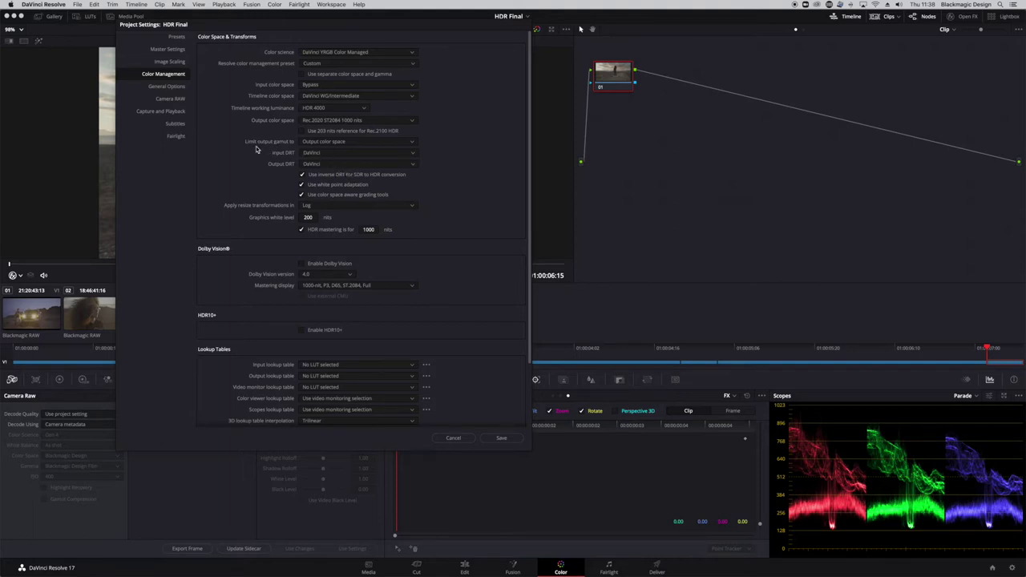
Try limiting the output gamut to P3-D65, and return the limit to Output color space.
left_click(404, 145)
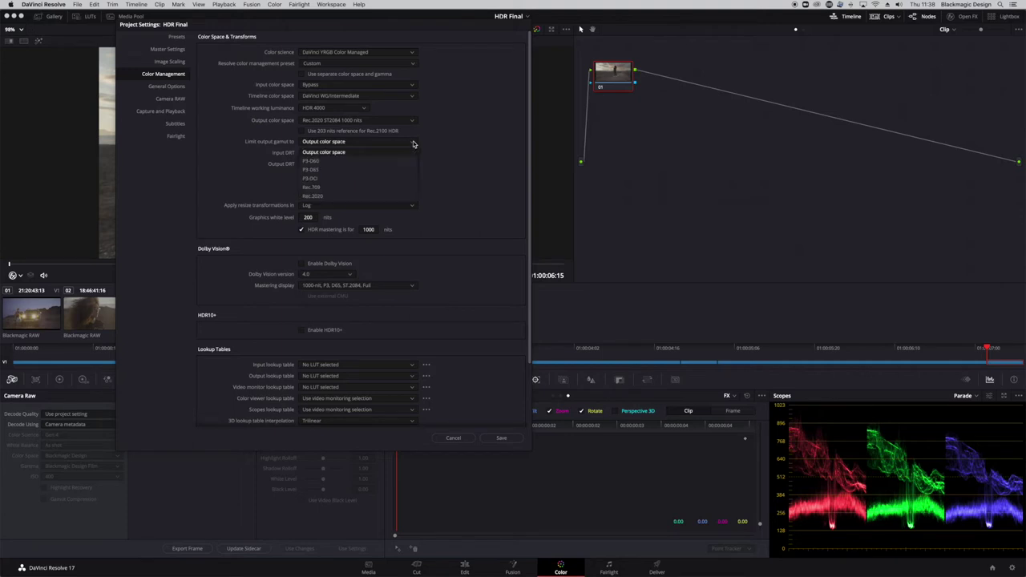
left_click(358, 171)
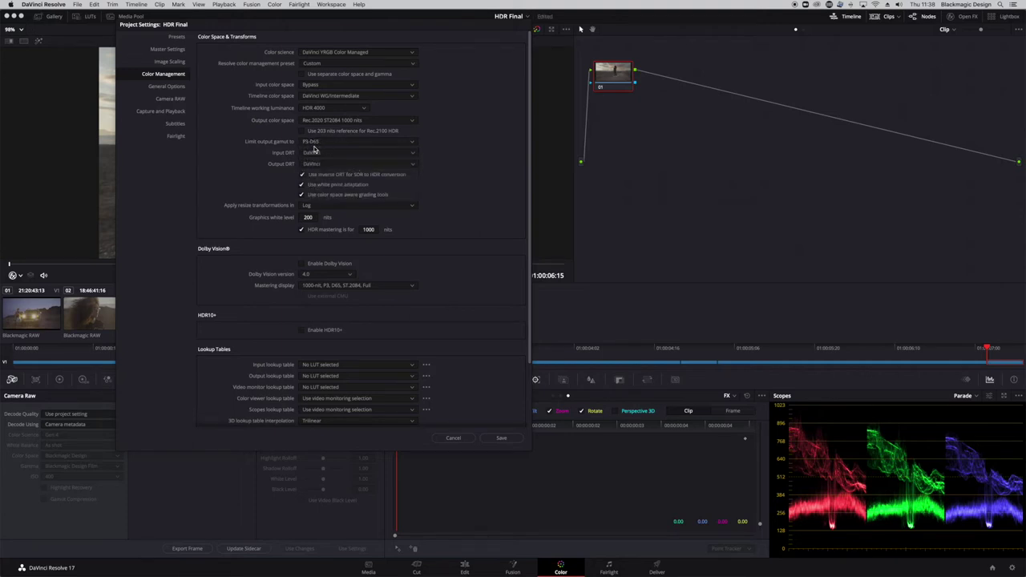
left_click(328, 143)
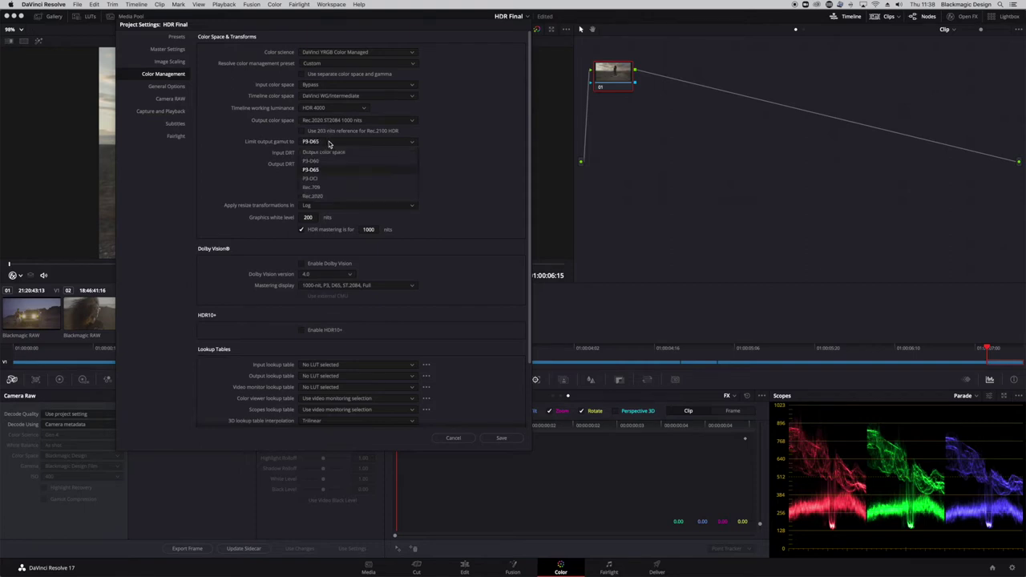
left_click(329, 154)
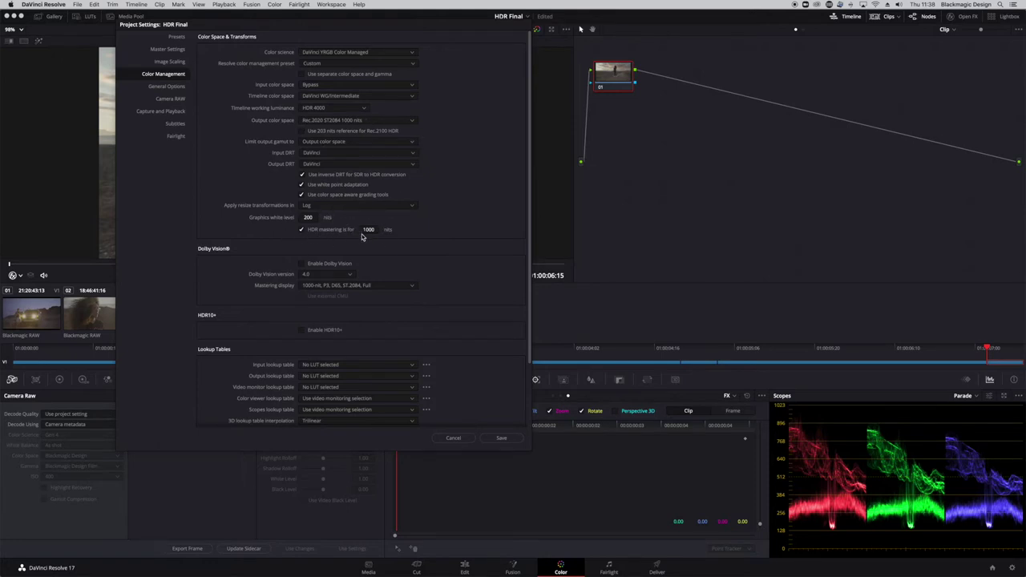
Toggle HDR mastering off and back on, and save the color management settings.
left_click(302, 230)
left_click(301, 231)
left_click(302, 231)
left_click(302, 231)
left_click(503, 438)
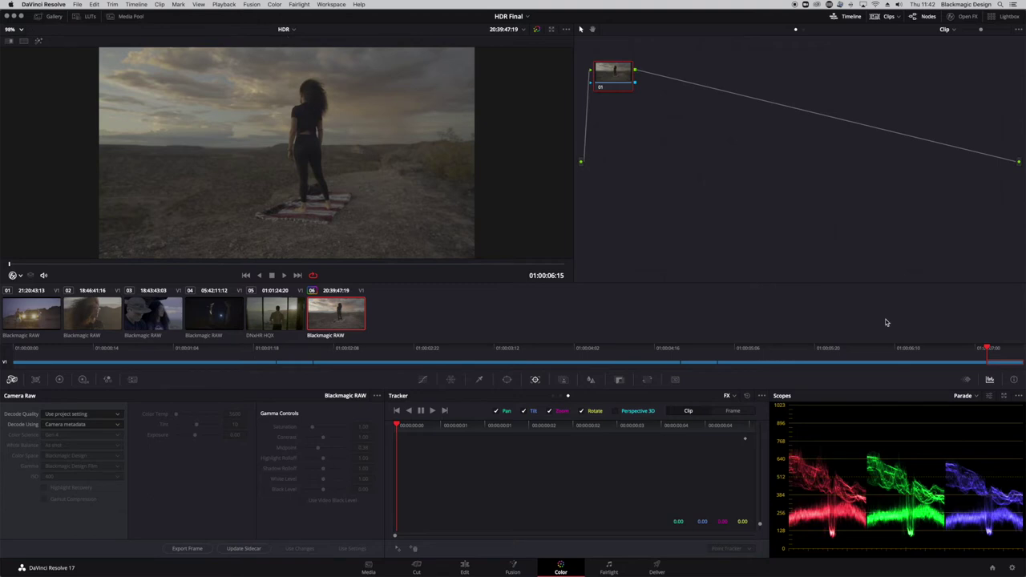
Reopen the project settings and set color science to ACEScct with the ACES Output Device Transform Rec.2020 ST2084 (1000 nits).
left_click(1016, 568)
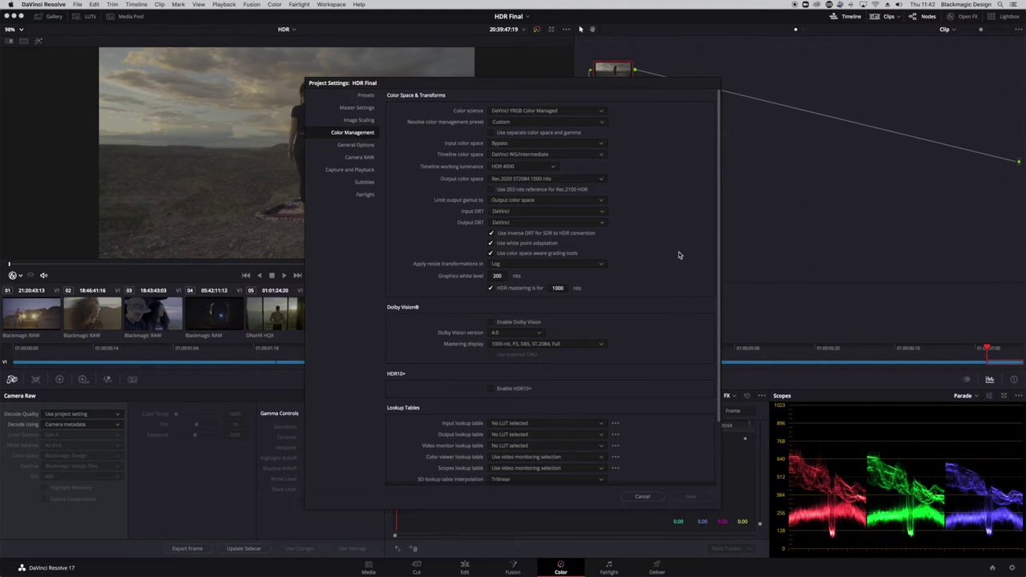
left_click(603, 112)
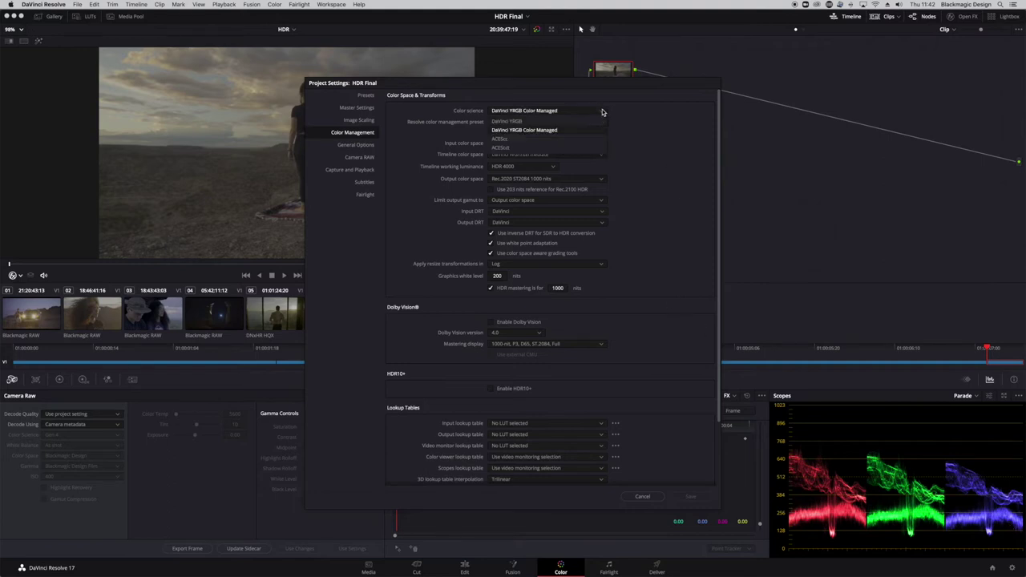
left_click(539, 149)
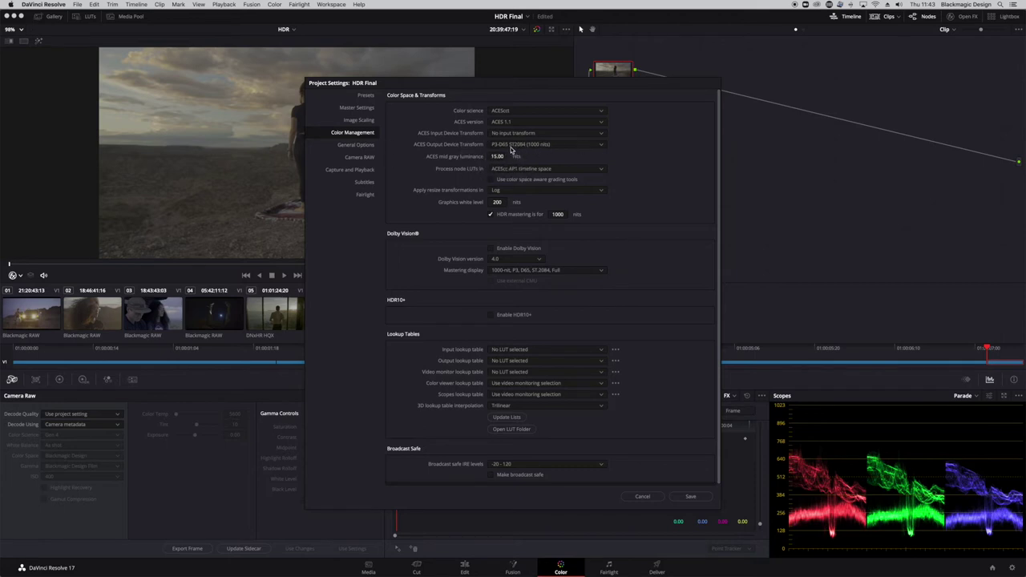
left_click(601, 146)
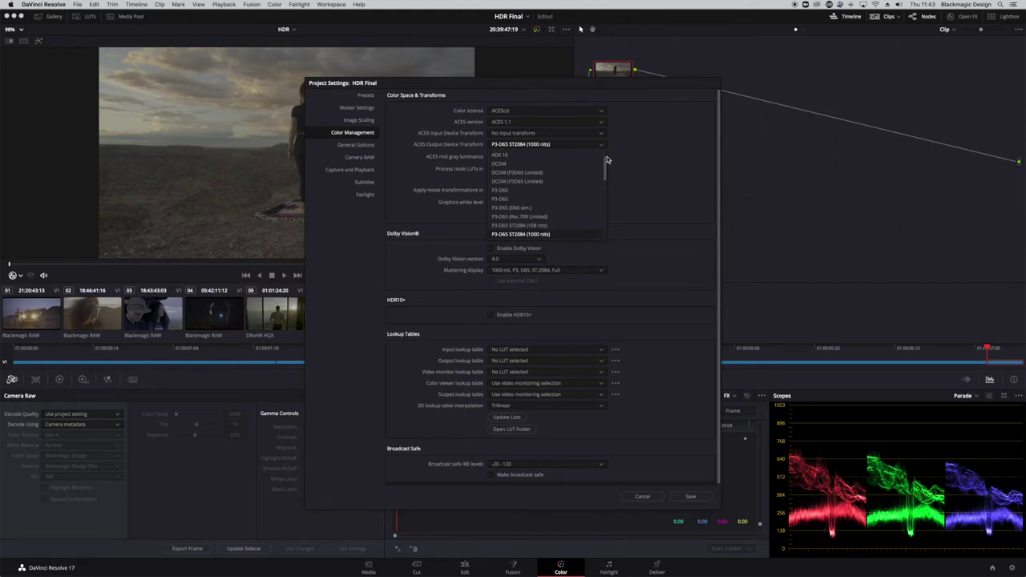
left_click_drag(606, 190, 607, 195)
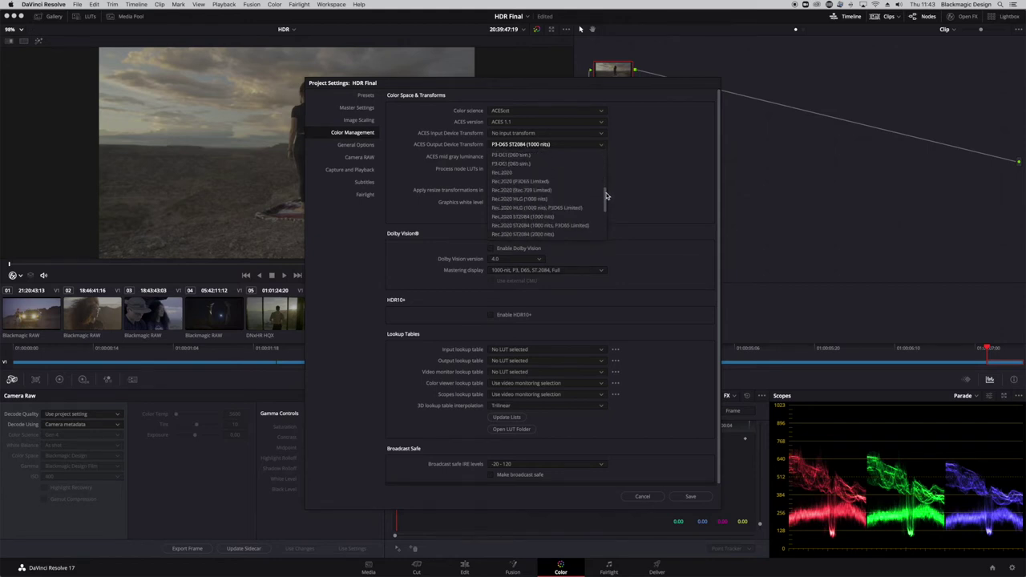
left_click(550, 217)
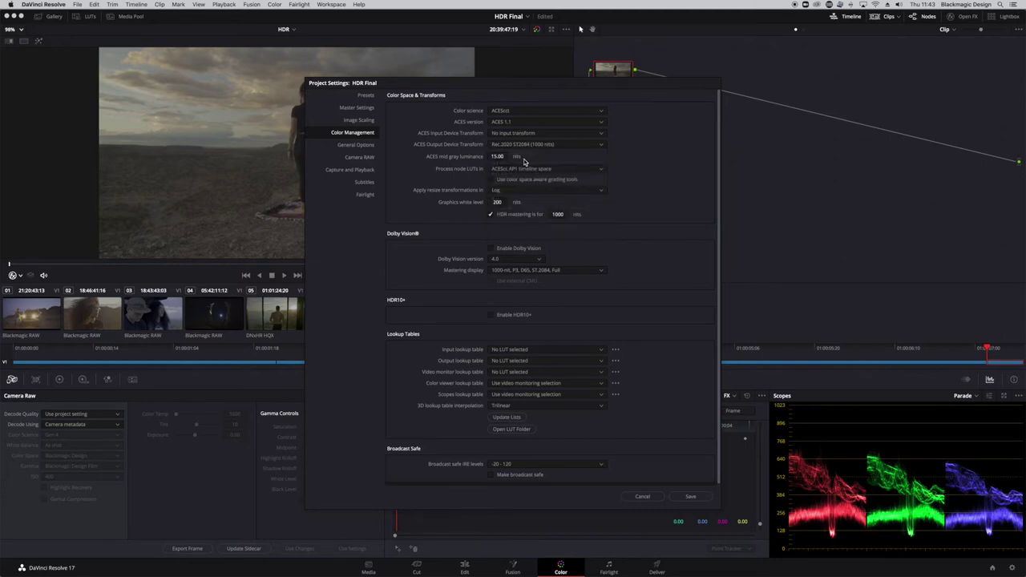
Reselect Rec.2020 ST2084 (1000 nits) as the ACES Output Device Transform and save the color management settings.
left_click(603, 145)
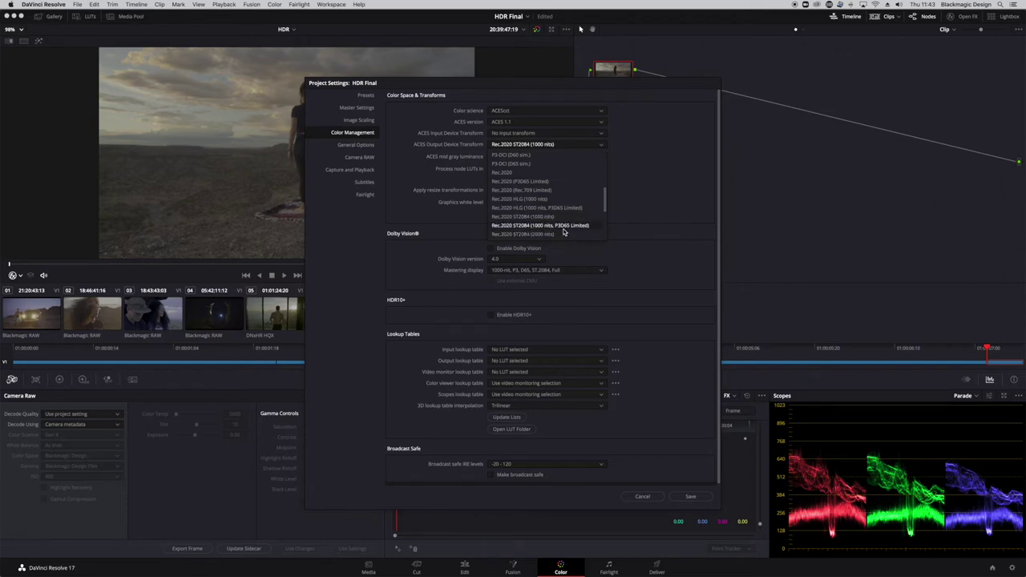
left_click(561, 217)
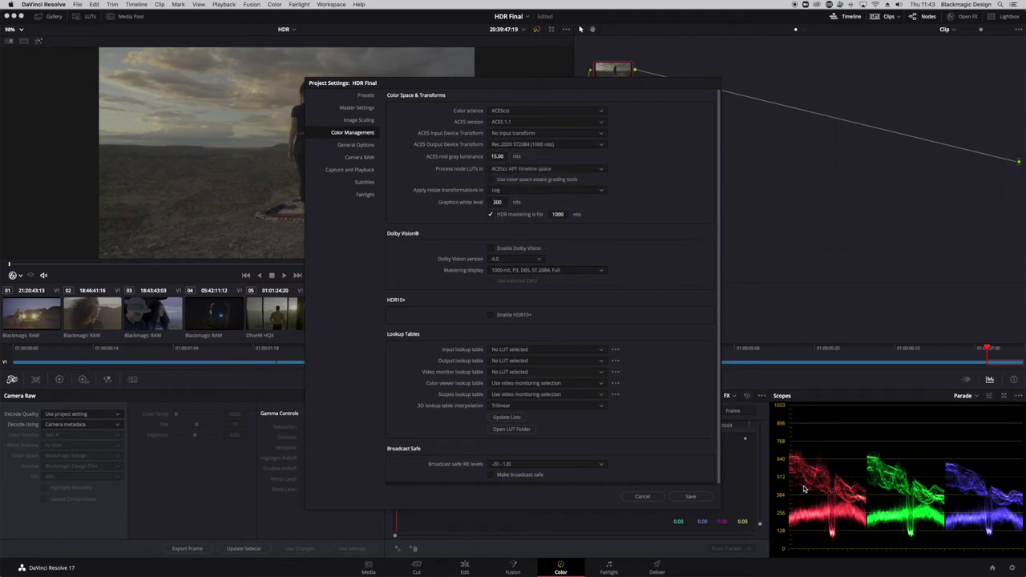
left_click(692, 497)
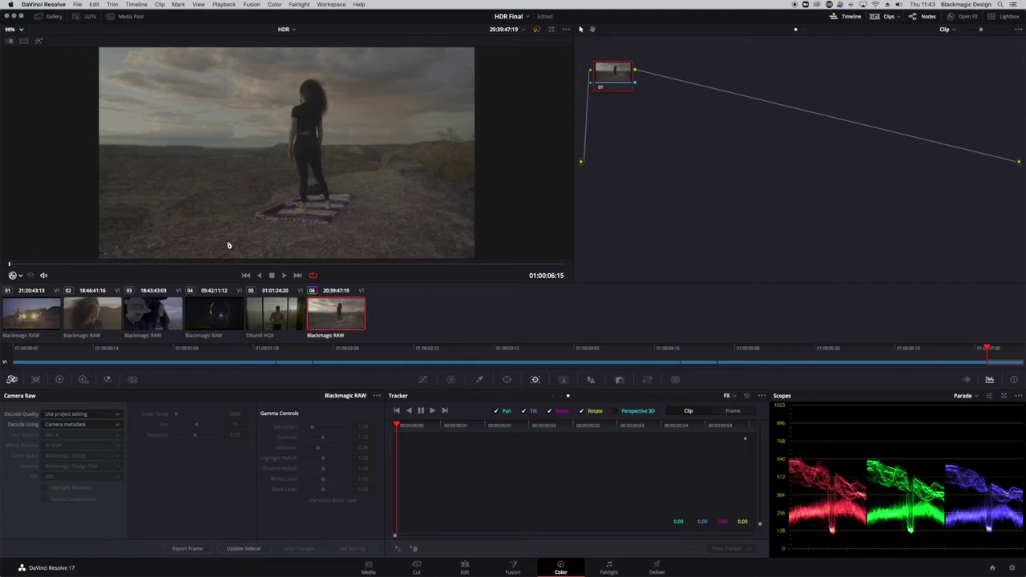
key("cmd+s")
Reopen the project settings, set color science back to DaVinci YRGB, and save the change.
left_click(1013, 569)
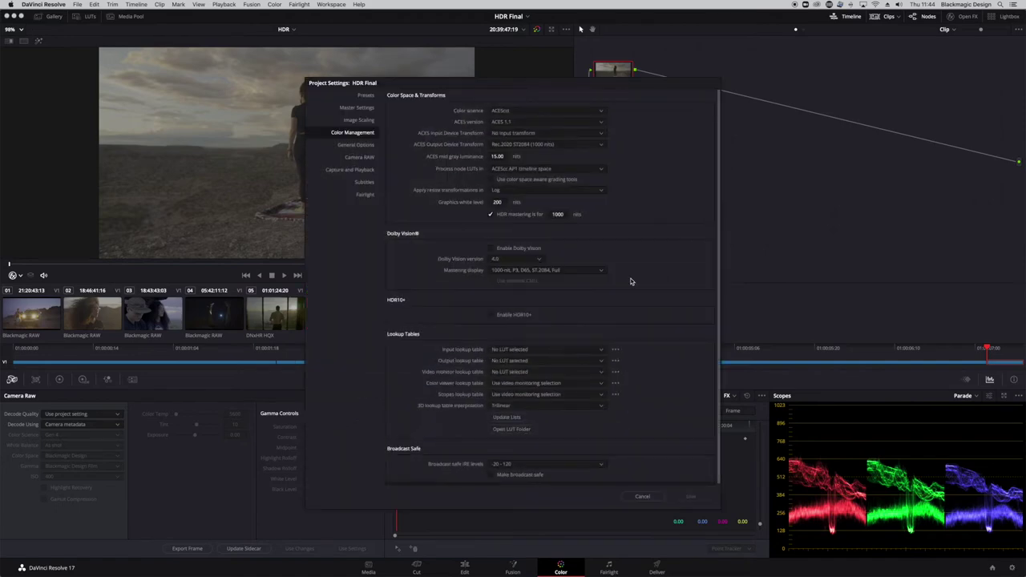
left_click(539, 111)
left_click(543, 116)
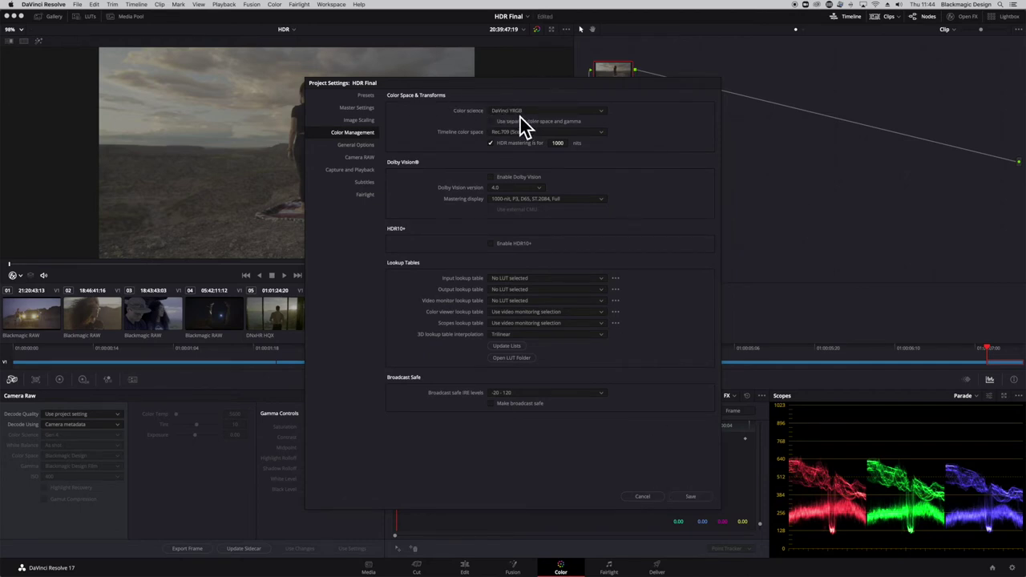
left_click(690, 496)
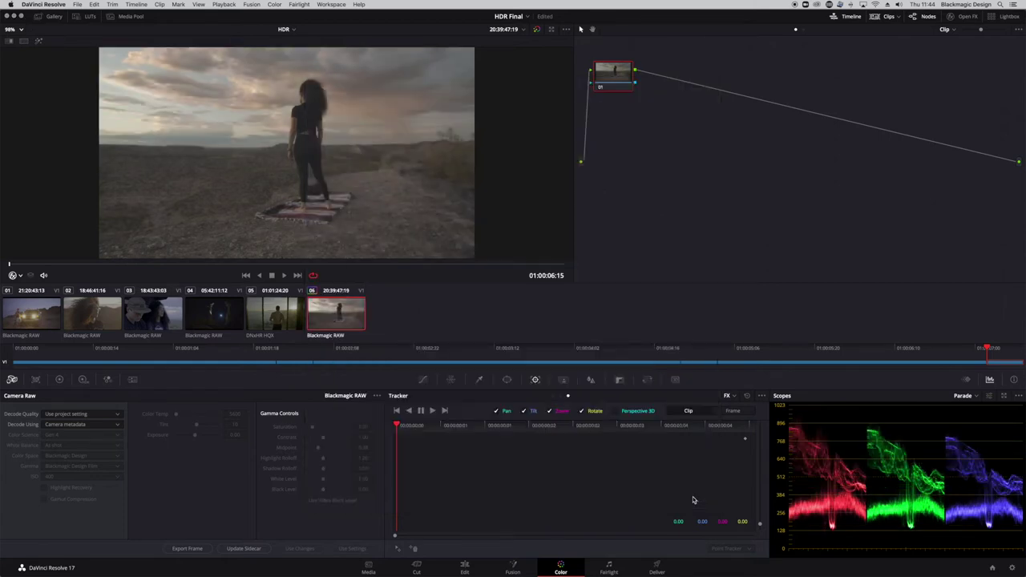
Reposition node 01 slightly and apply the Color Space Transform effect to it from the Resolve FX library.
left_click_drag(624, 75, 642, 94)
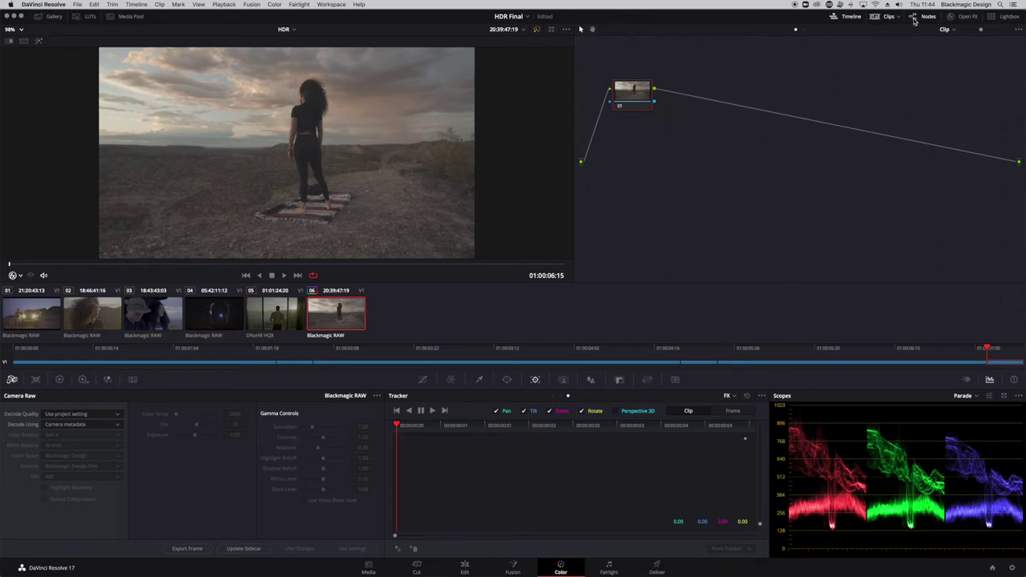
left_click(961, 18)
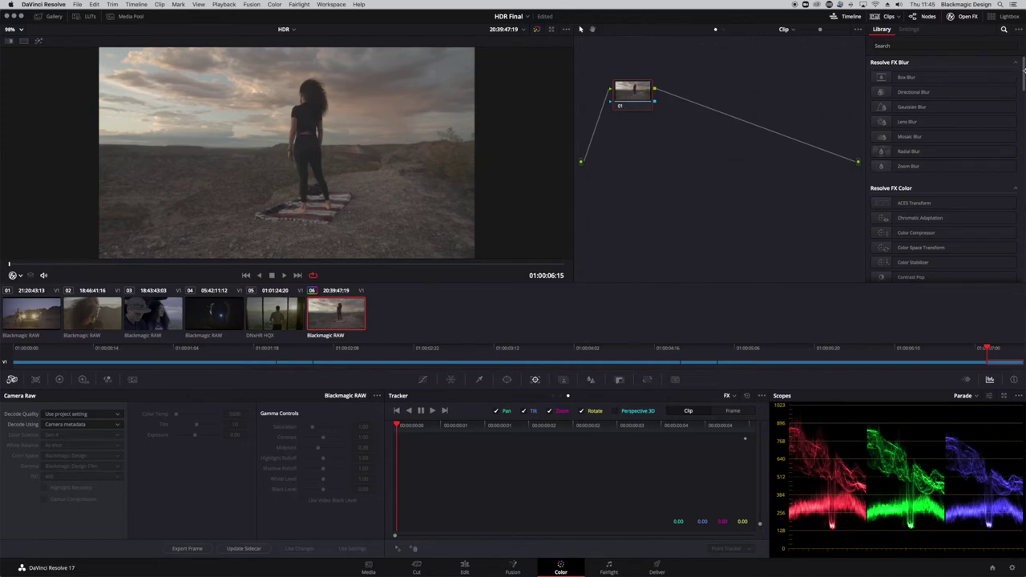
scroll(1024, 72, "down", 4)
scroll(986, 123, "down", 3)
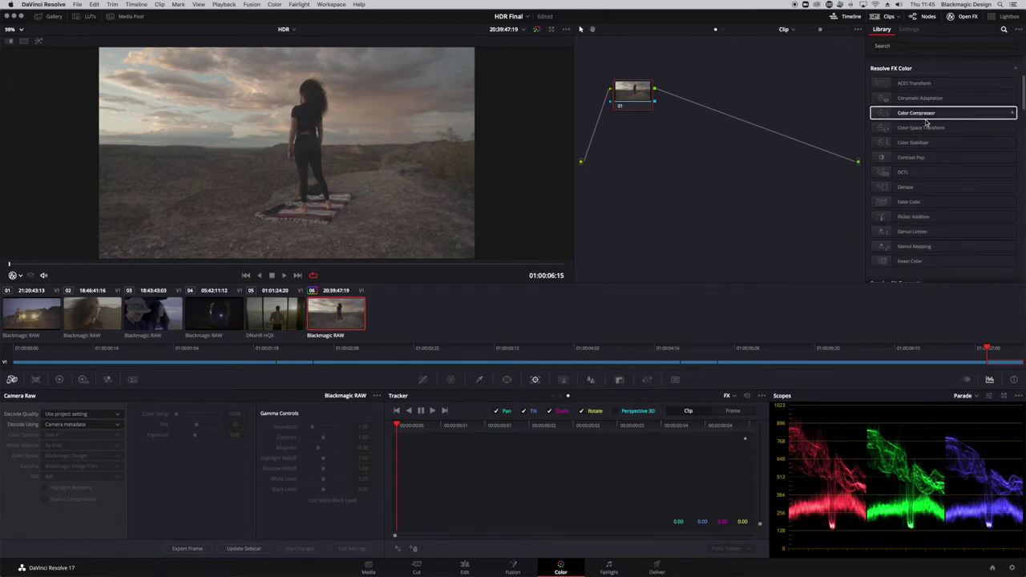
left_click(884, 130)
left_click_drag(884, 131, 623, 97)
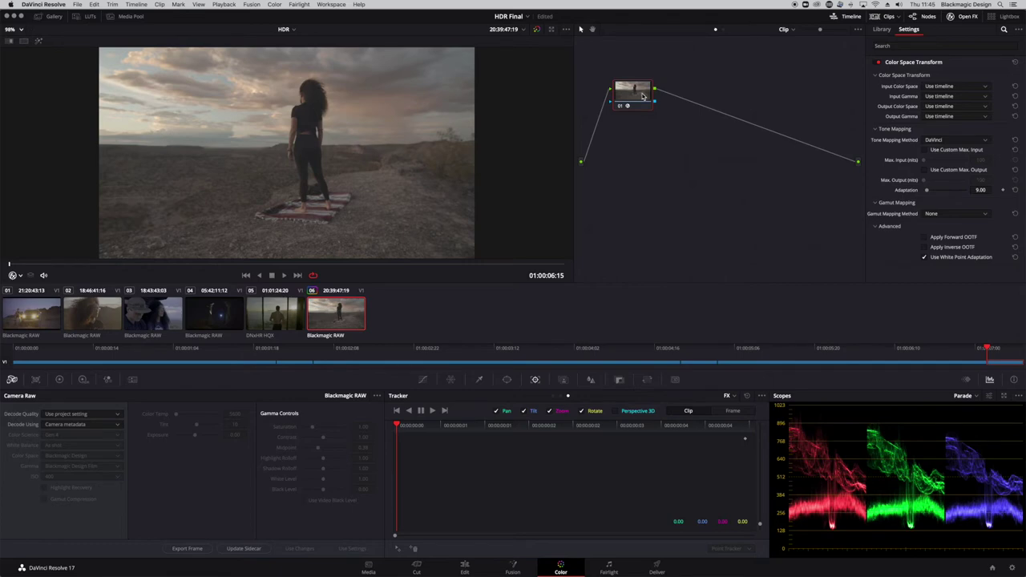
Add serial node 02 with a Color Space Transform effect and place it near the output end of the node graph.
key("alt+s")
left_click_drag(694, 97, 814, 96)
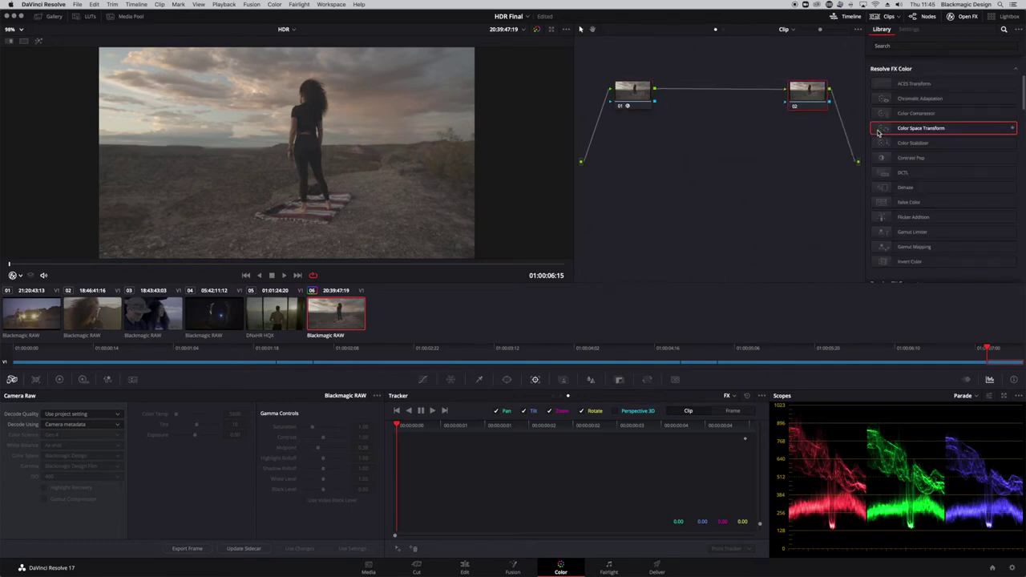
left_click_drag(883, 132, 812, 97)
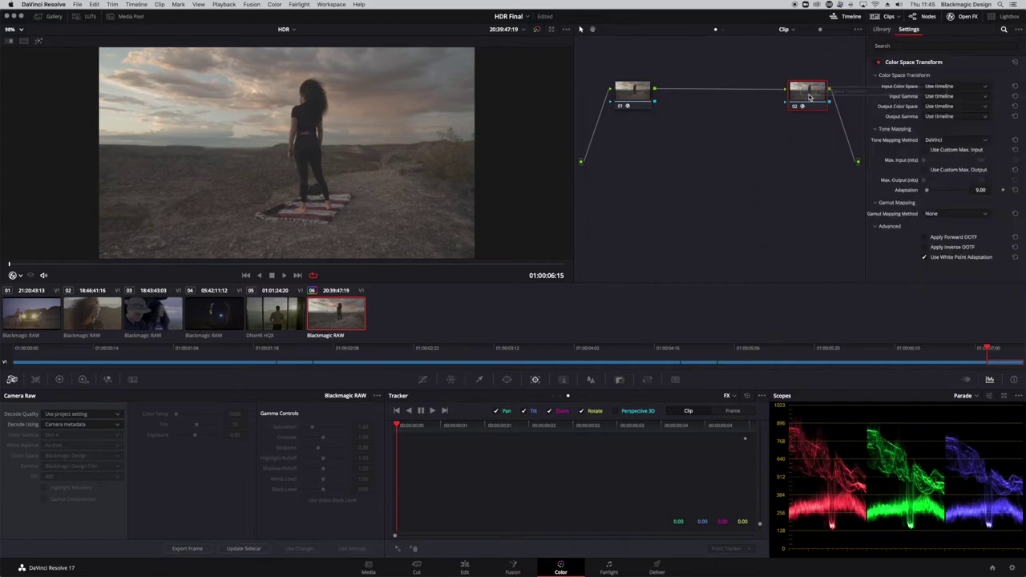
left_click(954, 17)
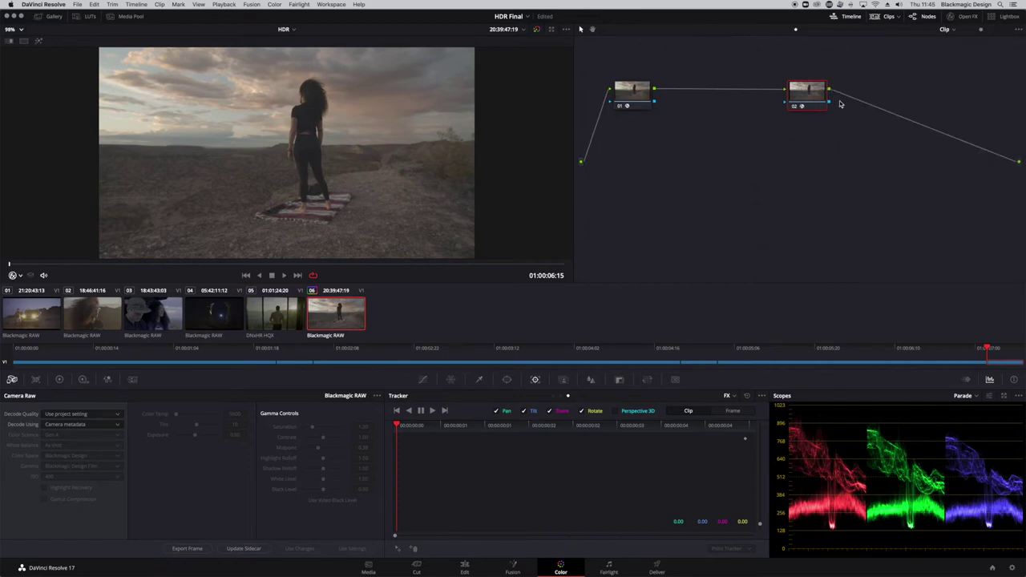
left_click_drag(811, 102, 918, 102)
Set node 01's transform input color space to Blackmagic Design Pocket 4K Film Gen 4 and its input gamma to the matching Film Gen 4 option.
left_click(629, 92)
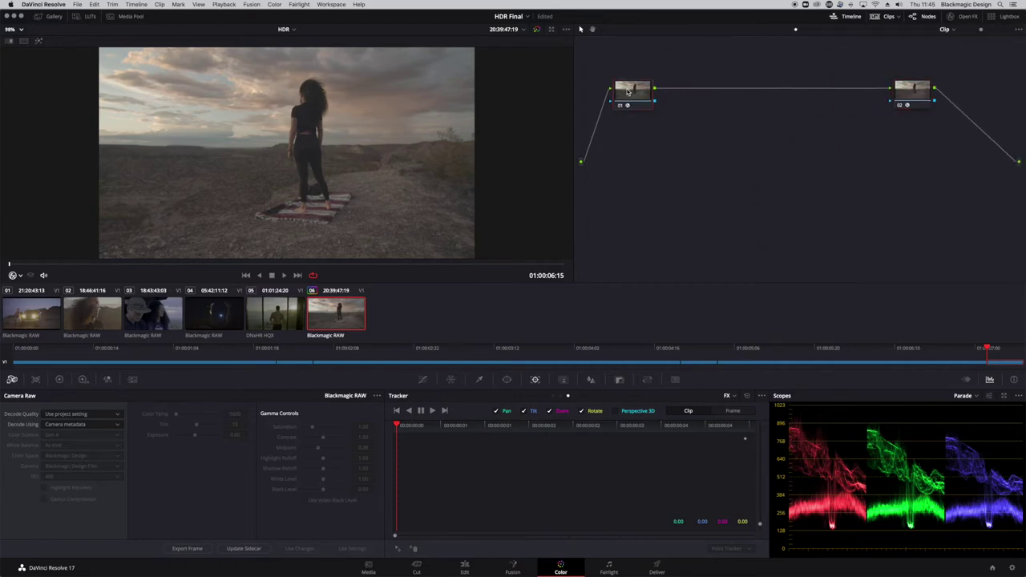
left_click(951, 17)
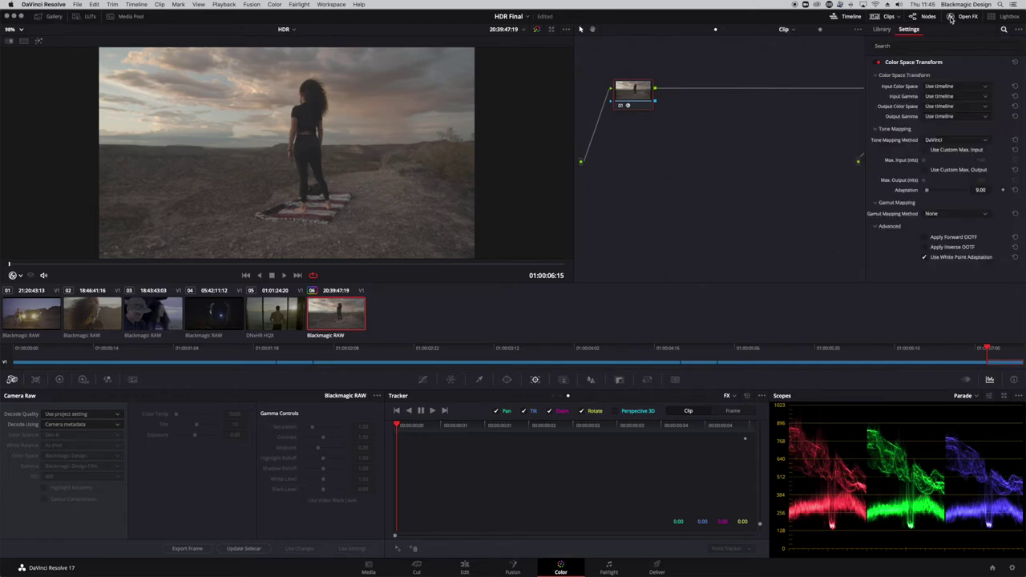
left_click(985, 87)
left_click_drag(1023, 106, 1022, 122)
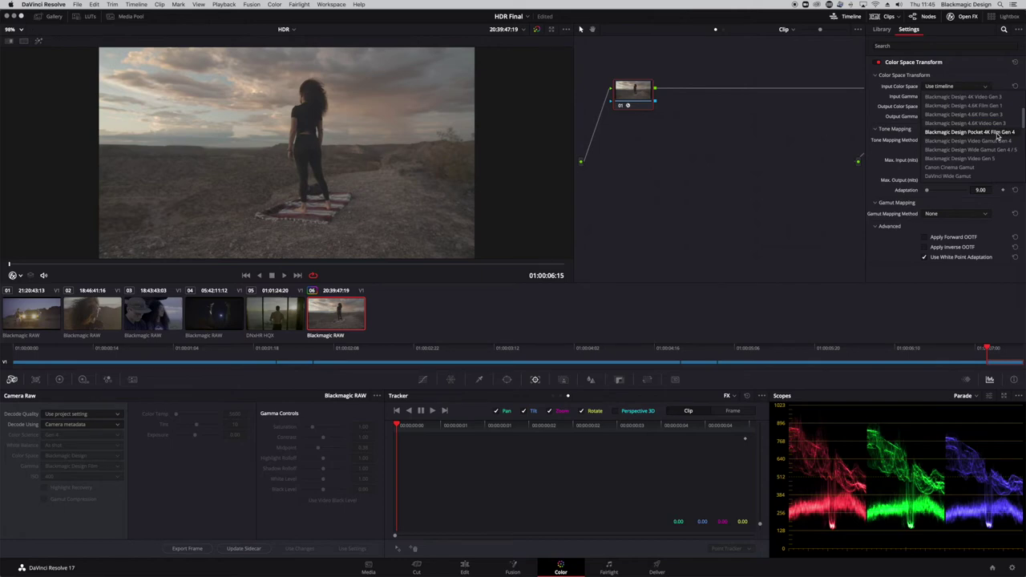
left_click(997, 133)
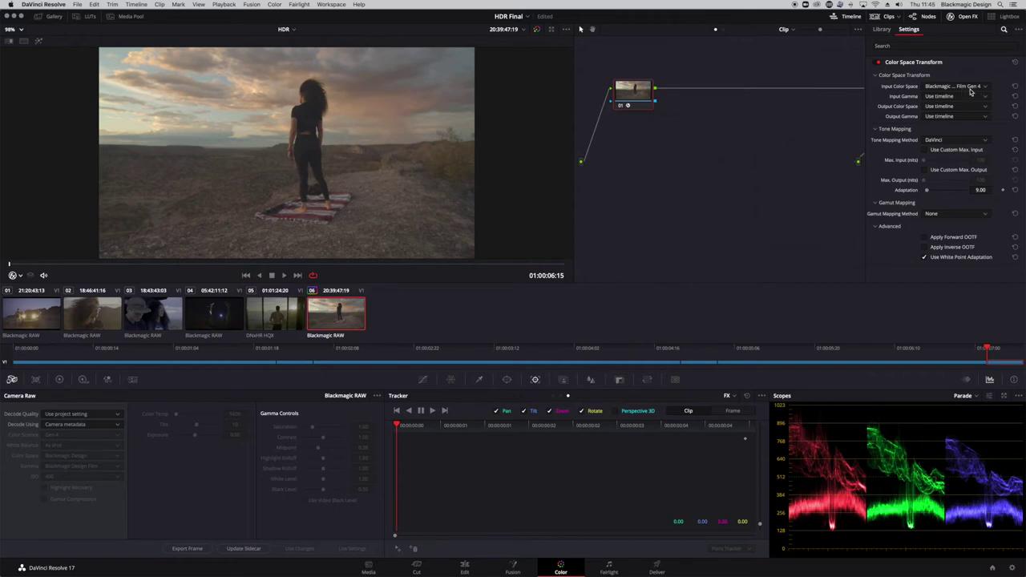
left_click(987, 97)
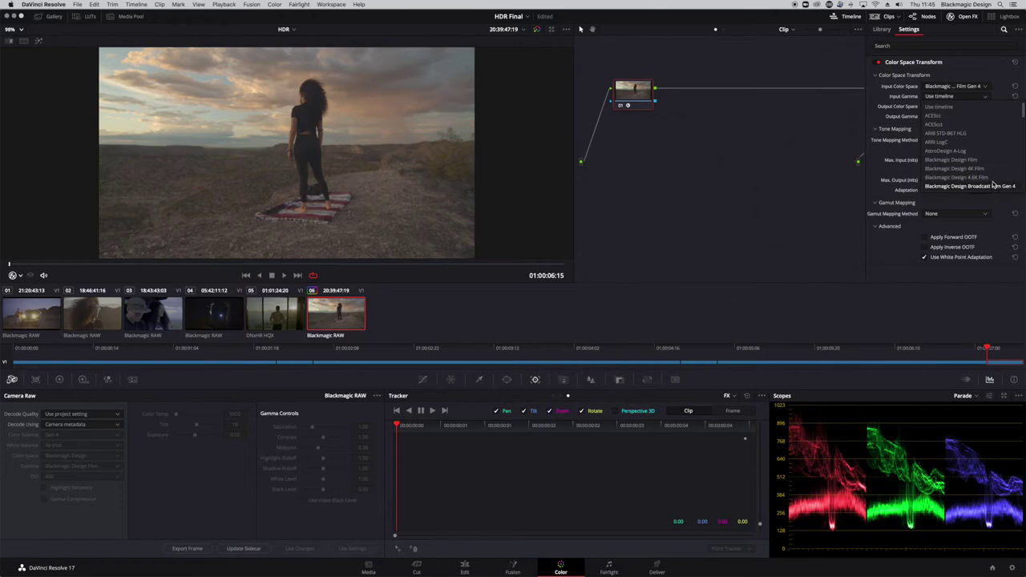
scroll(994, 148, "down", 2)
left_click(1003, 152)
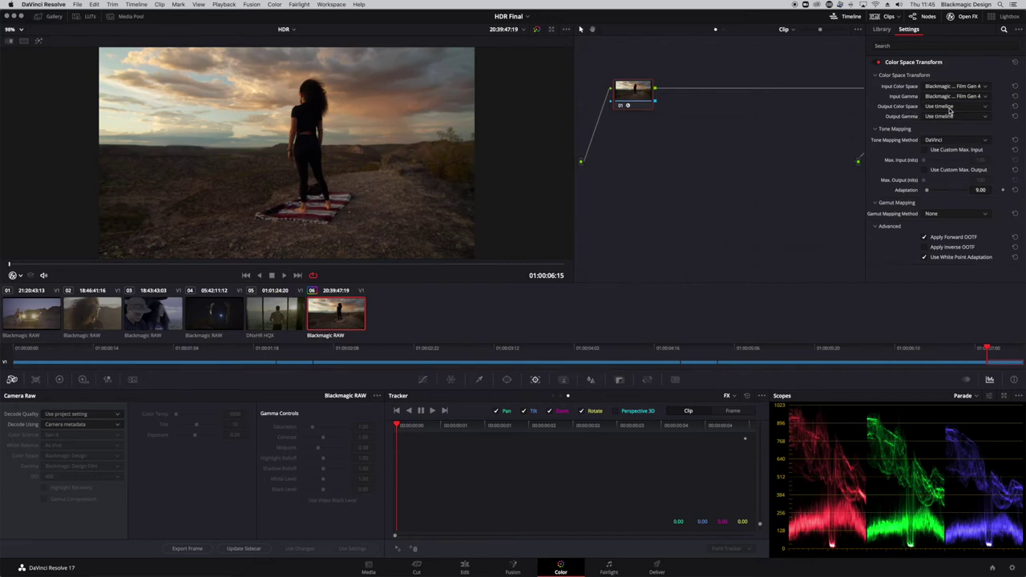
Set node 01's transform output color space to DaVinci Wide Gamut and output gamma to DaVinci Intermediate.
left_click(992, 110)
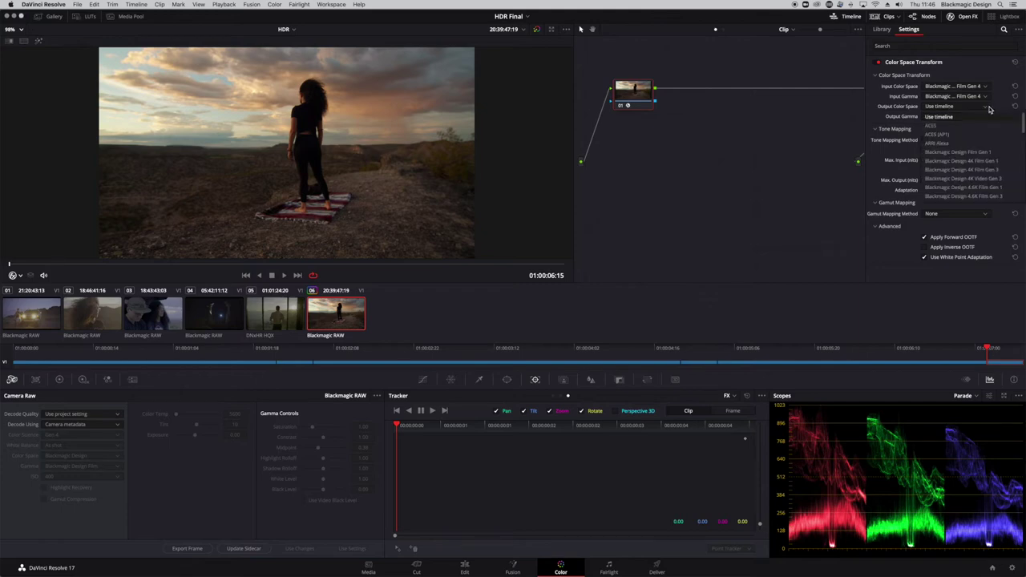
left_click_drag(1024, 129, 1024, 155)
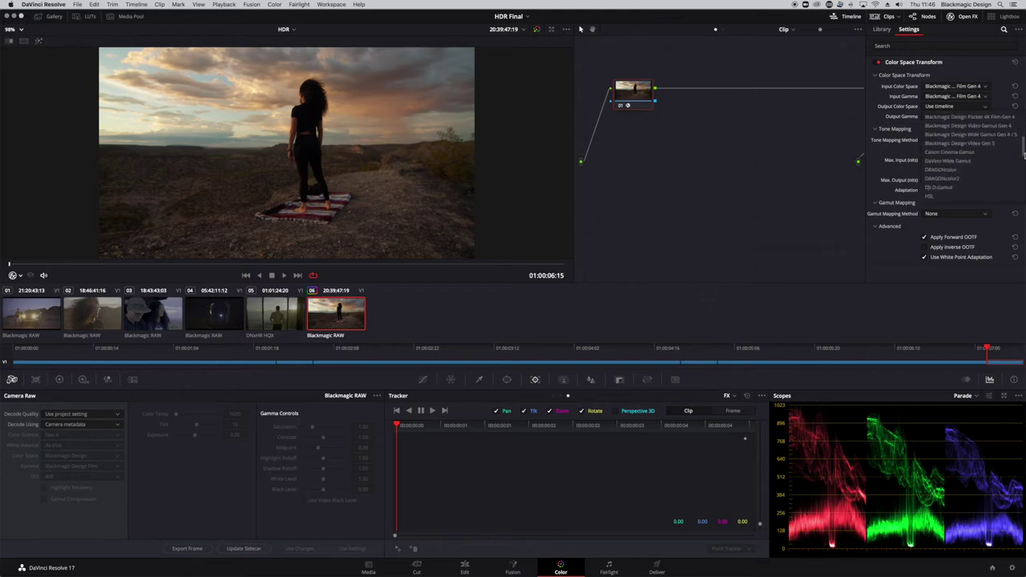
left_click(987, 161)
left_click(982, 118)
left_click_drag(1023, 131, 1022, 153)
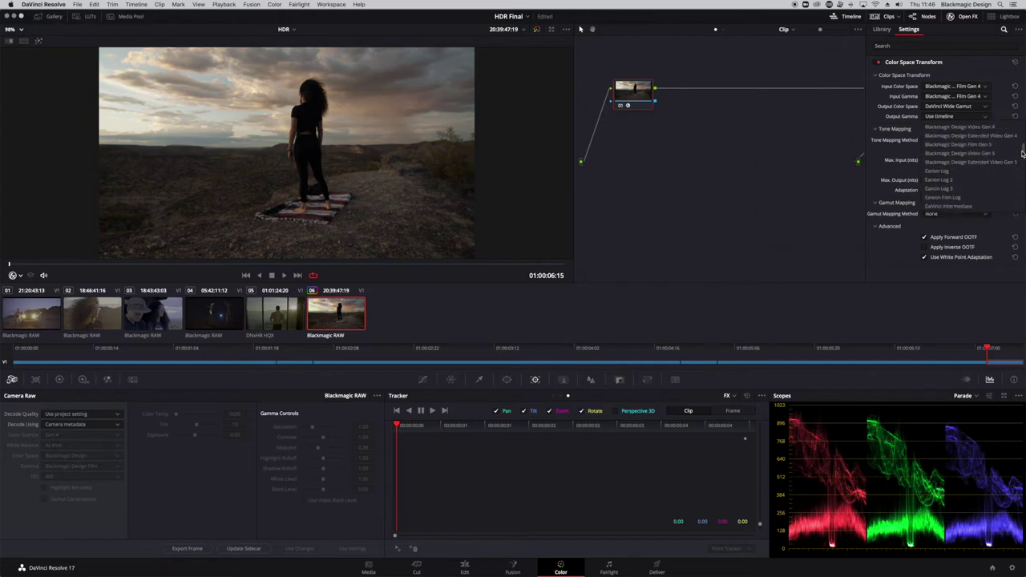
left_click(973, 197)
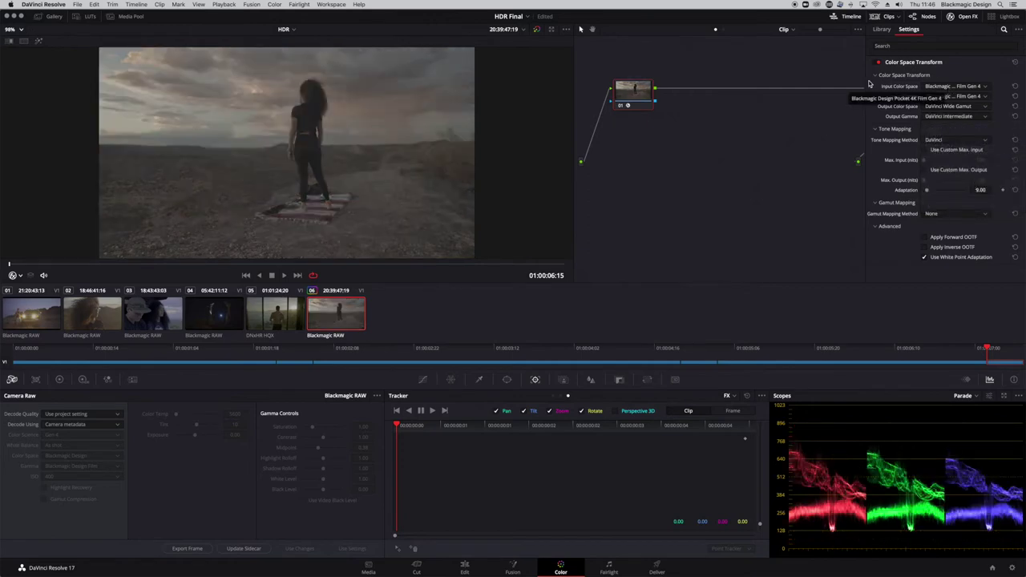
Select node 02 and set its transform input color space to DaVinci Wide Gamut and input gamma to DaVinci Intermediate.
left_click_drag(623, 100, 615, 92)
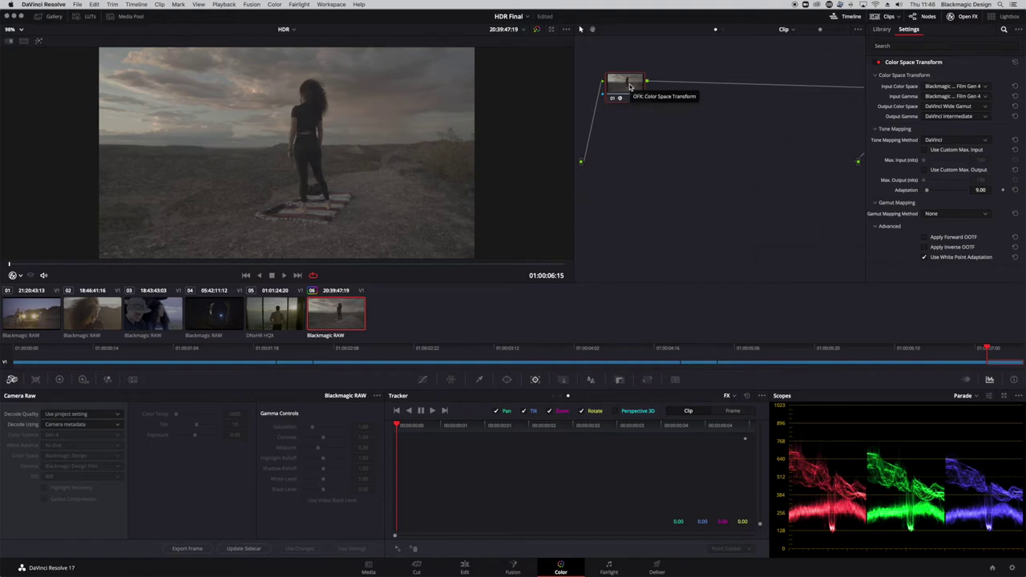
key("alt+s")
left_click(790, 89)
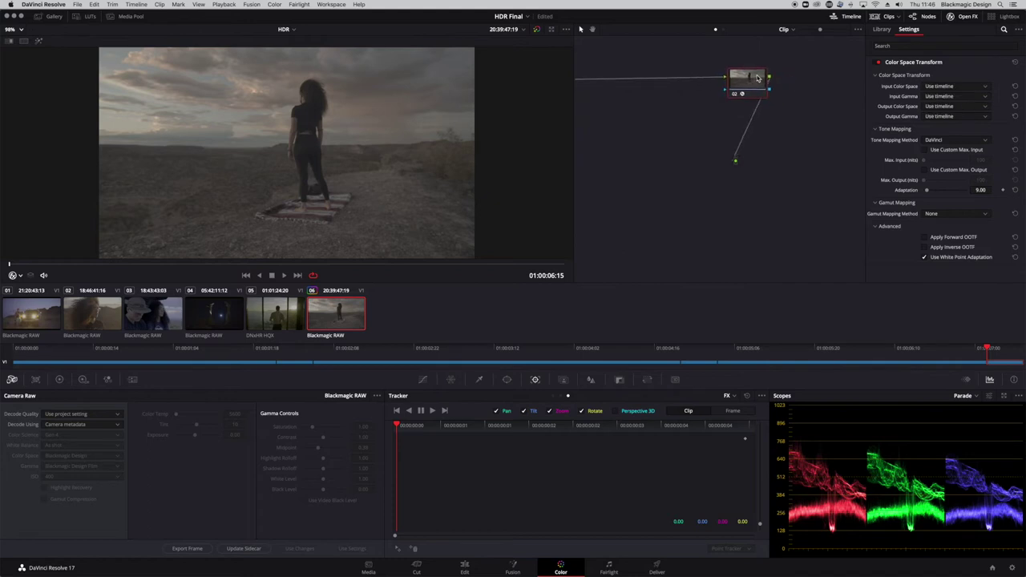
left_click(954, 85)
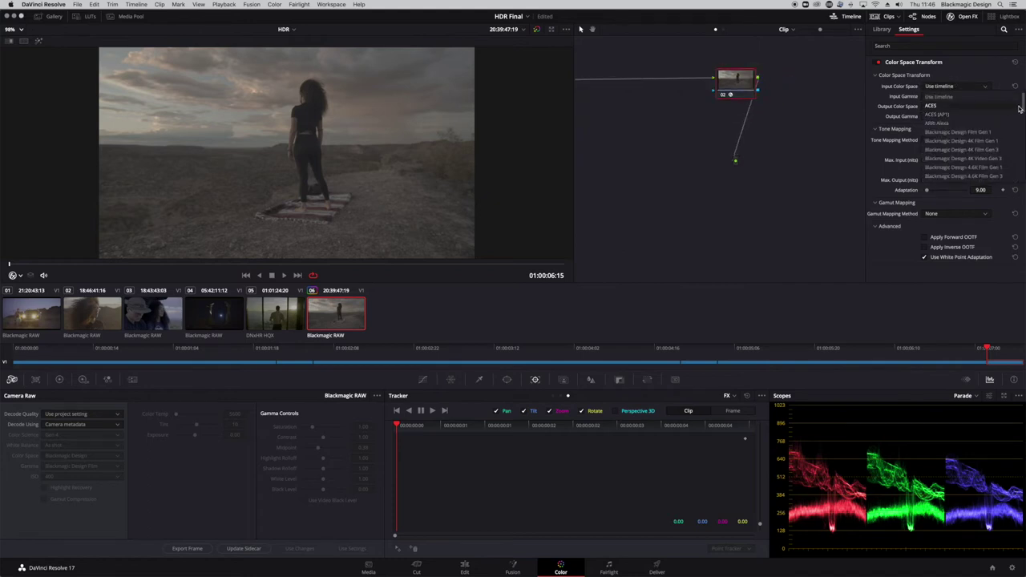
scroll(1023, 108, "down", 3)
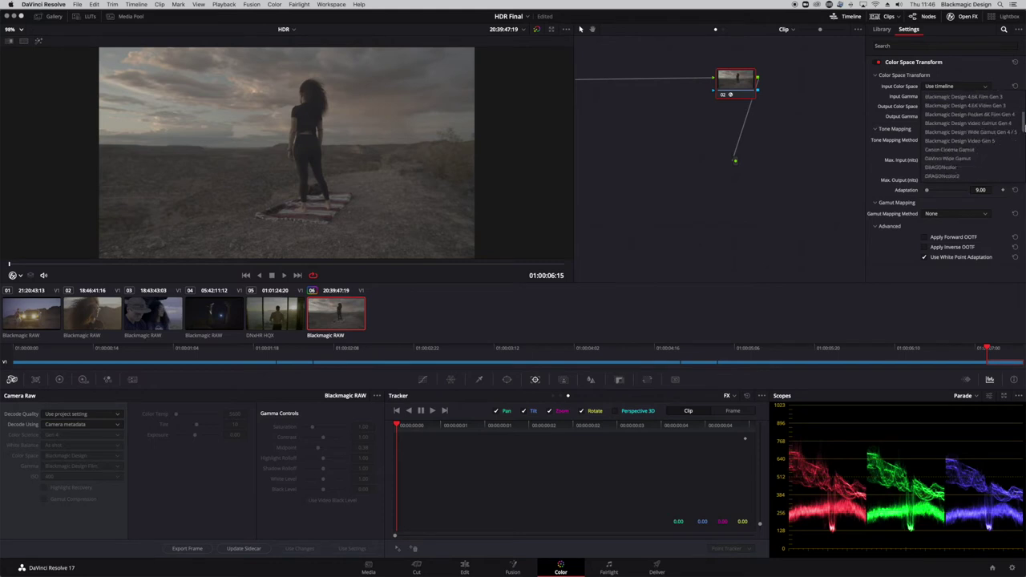
left_click(970, 158)
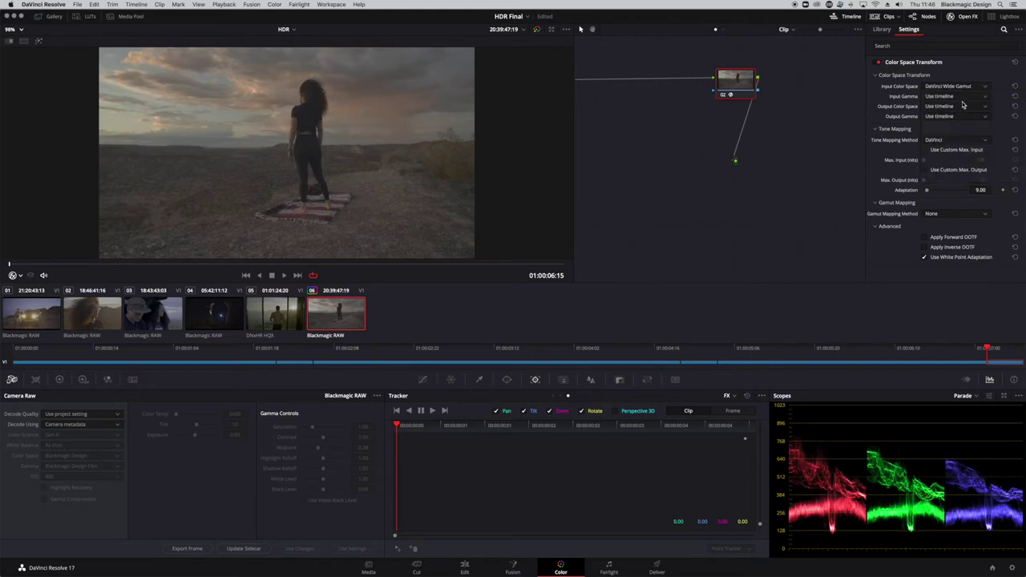
left_click(962, 97)
scroll(971, 145, "down", 3)
scroll(991, 169, "down", 2)
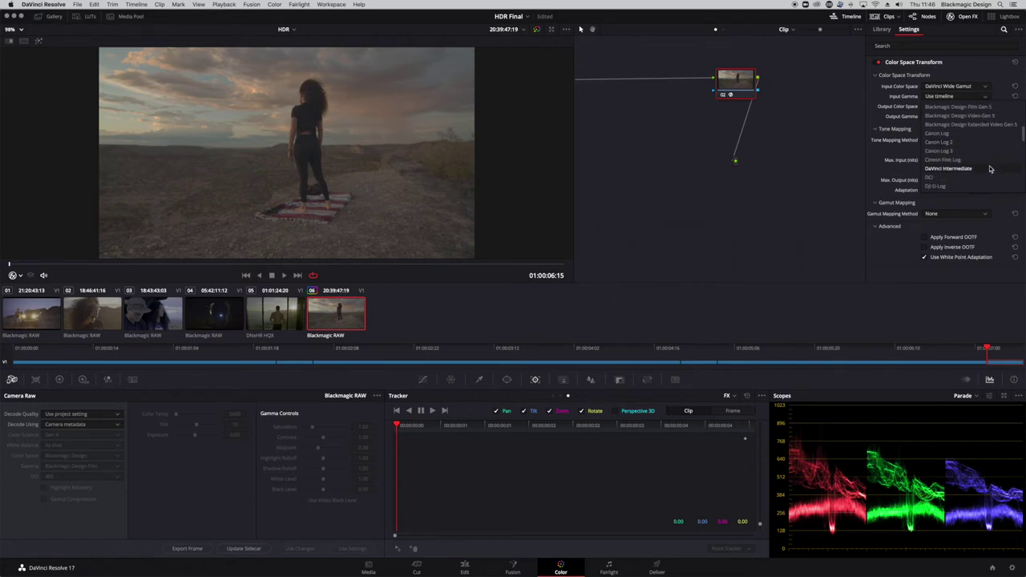
left_click(990, 169)
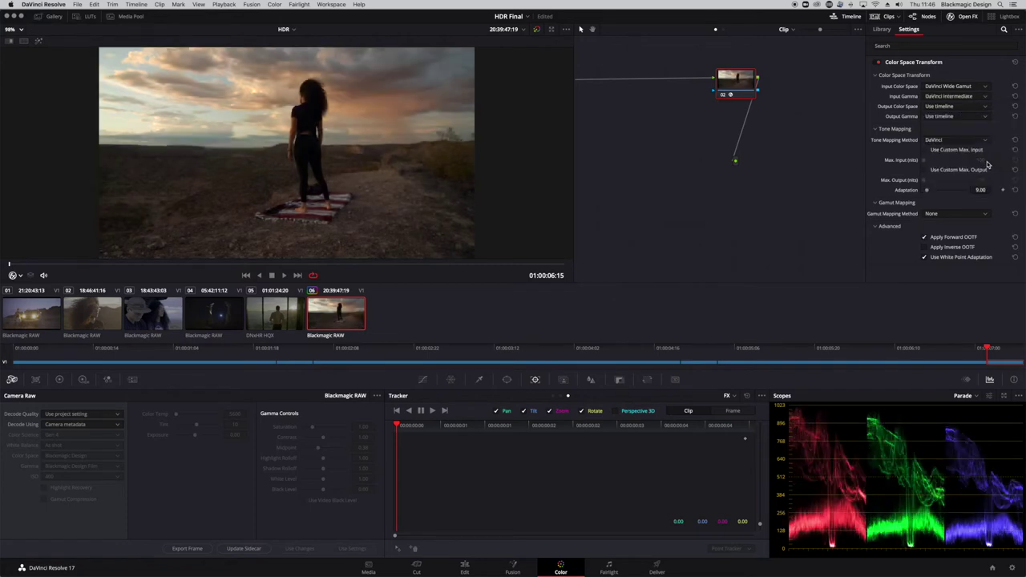
Set node 02's transform output color space to Rec.2020 and output gamma to ST2084 1000 nit.
left_click(953, 108)
left_click_drag(1023, 126, 1023, 186)
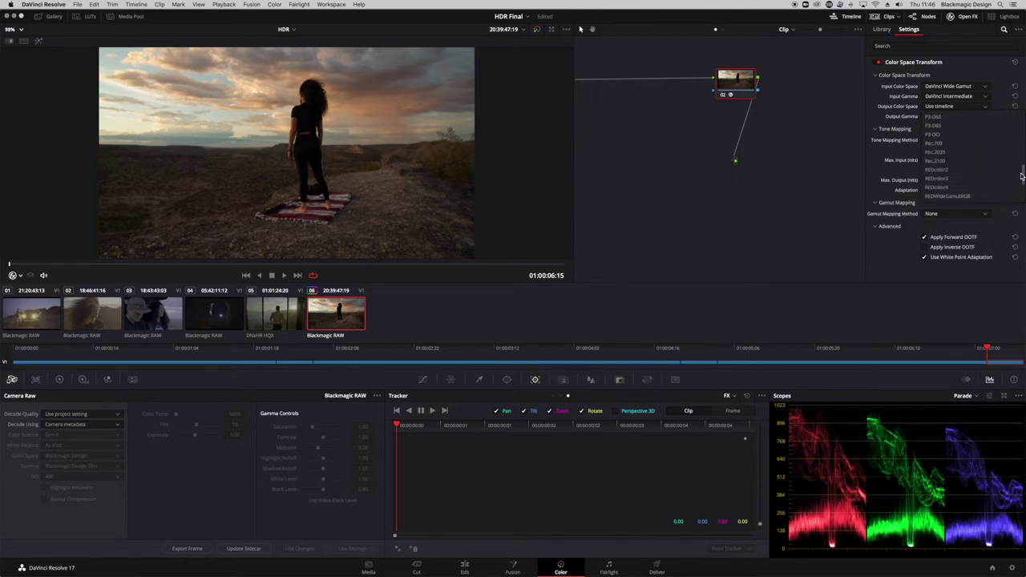
left_click(945, 128)
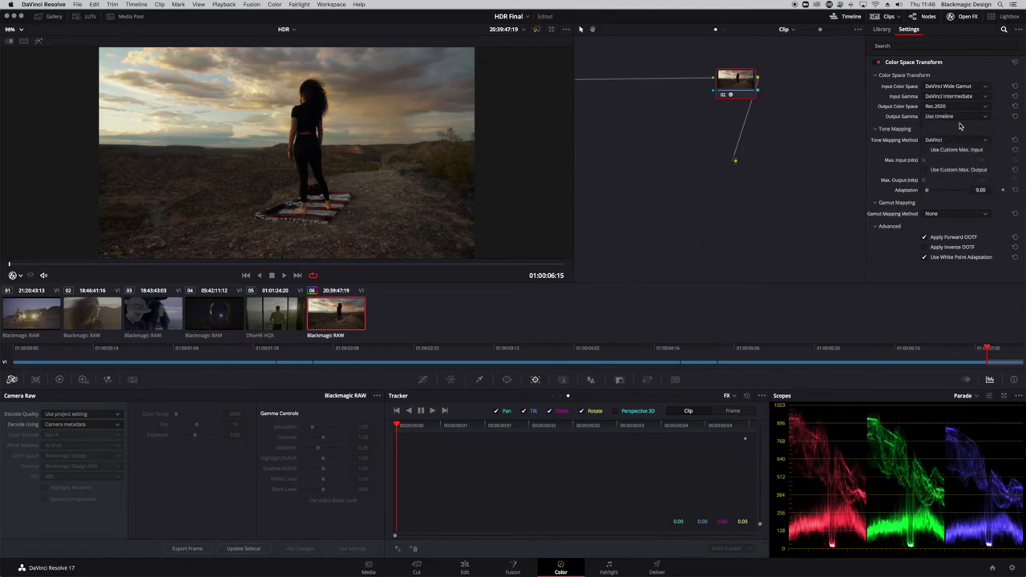
left_click(960, 117)
scroll(954, 168, "down", 10)
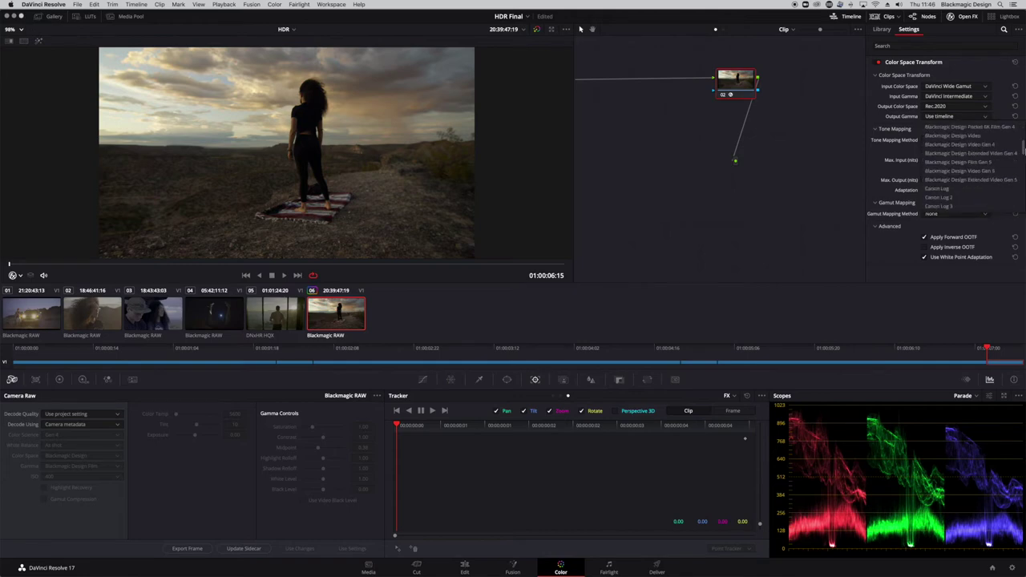
scroll(962, 168, "down", 3)
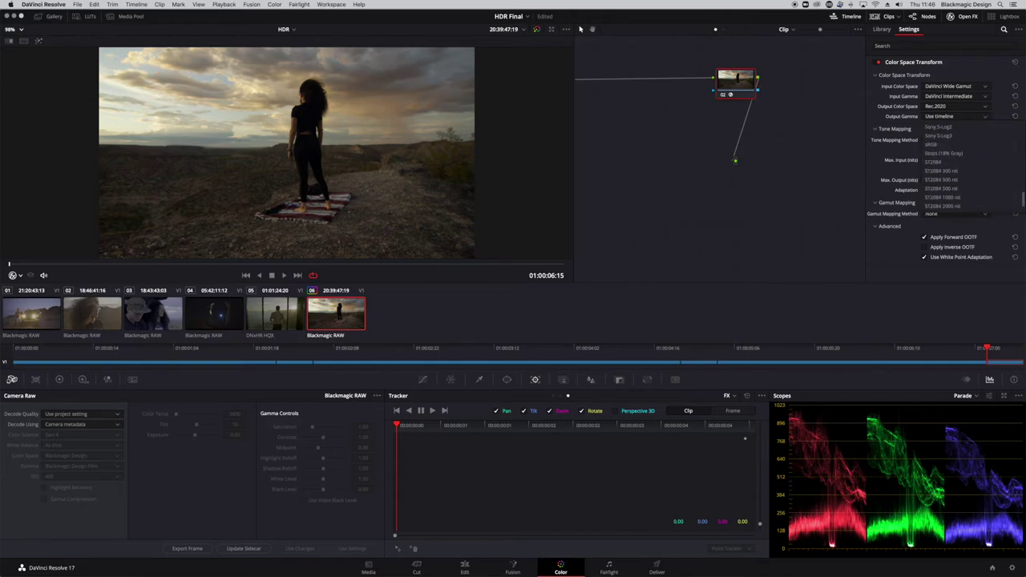
left_click(995, 199)
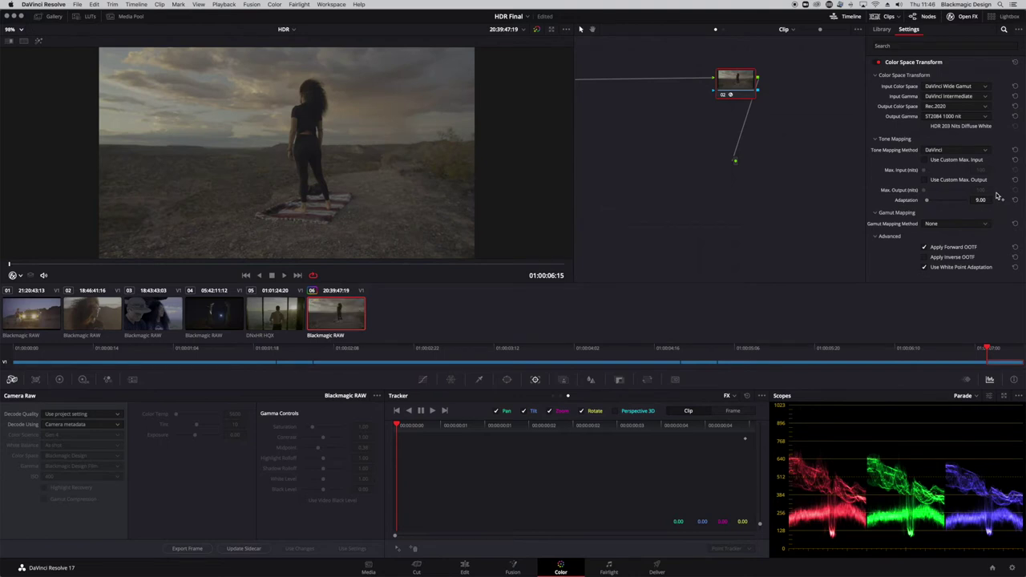
Move node 02 closer to the graph's output and set its Color Space Transform output gamma to ST2084 800 nit.
left_click(950, 17)
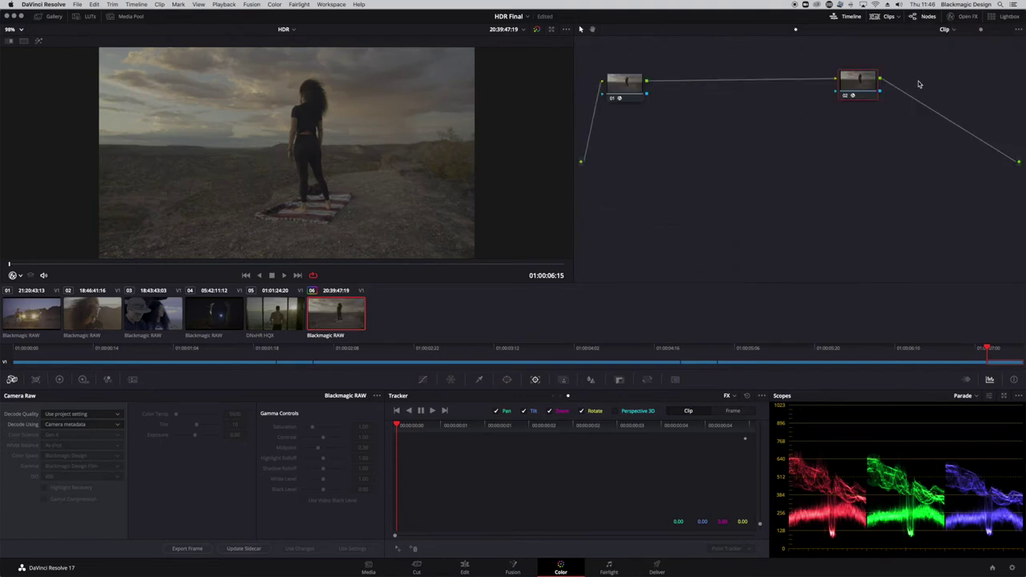
left_click_drag(870, 96, 949, 94)
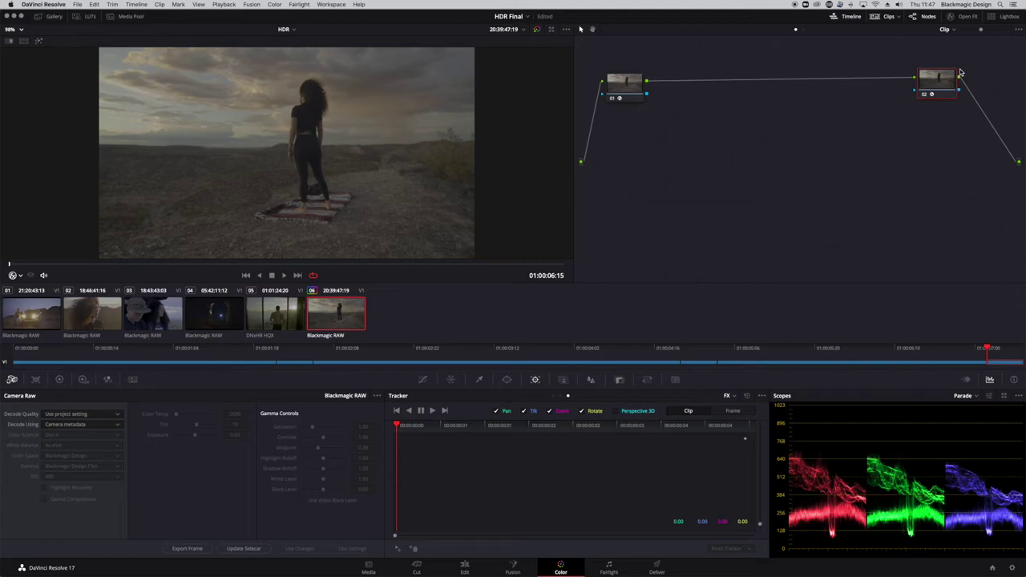
left_click(952, 18)
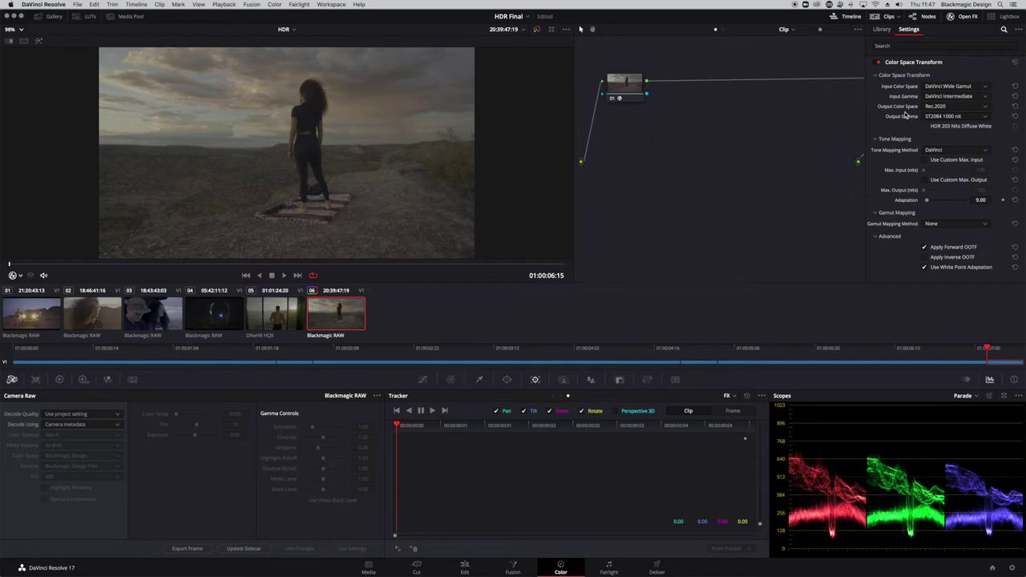
left_click(978, 116)
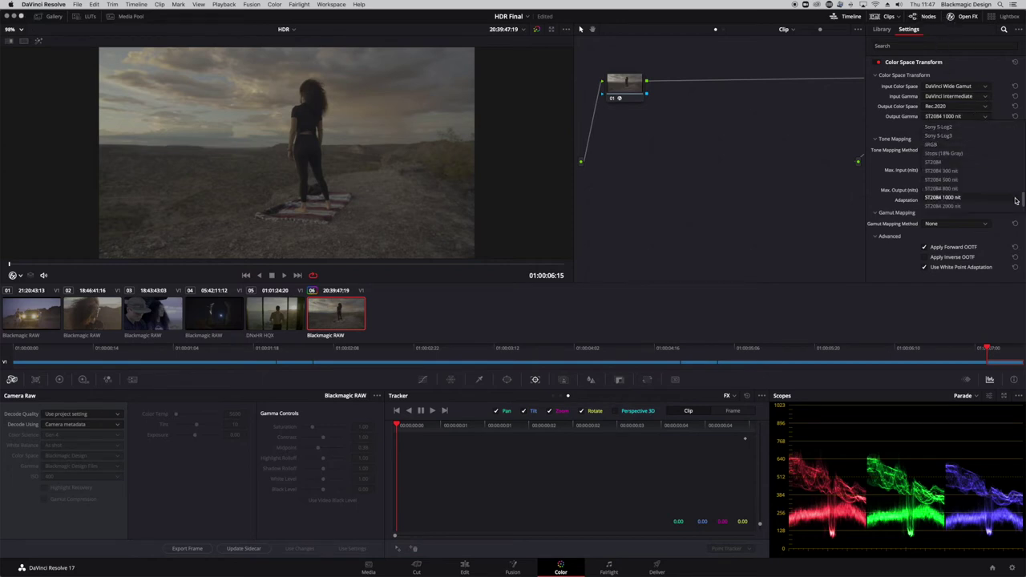
left_click(980, 190)
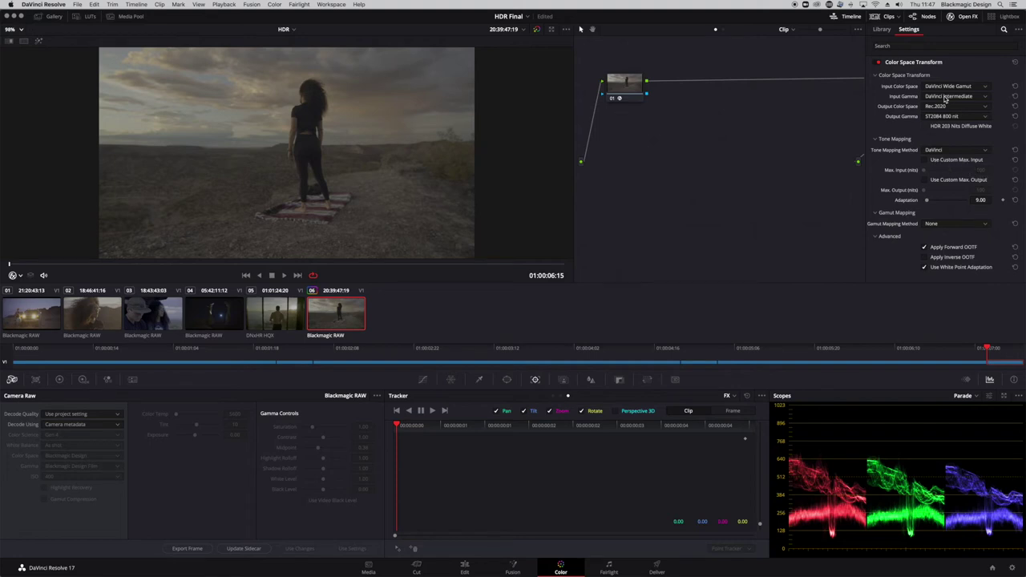
left_click(885, 32)
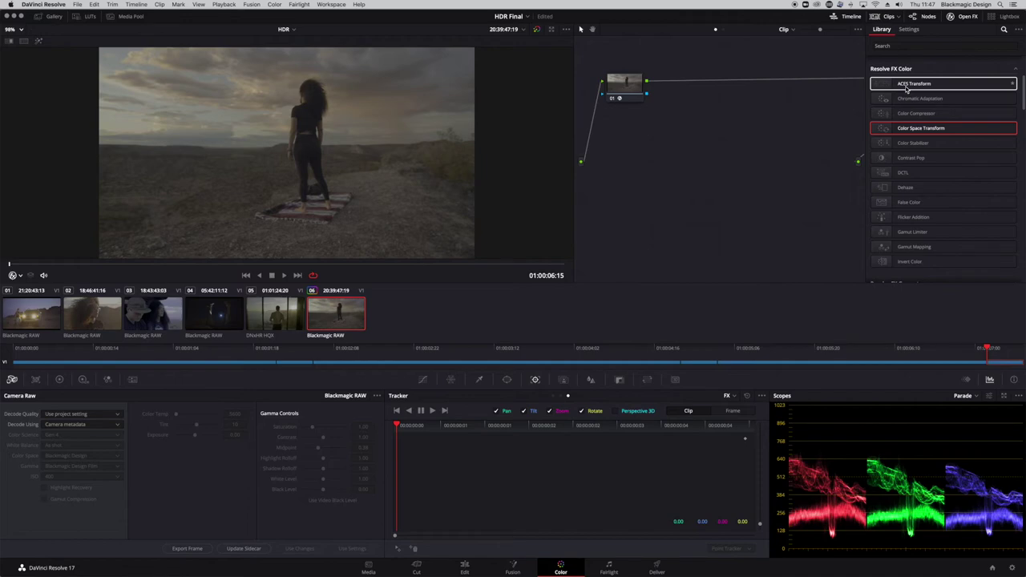
Switch from the slides back to DaVinci Resolve and open the project's master settings.
key("super+Tab")
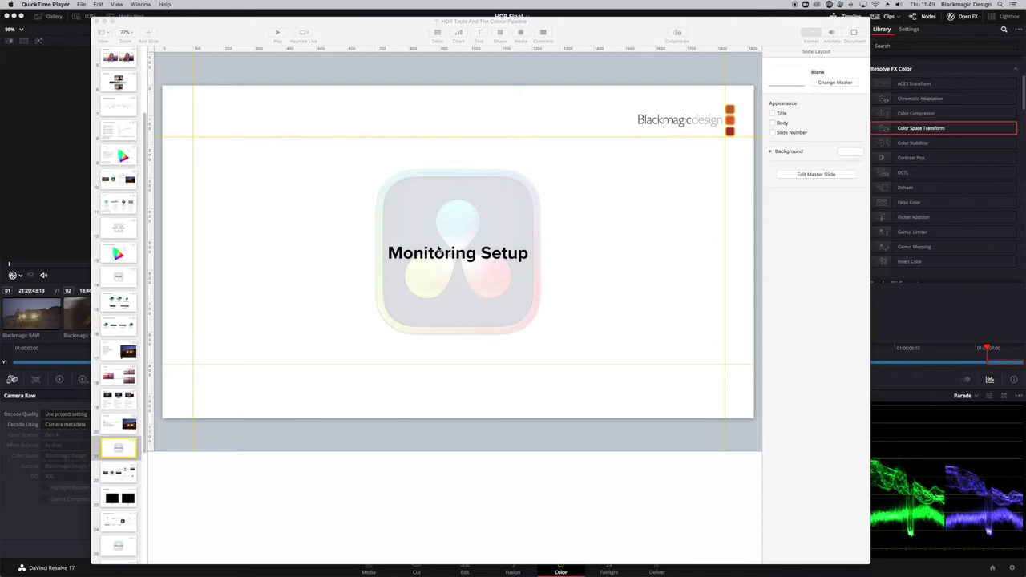
key("super+Tab")
key("super+Tab")
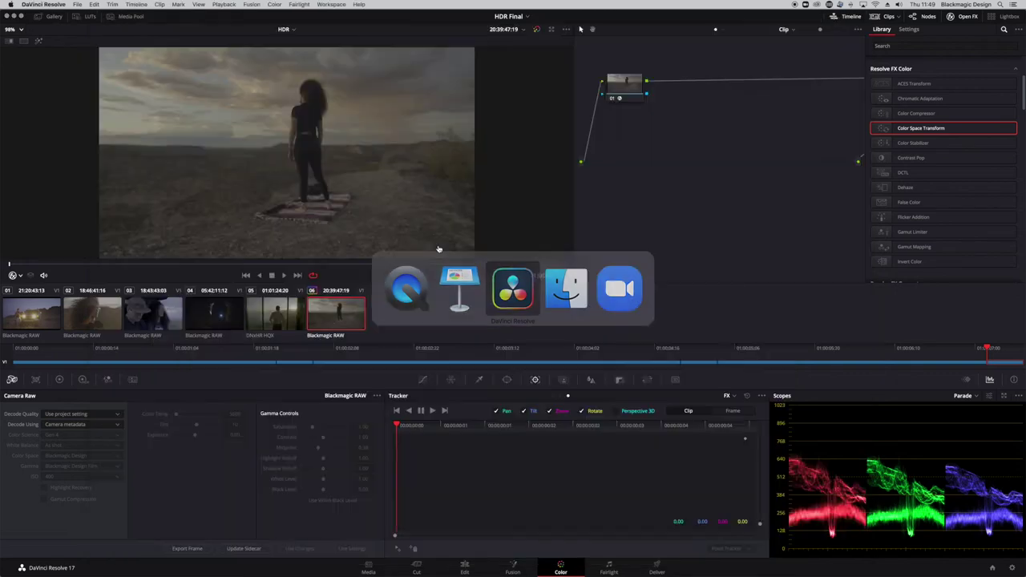
left_click(1012, 569)
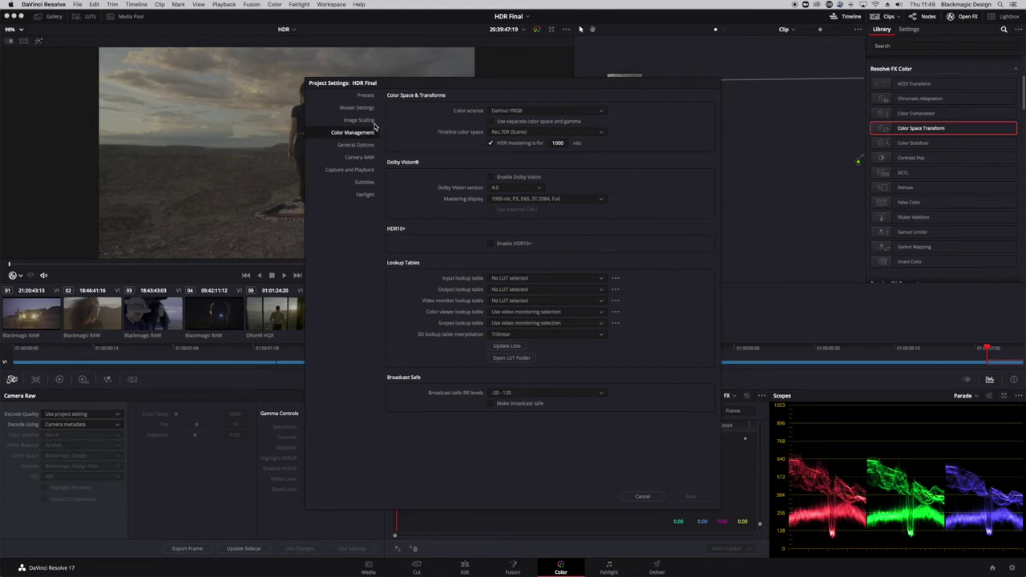
left_click(362, 108)
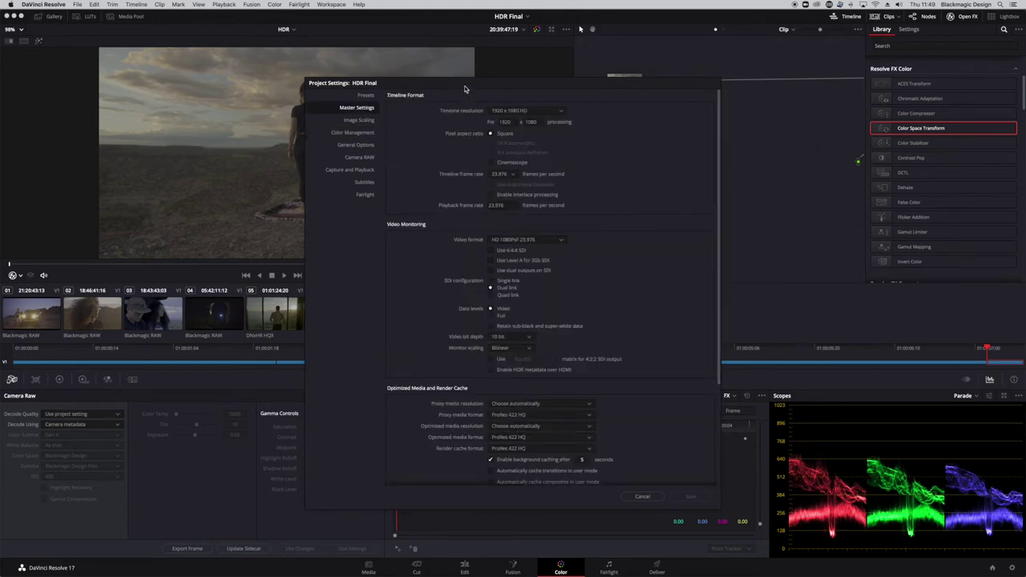
left_click_drag(466, 90, 416, 39)
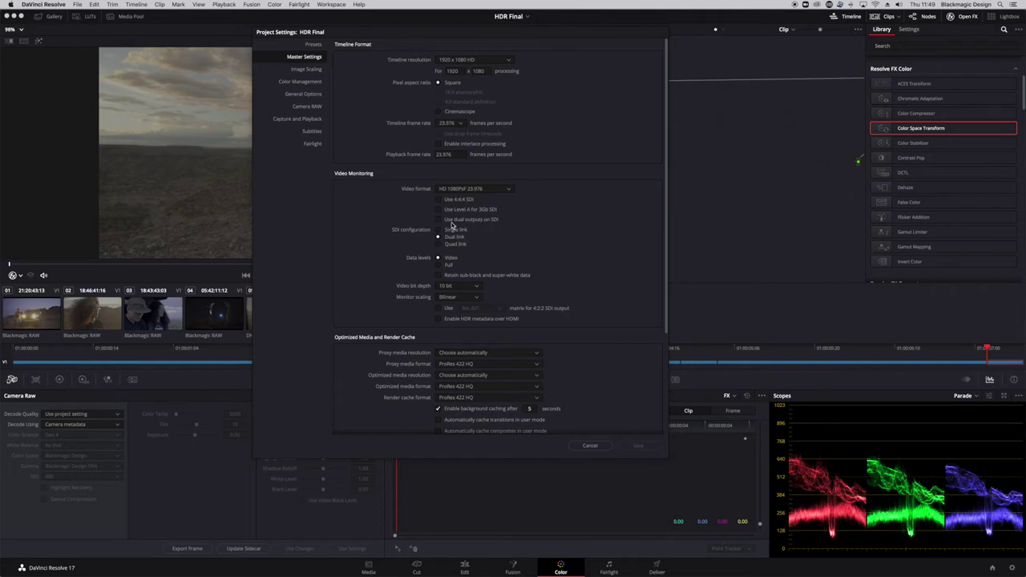
Examine the video monitoring options for dual SDI outputs, data levels, bit depth and HDR metadata over HDMI, and close without saving.
left_click(437, 221)
left_click(439, 221)
left_click(440, 266)
left_click(442, 258)
left_click(471, 286)
left_click(467, 306)
left_click(449, 286)
left_click(481, 307)
left_click(441, 322)
left_click(439, 319)
left_click(591, 446)
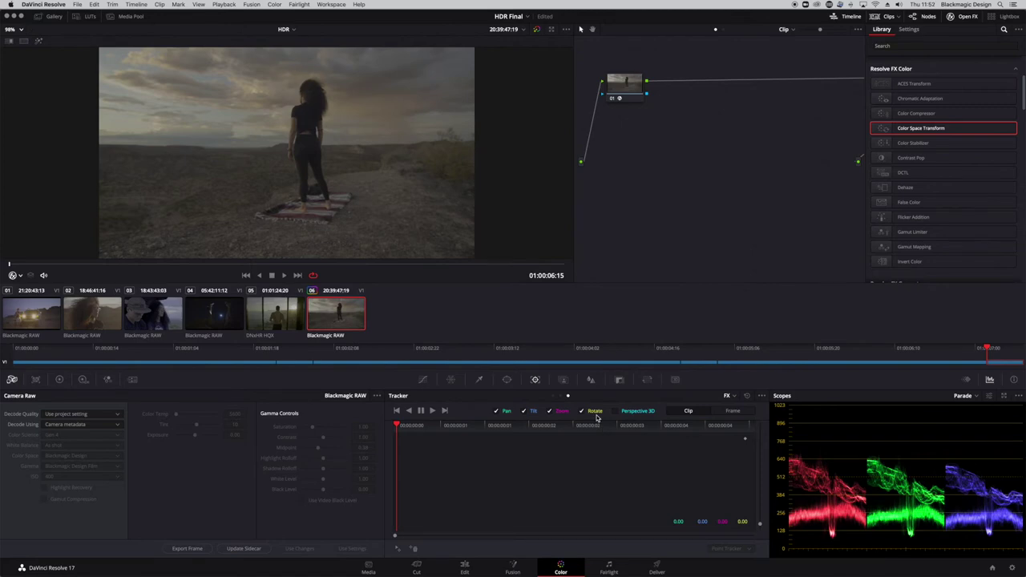
Return from the slides to DaVinci Resolve and set the project's color science to DaVinci YRGB Color Managed.
key("super+Tab")
key("super+Tab")
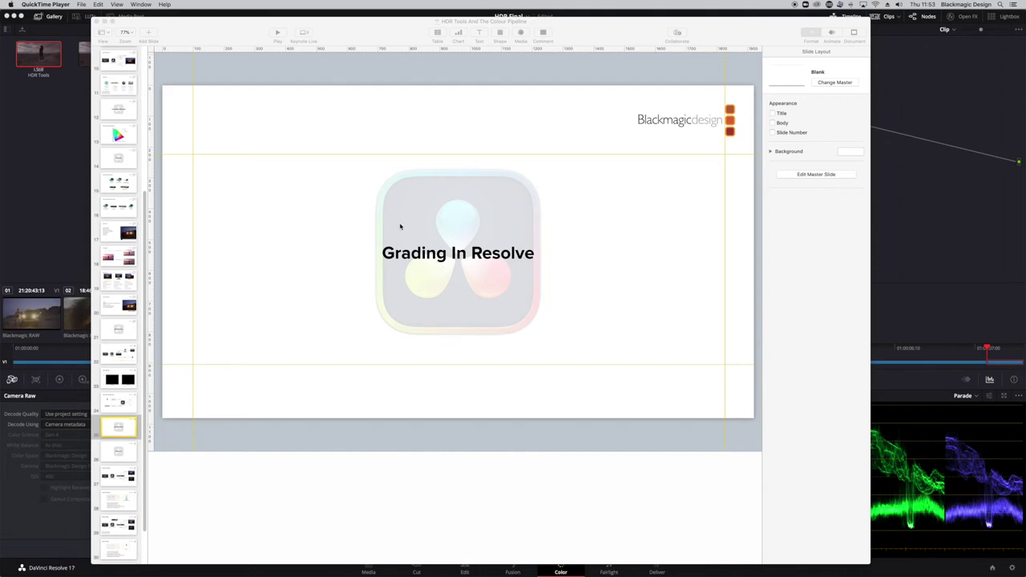
left_click(888, 206)
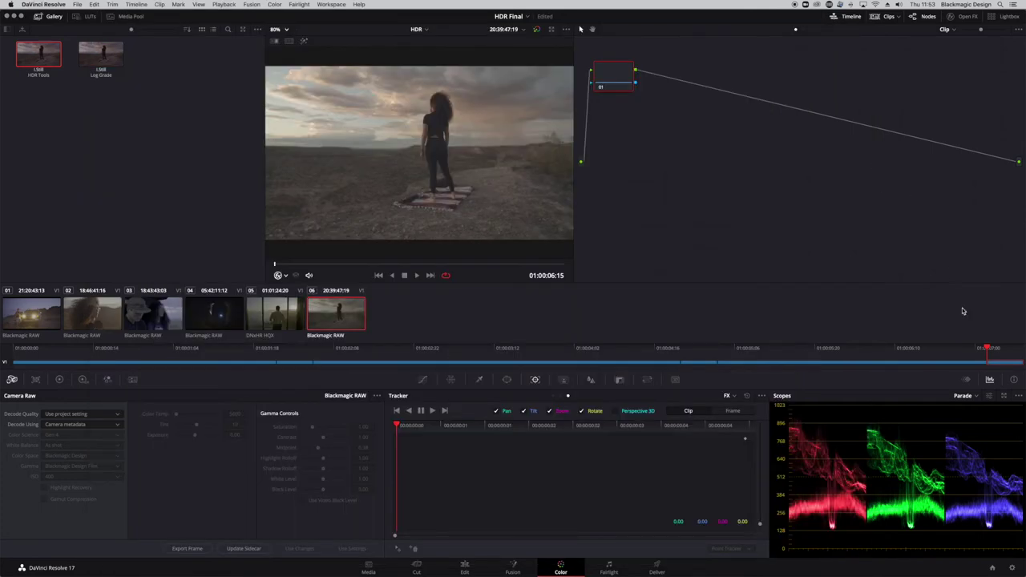
left_click(1011, 567)
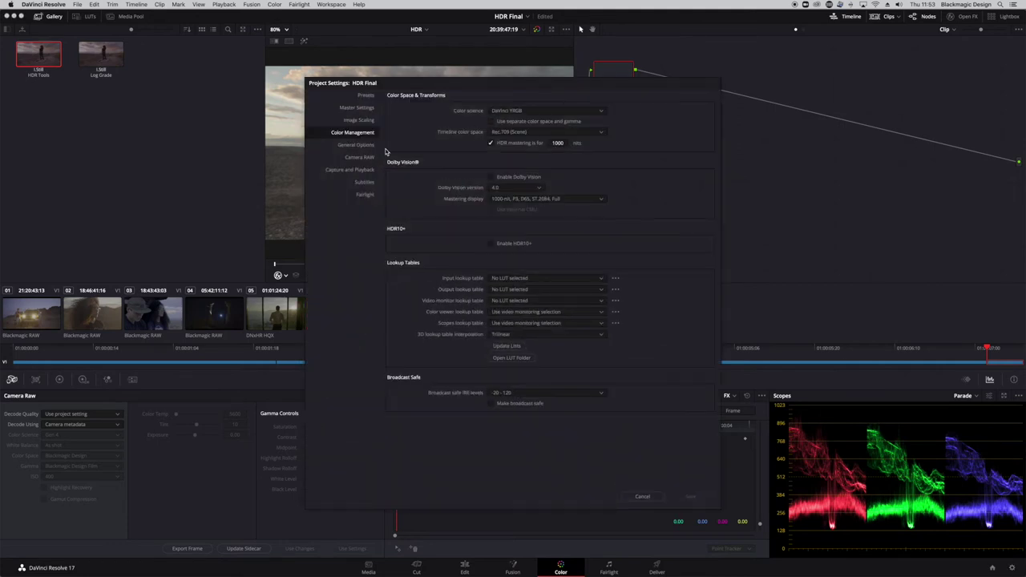
left_click(575, 114)
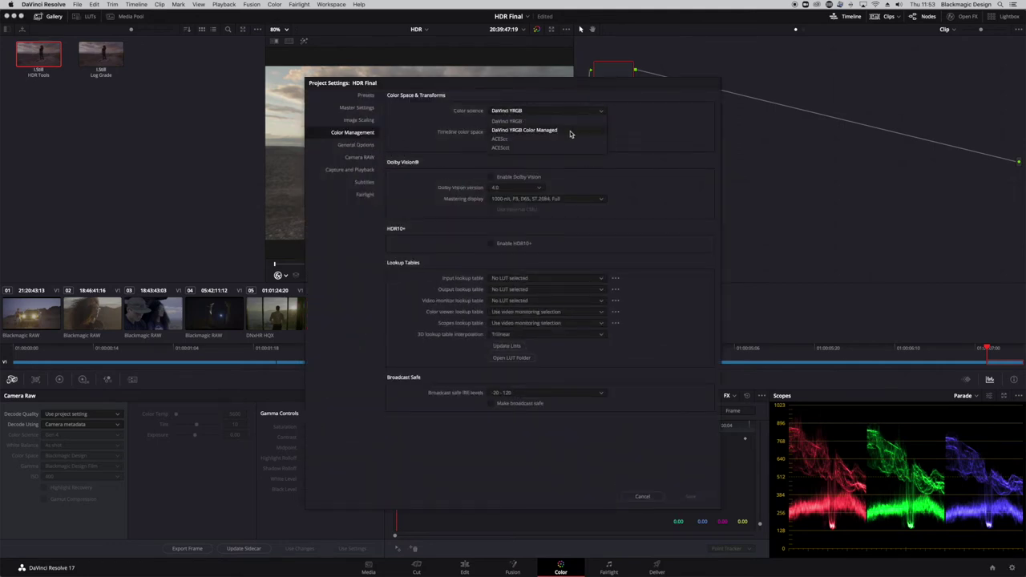
left_click(572, 131)
Set the Resolve color management preset to DaVinci Wide Gamut, change it to Custom, and save the project settings.
left_click(569, 124)
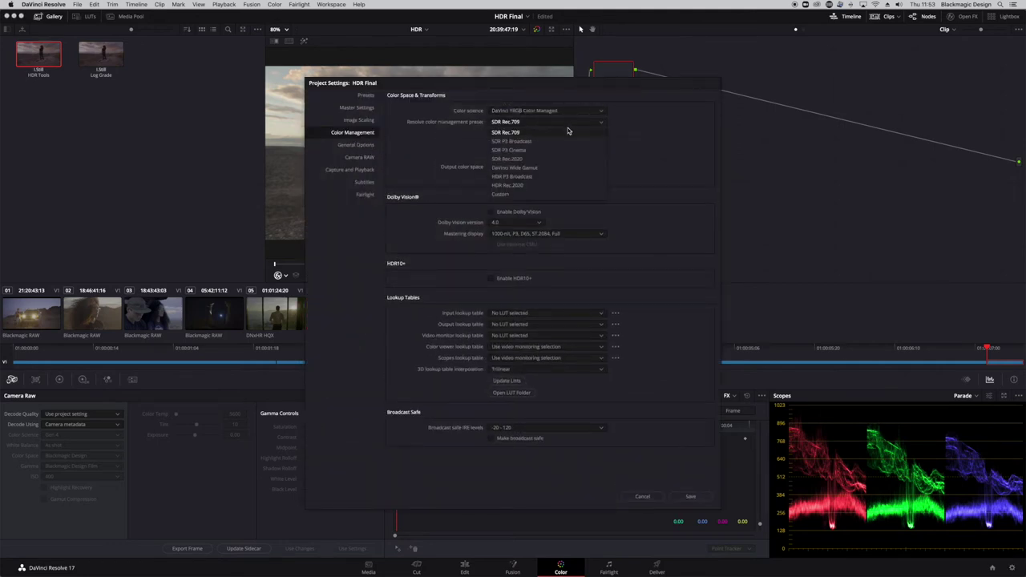
left_click(552, 175)
left_click(513, 121)
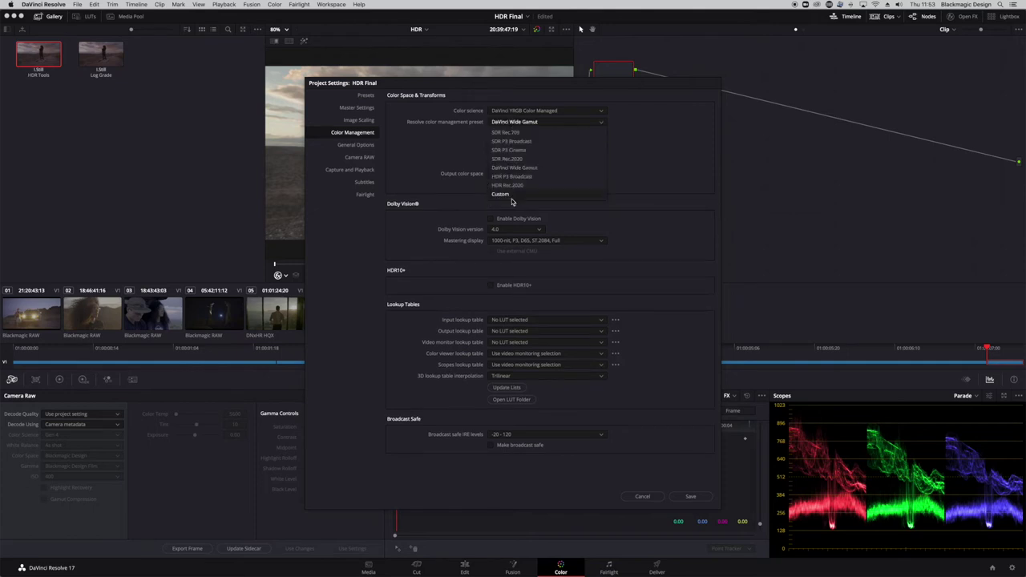
left_click(513, 197)
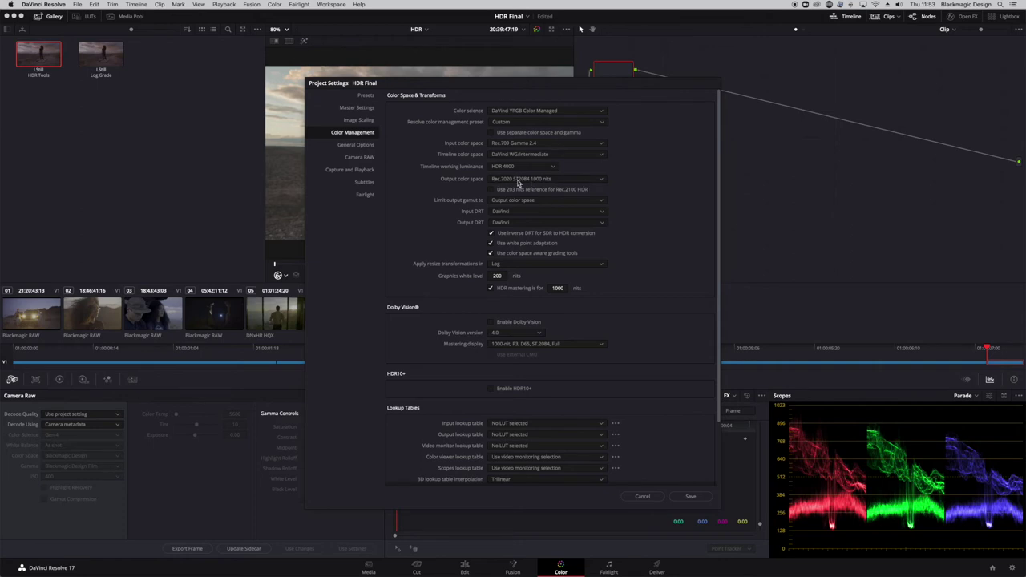
left_click(691, 496)
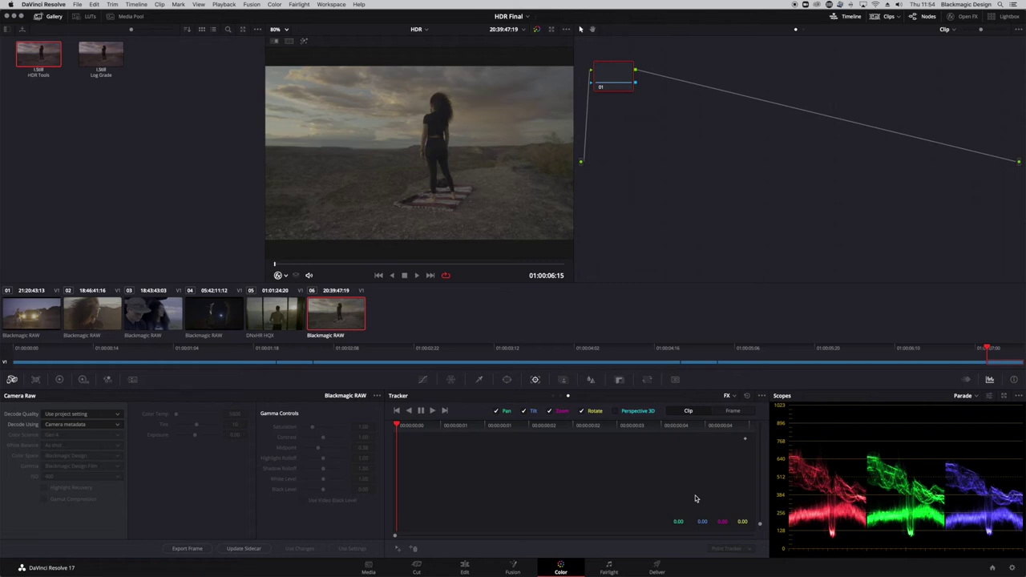
Set the scopes' waveform scale style to HDR (ST.2084/HLG).
left_click(1019, 396)
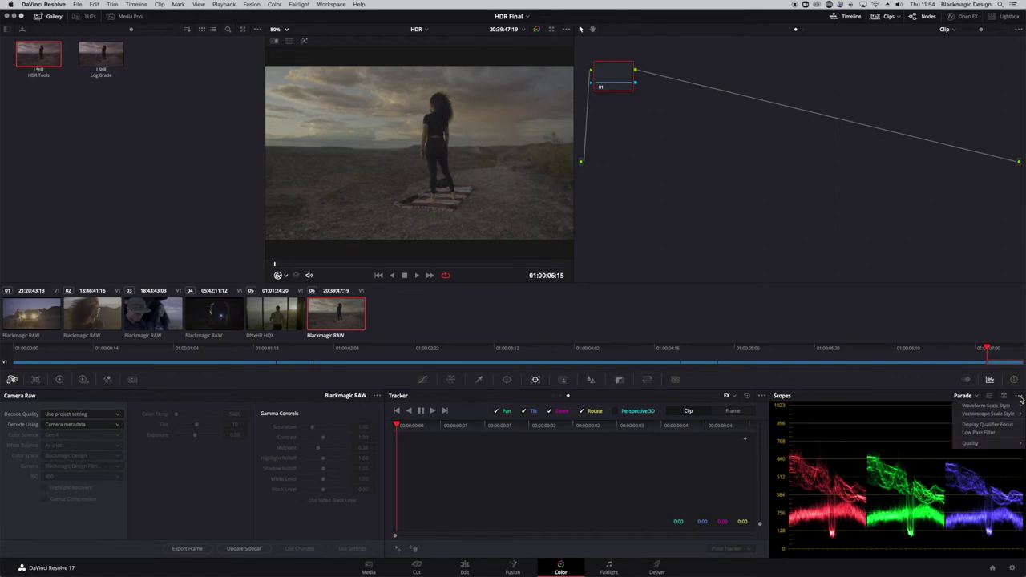
mouse_move(1016, 407)
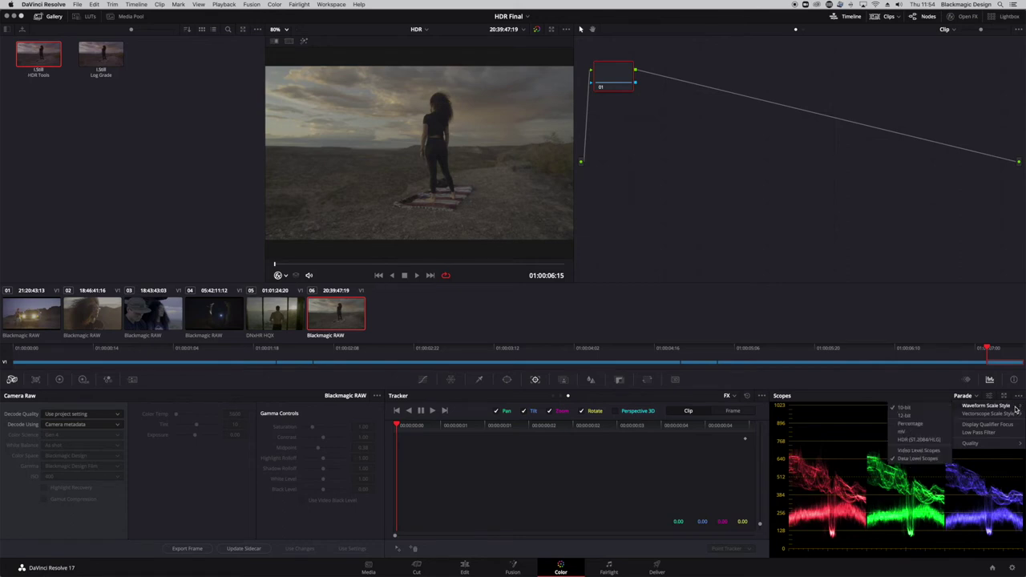
left_click(918, 440)
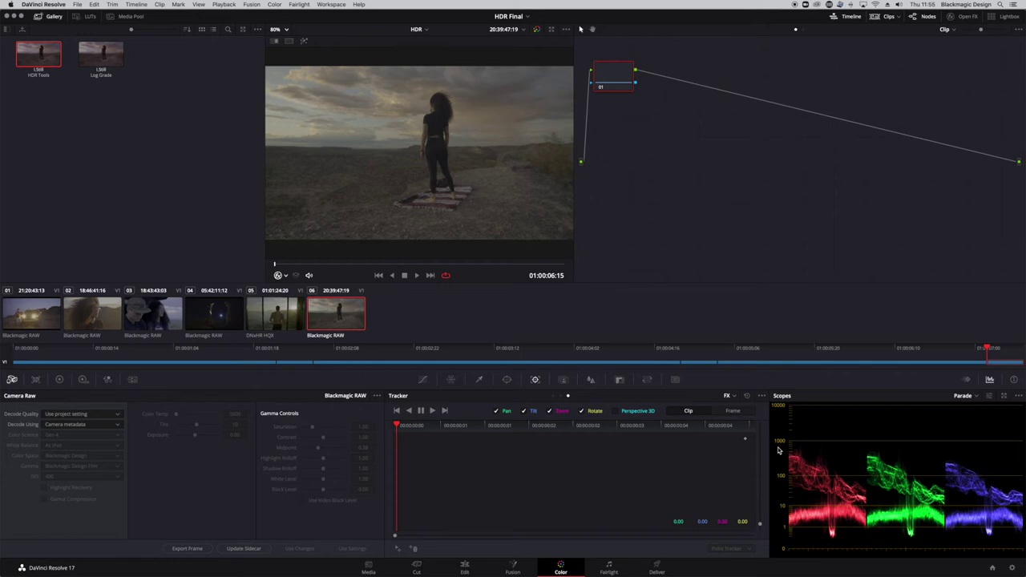
Apply the grade from the Log Grade gallery still to clip 06.
left_click(101, 58)
right_click(109, 57)
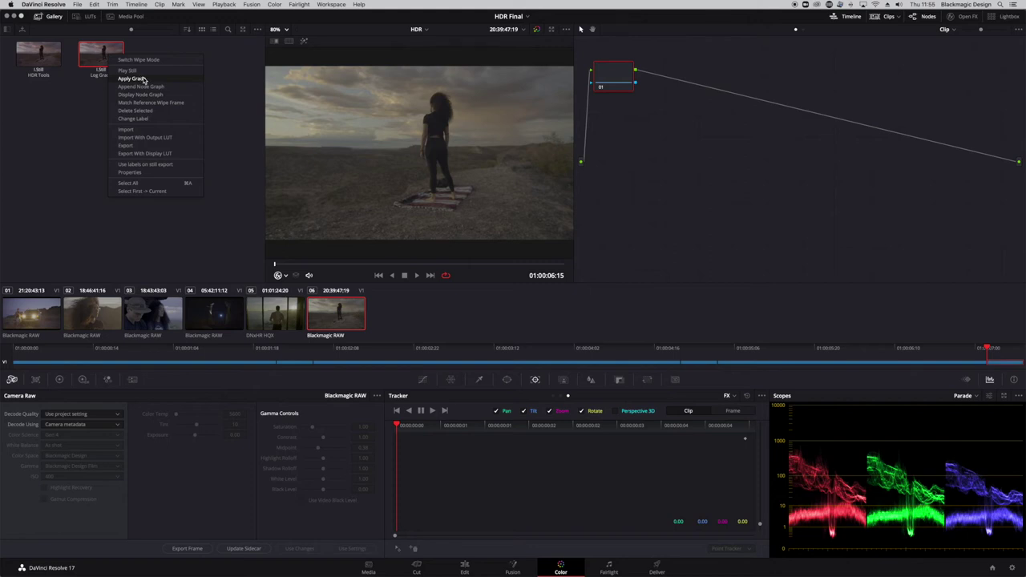
left_click(143, 79)
scroll(695, 185, "up", 3)
scroll(695, 186, "left", 3)
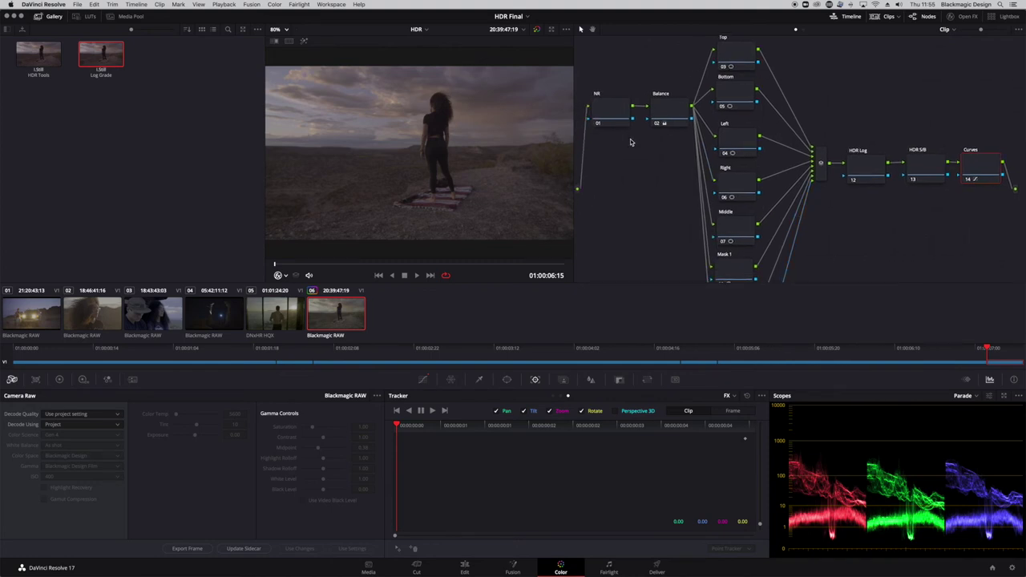
Compare the image with the Balance node off and on, and examine the layout of the applied node tree.
left_click(662, 118)
key("ctrl+d")
key("ctrl+d")
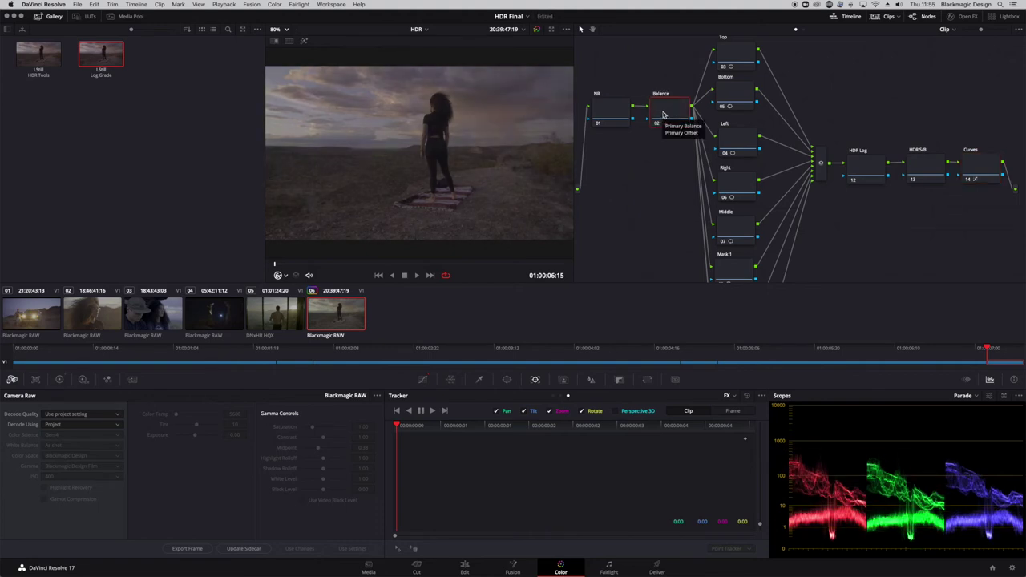
scroll(777, 266, "down", 5)
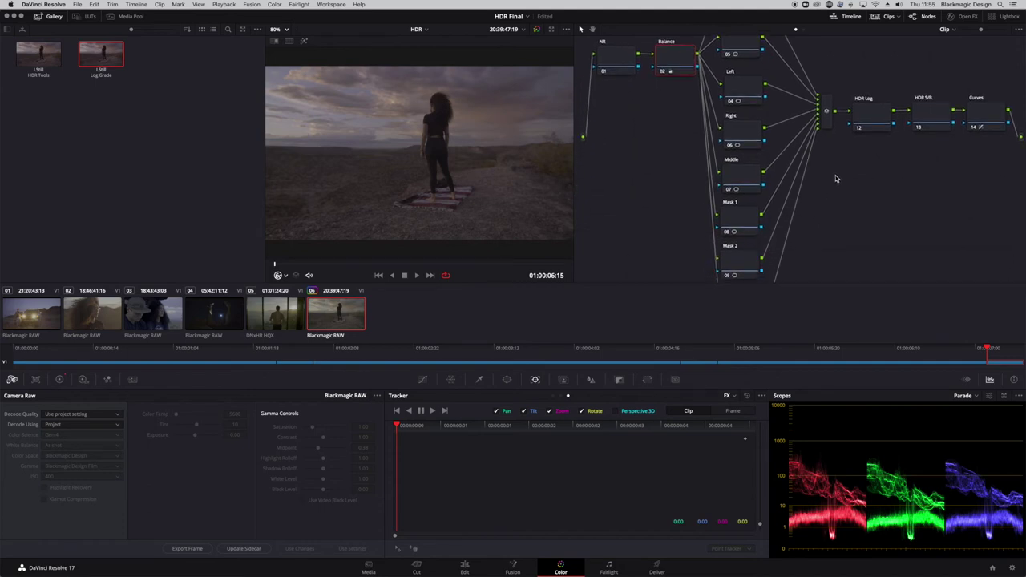
scroll(836, 176, "up", 1)
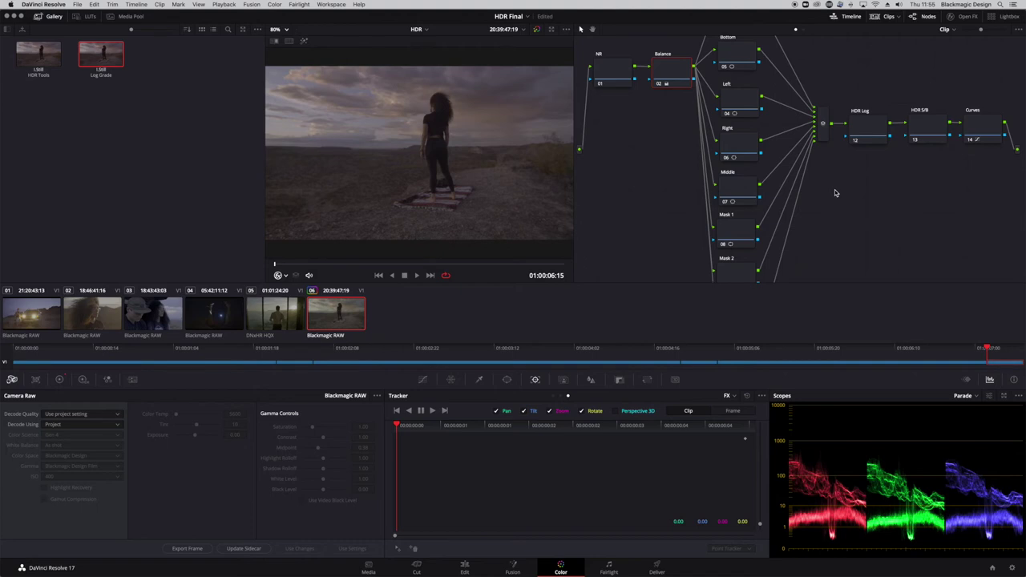
scroll(929, 193, "down", 3)
scroll(892, 119, "up", 3)
scroll(898, 197, "down", 3)
scroll(874, 229, "up", 3)
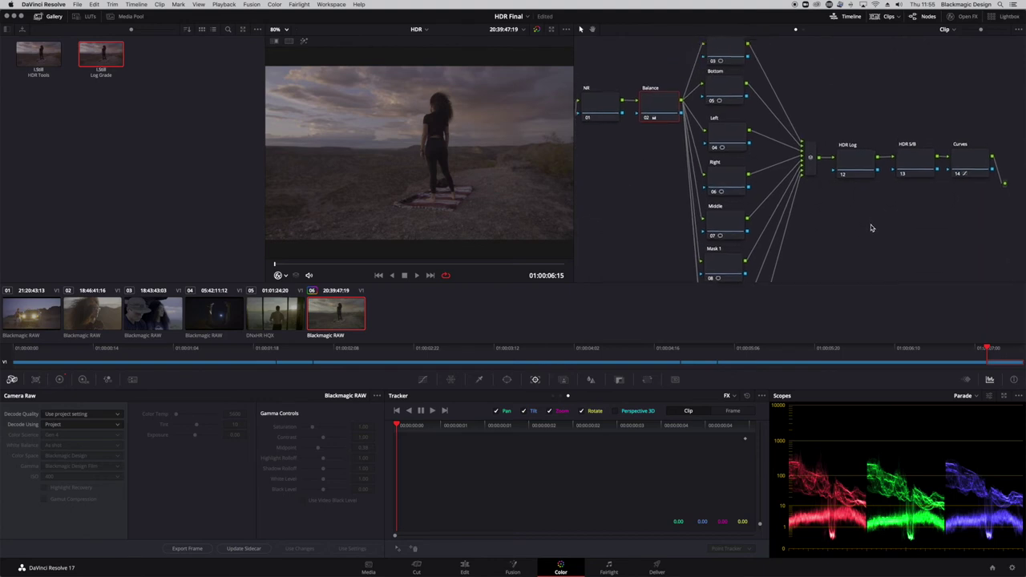
Select the Bottom node, show its Power Window overlay in the viewer, and turn the overlay off again.
left_click(743, 107)
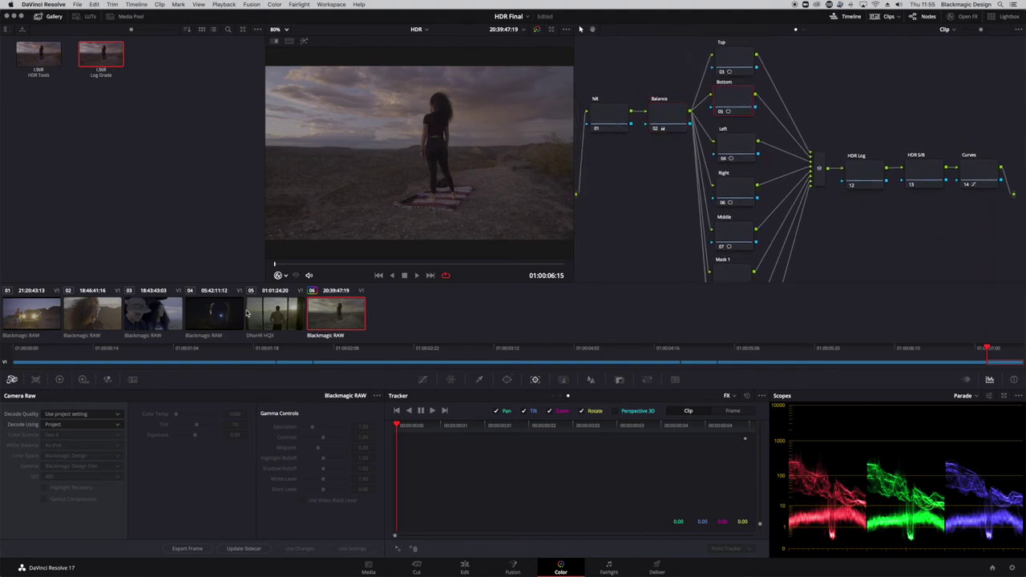
left_click(287, 276)
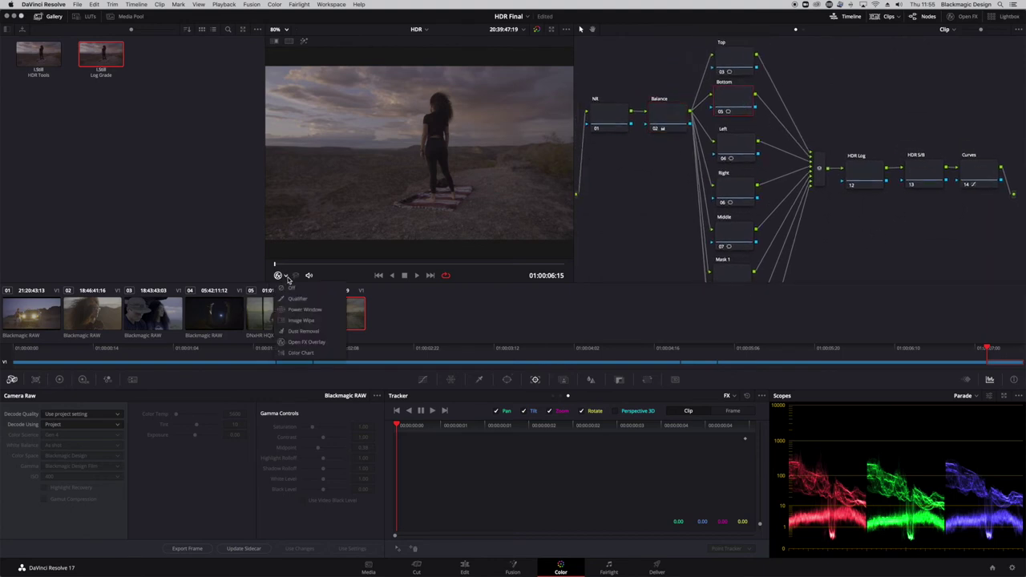
left_click(304, 311)
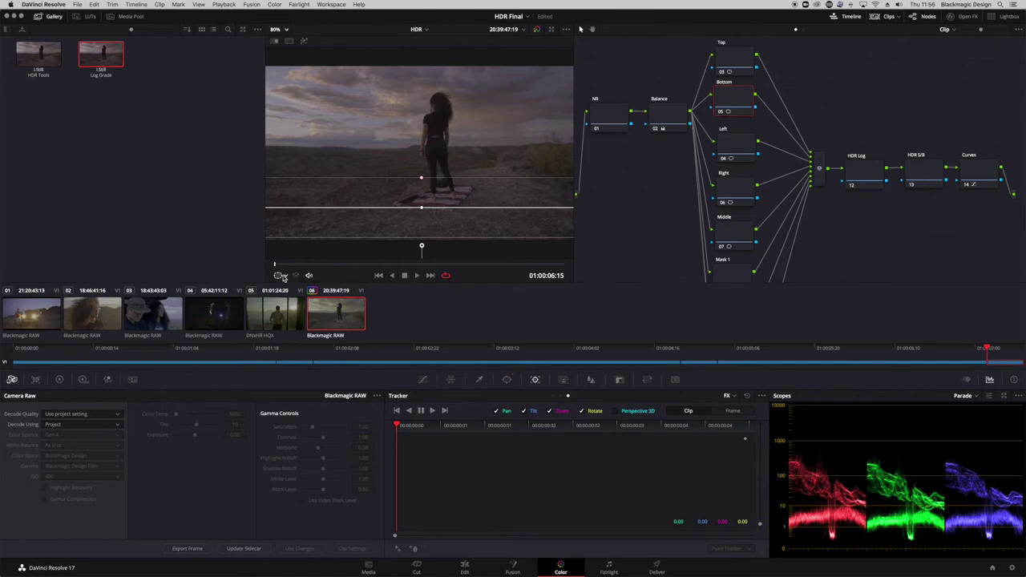
left_click(283, 276)
left_click(288, 291)
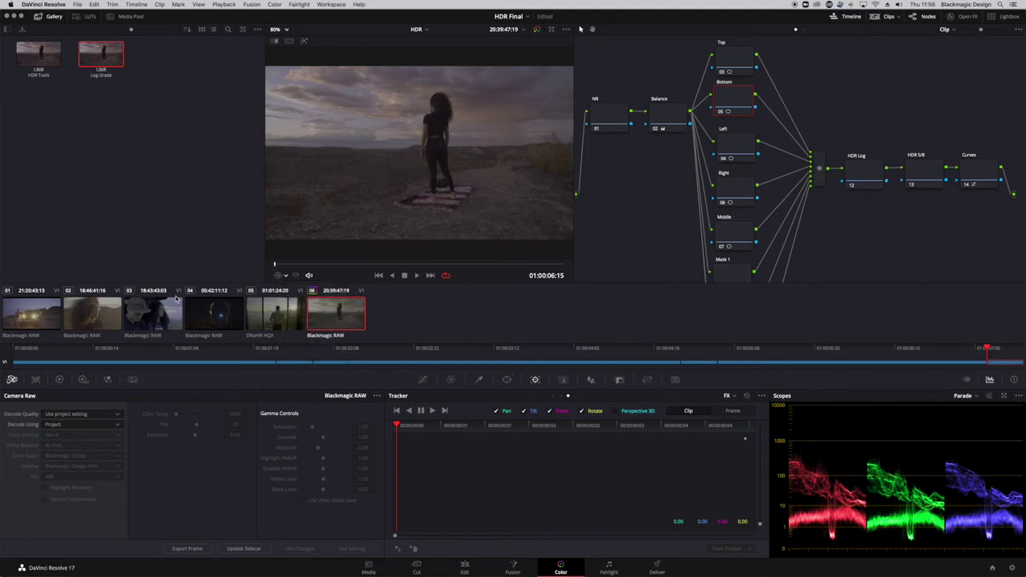
Lower the Bottom node's master gamma to -0.03 in the primary color wheels.
left_click(59, 379)
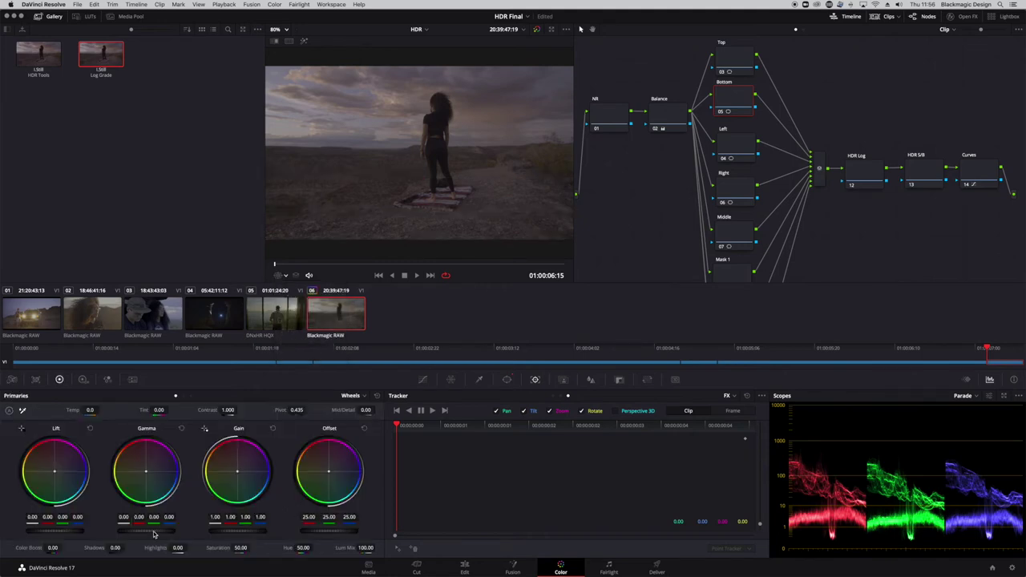
left_click_drag(147, 530, 141, 530)
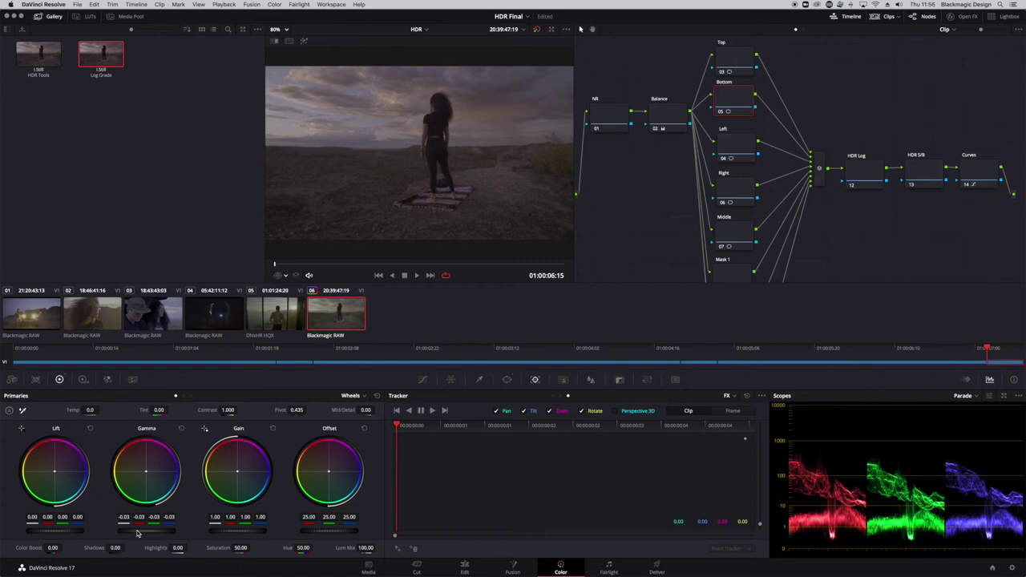
Try a master gamma of 0.13 and a lift of -0.06 on the HDR Log node, and reset its primary wheels.
scroll(871, 243, "right", 3)
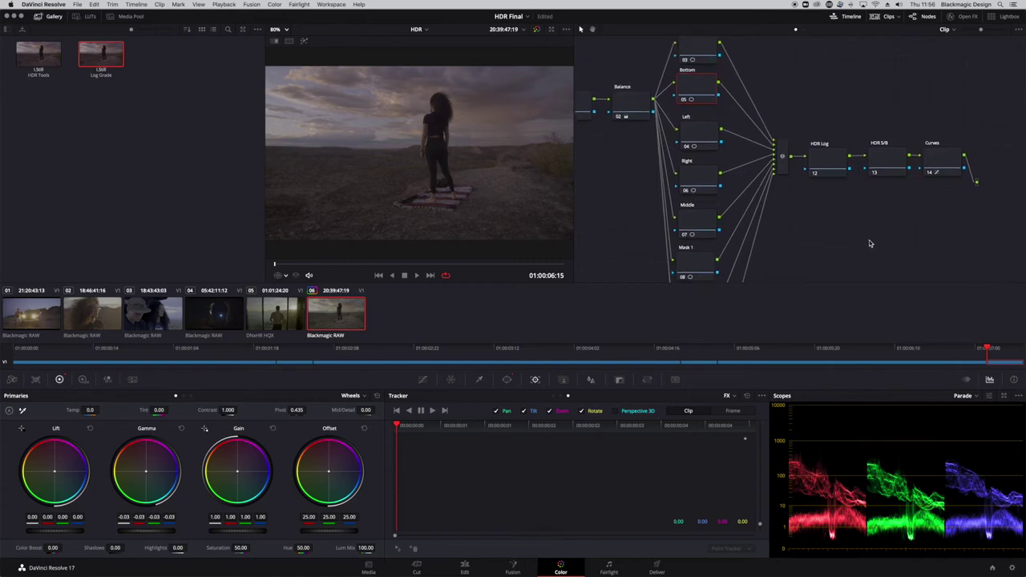
left_click(829, 161)
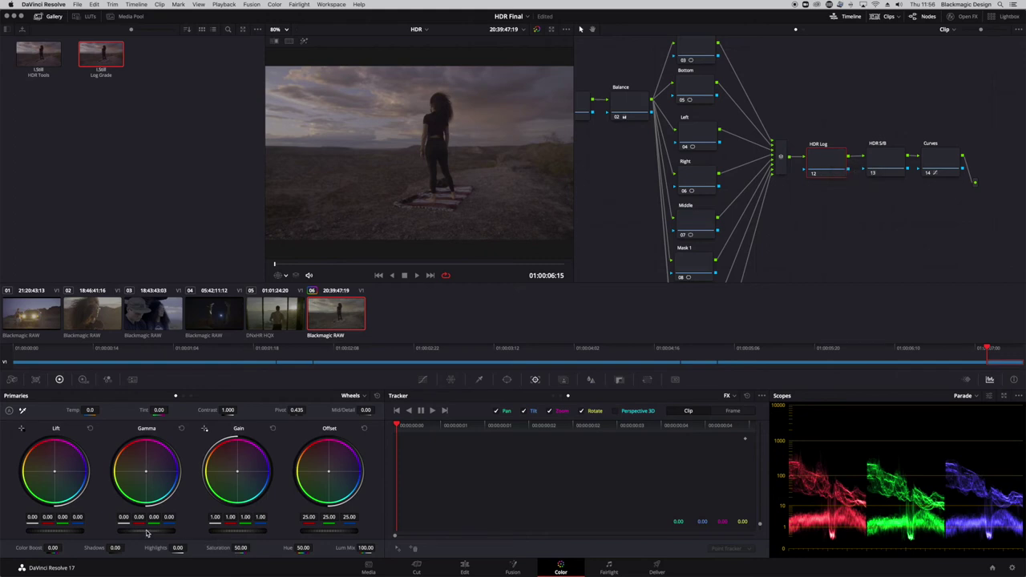
left_click_drag(146, 529, 160, 529)
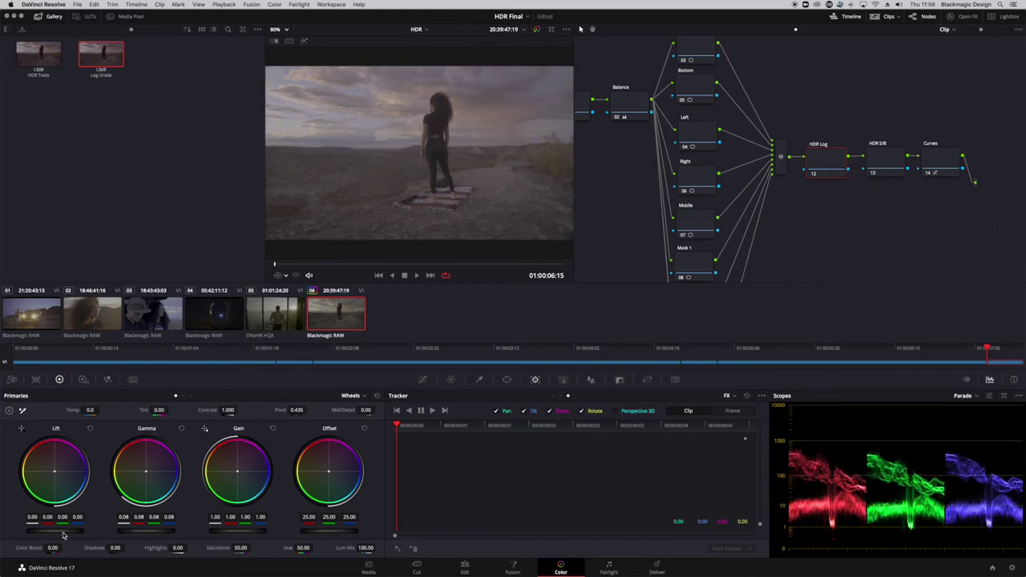
left_click_drag(50, 530, 39, 529)
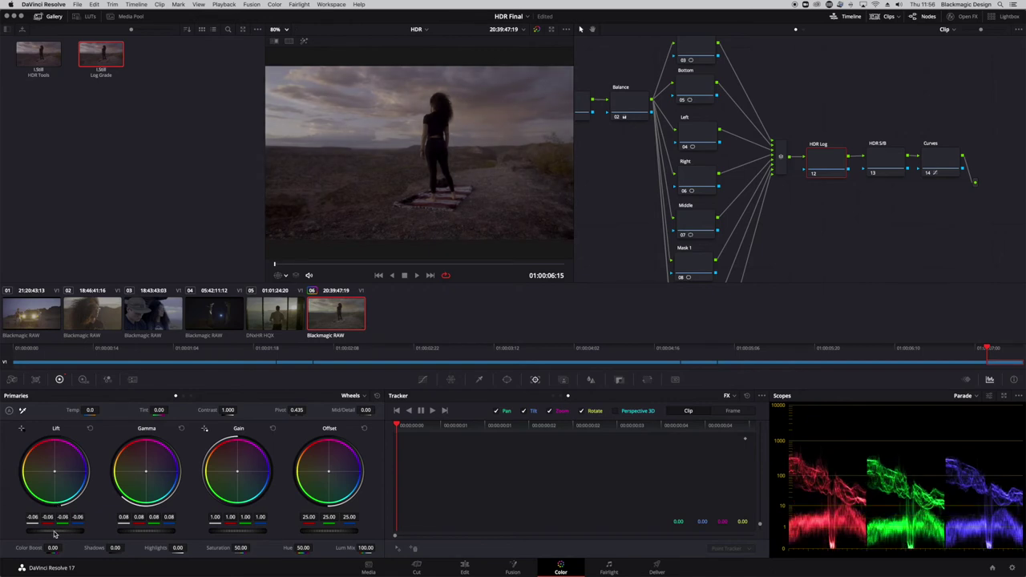
left_click_drag(142, 532, 168, 533)
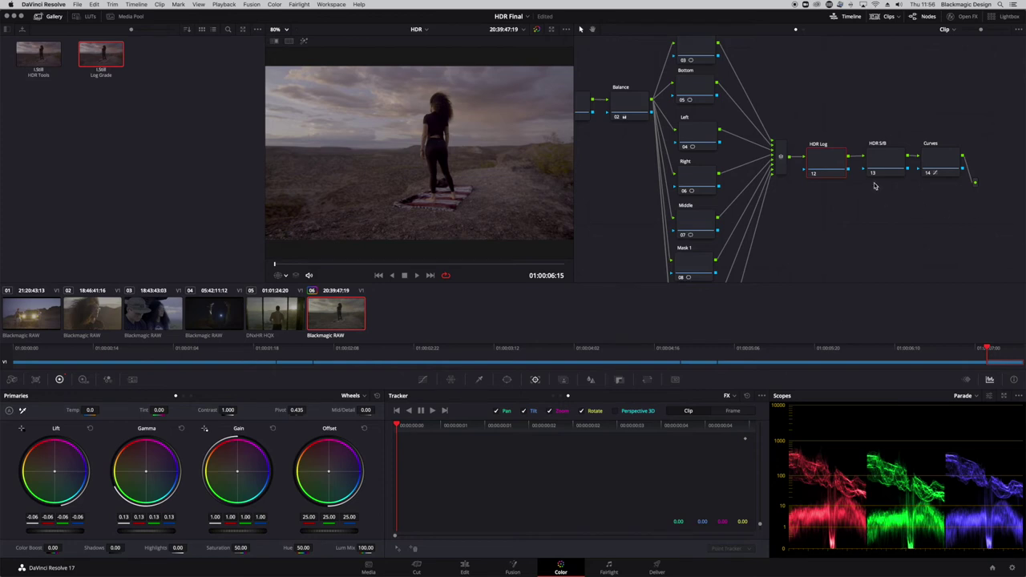
left_click(378, 396)
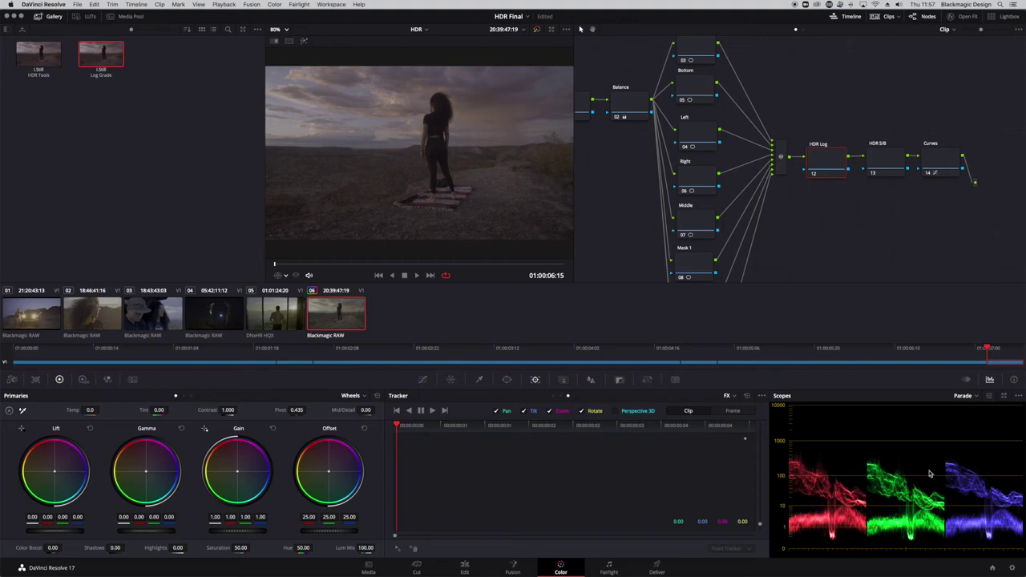
Switch the primaries to Log wheels and set the HDR Log node's highlights to 0.32 and its shadows to -0.08.
key("super+s")
left_click(365, 397)
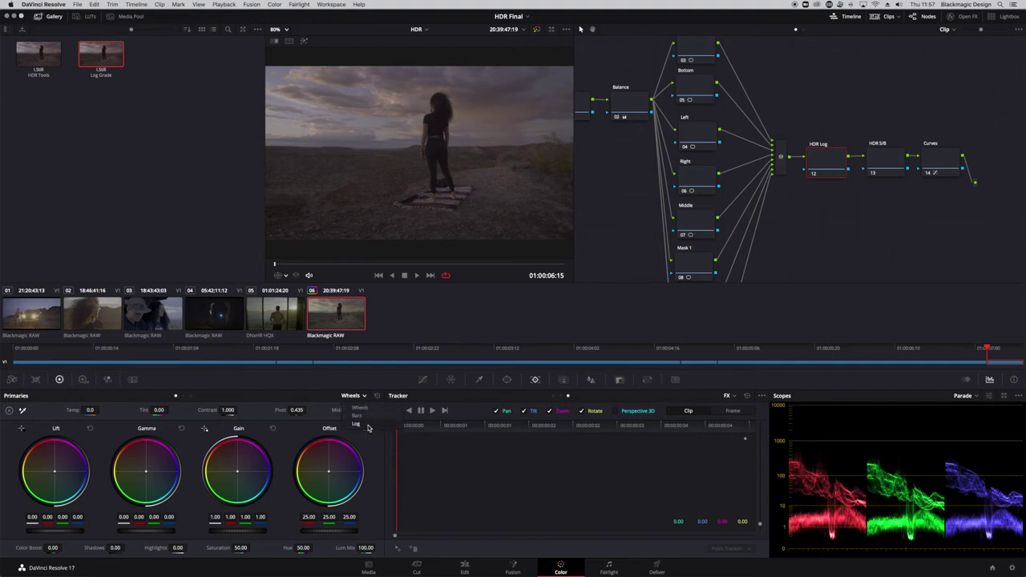
left_click(368, 425)
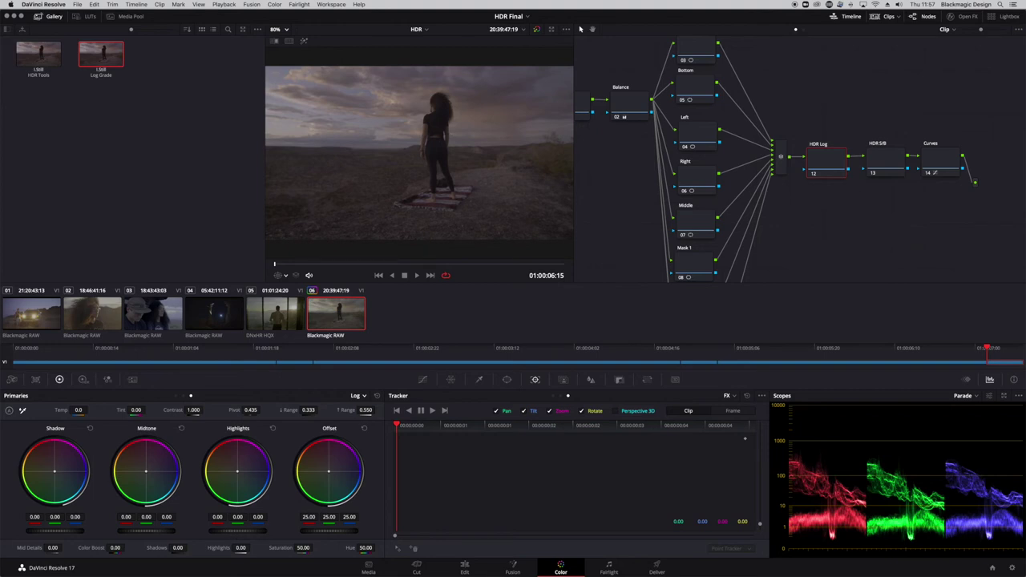
left_click_drag(245, 533, 252, 534)
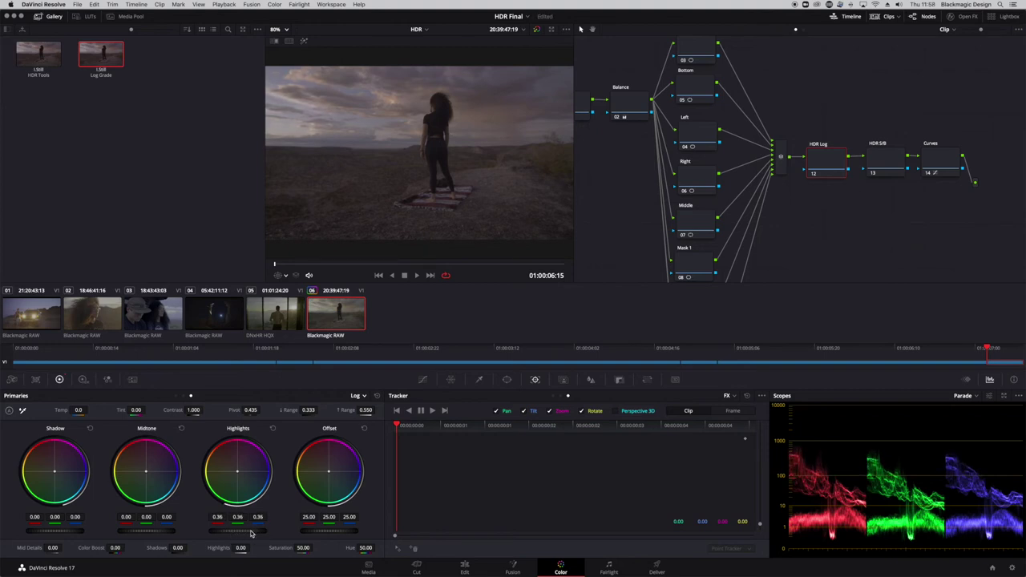
mouse_move(237, 535)
left_mouse_down()
mouse_move(226, 535)
mouse_move(247, 535)
left_mouse_up()
mouse_move(65, 531)
left_mouse_down()
mouse_move(50, 530)
mouse_move(64, 533)
left_mouse_up()
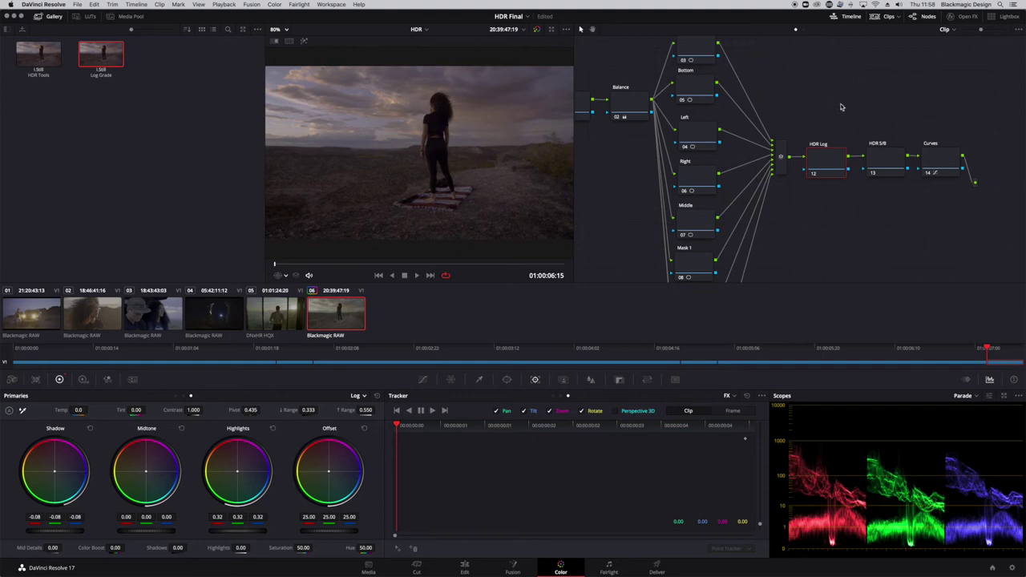
On the HDR S/B node, raise the Log wheel highlights to 1.82 and lower the shadows to -0.15.
left_click(882, 160)
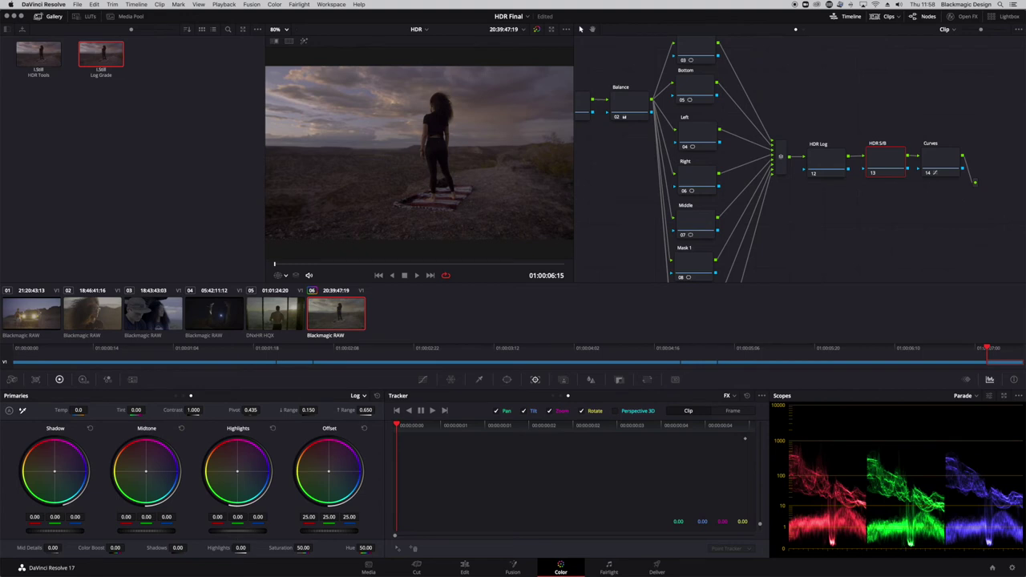
left_click_drag(237, 510, 239, 532)
left_click_drag(236, 531, 300, 532)
left_click_drag(237, 531, 301, 531)
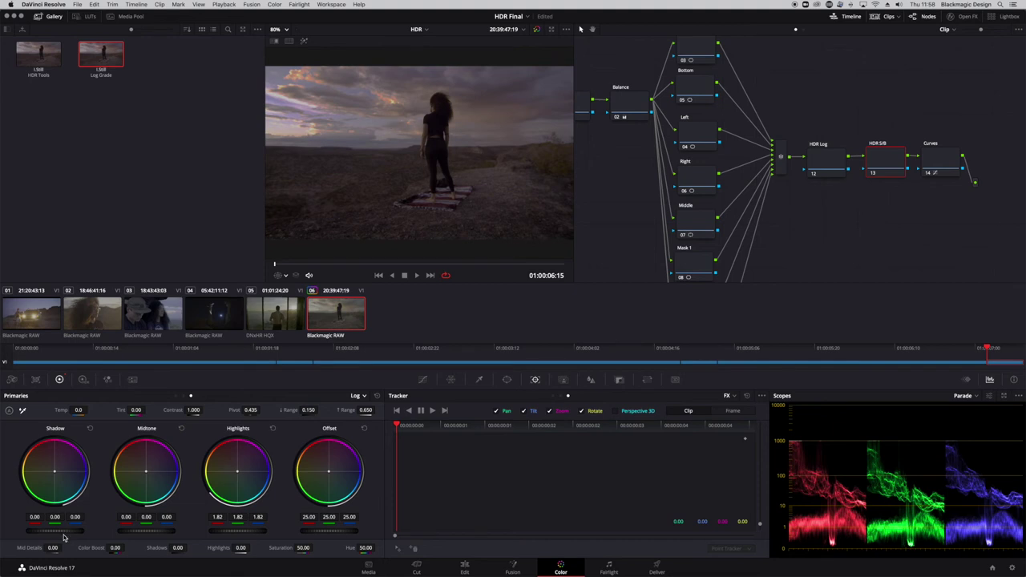
left_click_drag(64, 532, 35, 532)
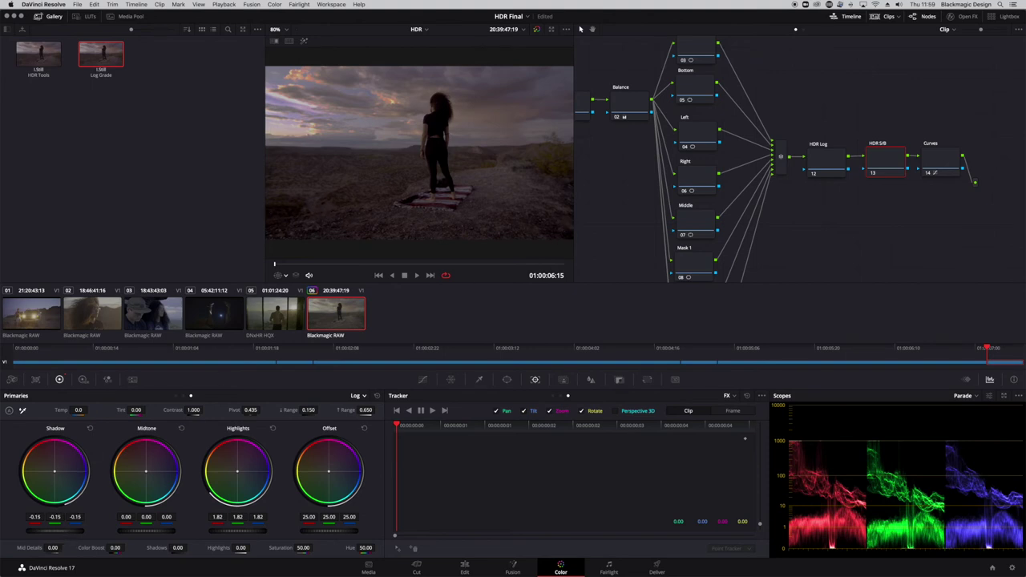
Disable the Bottom node and lower the HDR S/B node's Log shadow to -0.50.
left_click(695, 85)
key("ctrl+d")
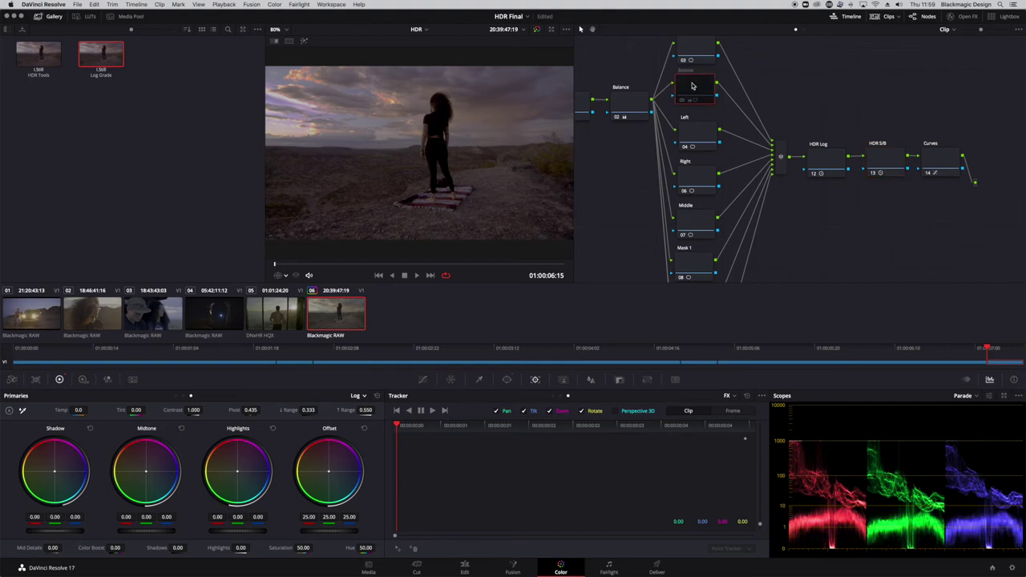
left_click(878, 163)
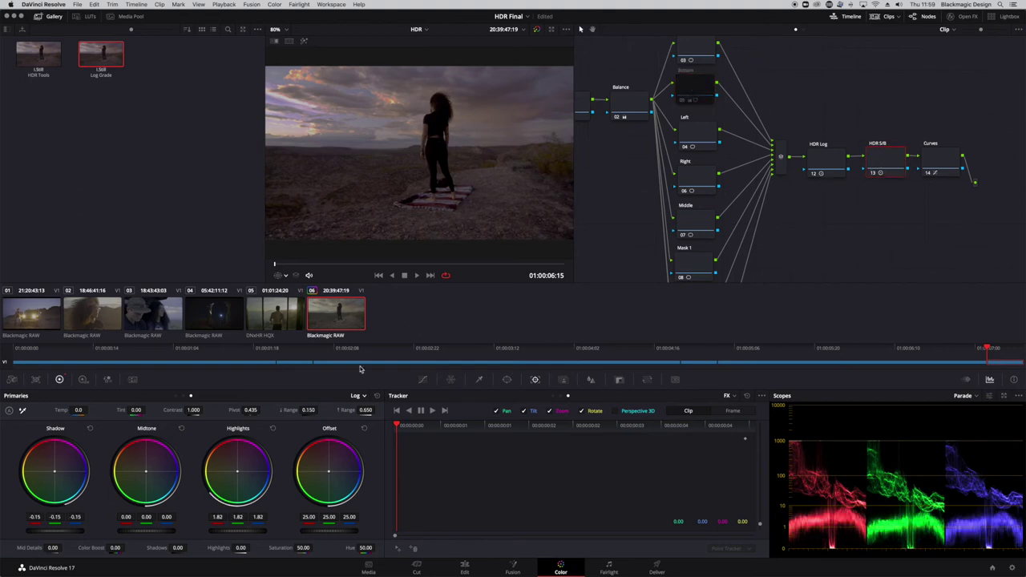
left_click_drag(35, 534, 35, 533)
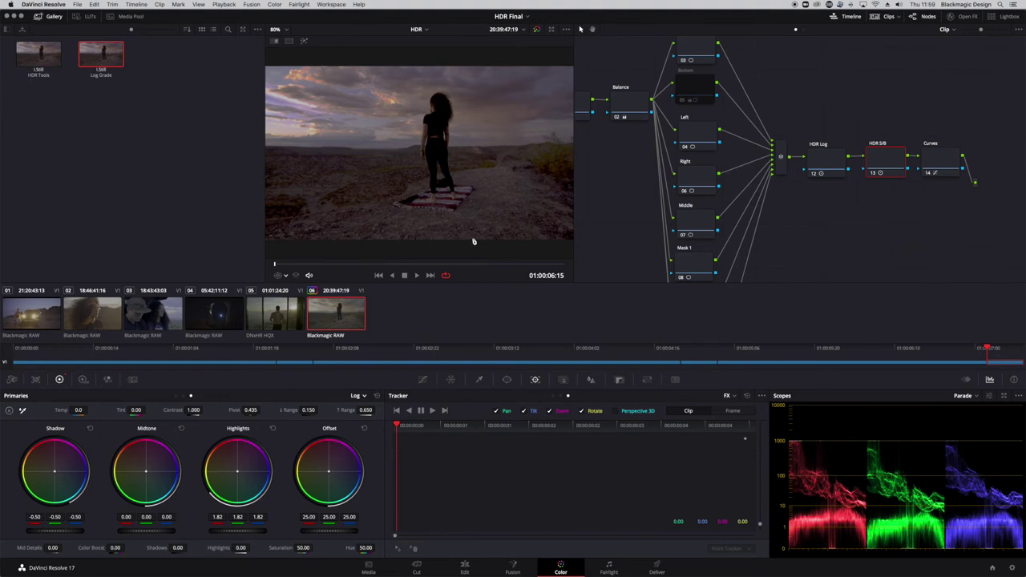
Shape a gentle S-curve on the Curves node by lowering the shadow control point and raising the highlight control point.
left_click(955, 164)
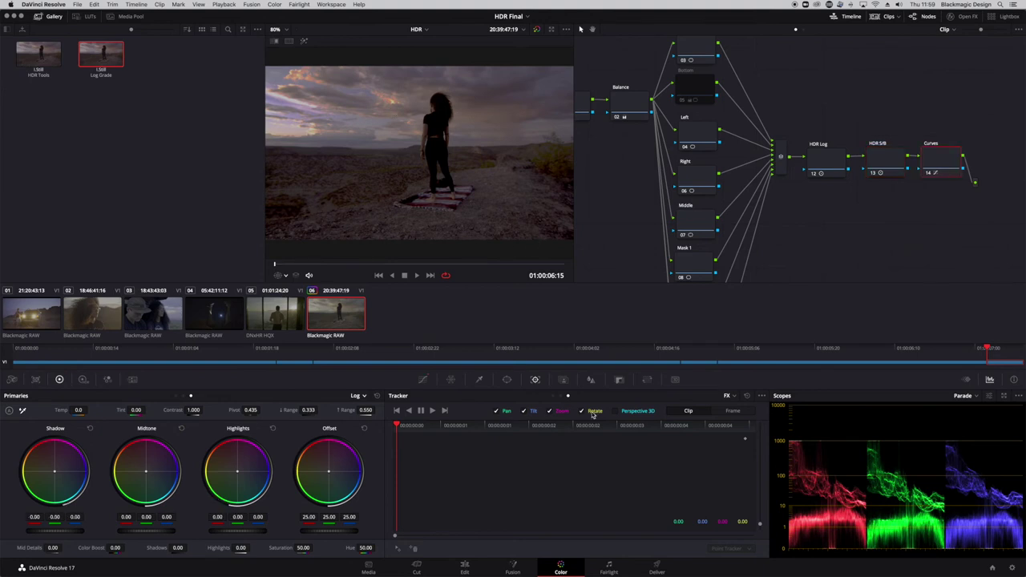
left_click(426, 381)
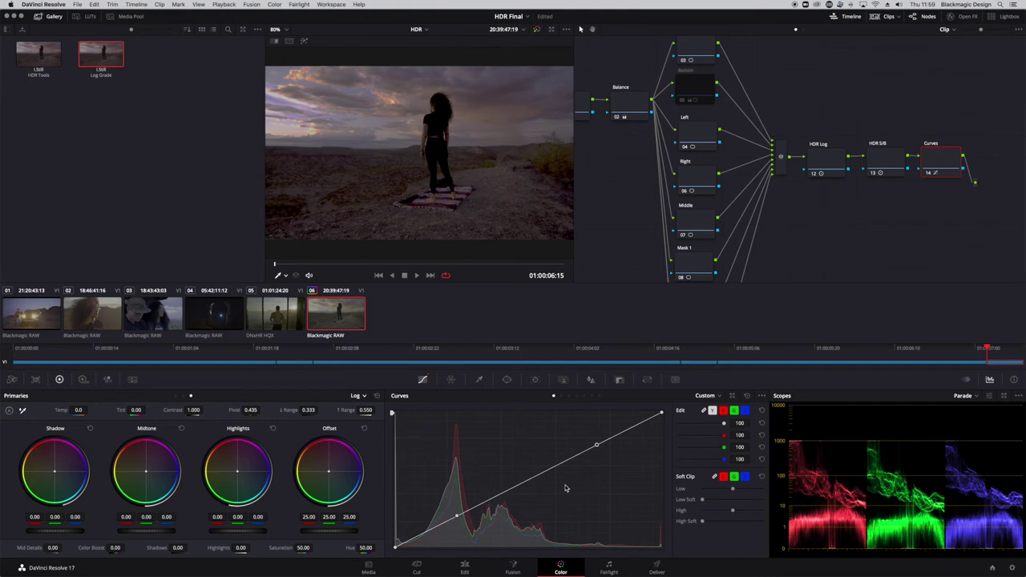
left_click_drag(457, 516, 459, 521)
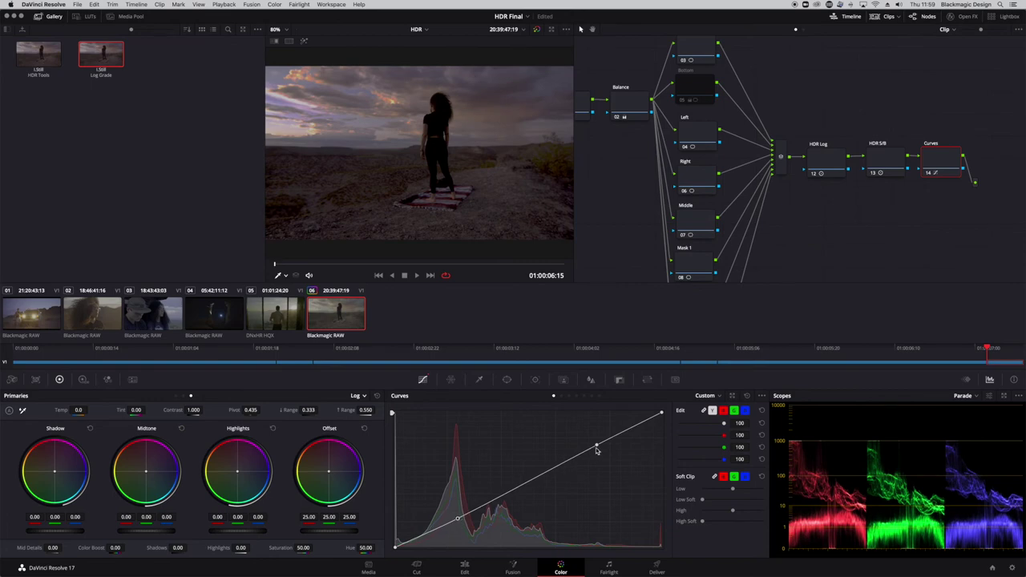
left_click_drag(597, 447, 591, 440)
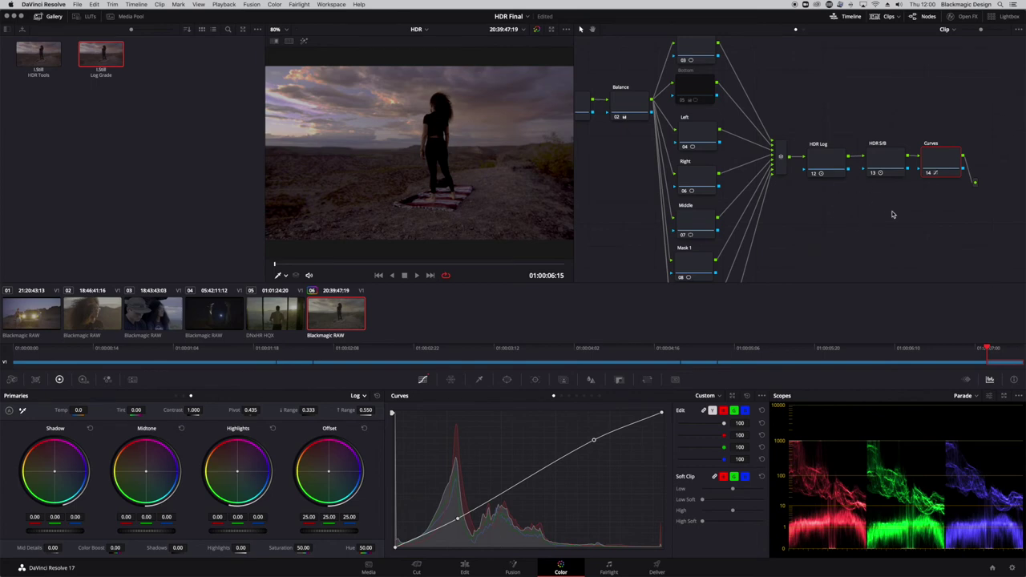
Reset all grades and nodes on clip 06 and apply the grade from the HDR Tools gallery still.
right_click(836, 244)
left_click(860, 248)
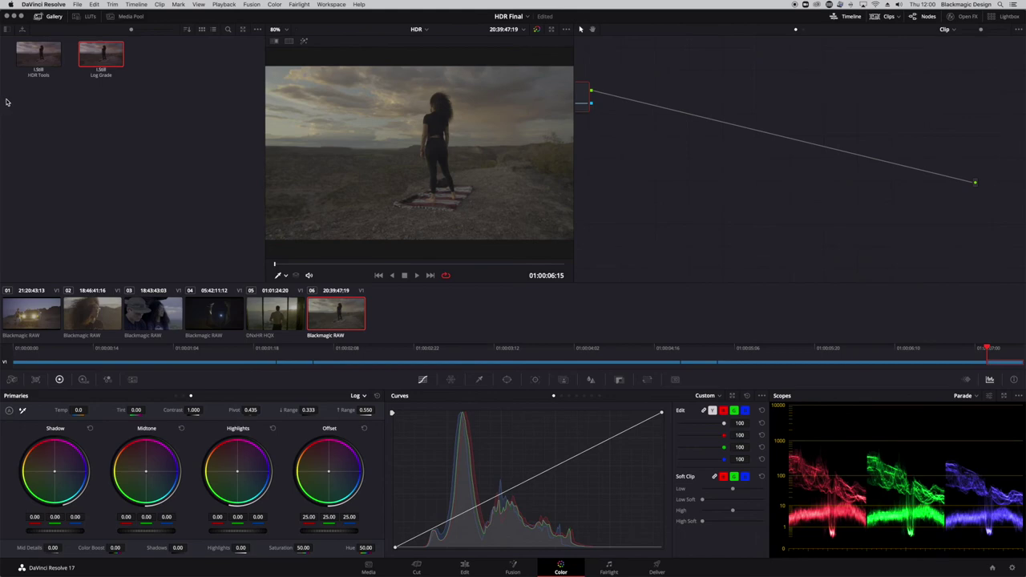
left_click(40, 53)
right_click(40, 53)
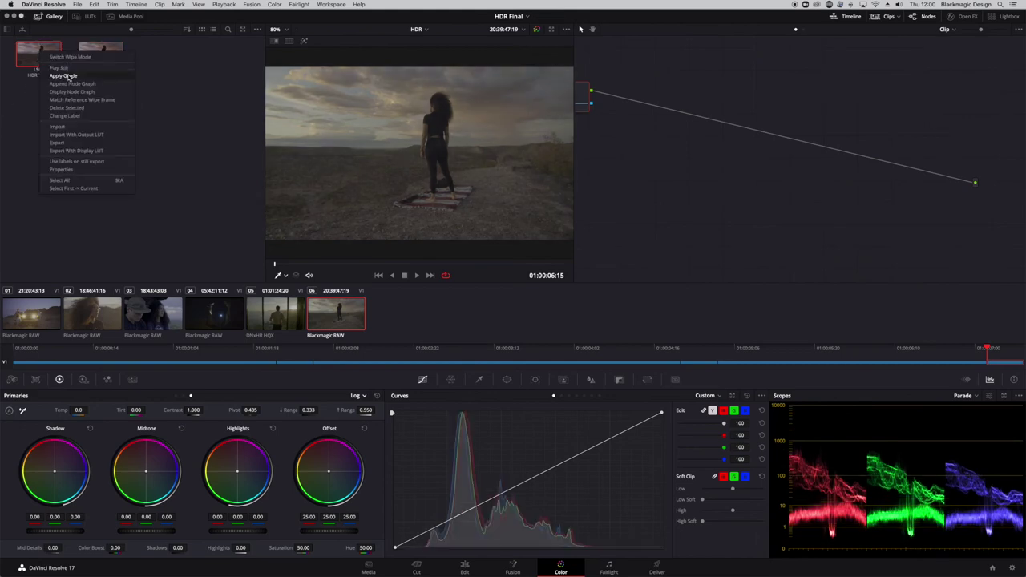
left_click(63, 76)
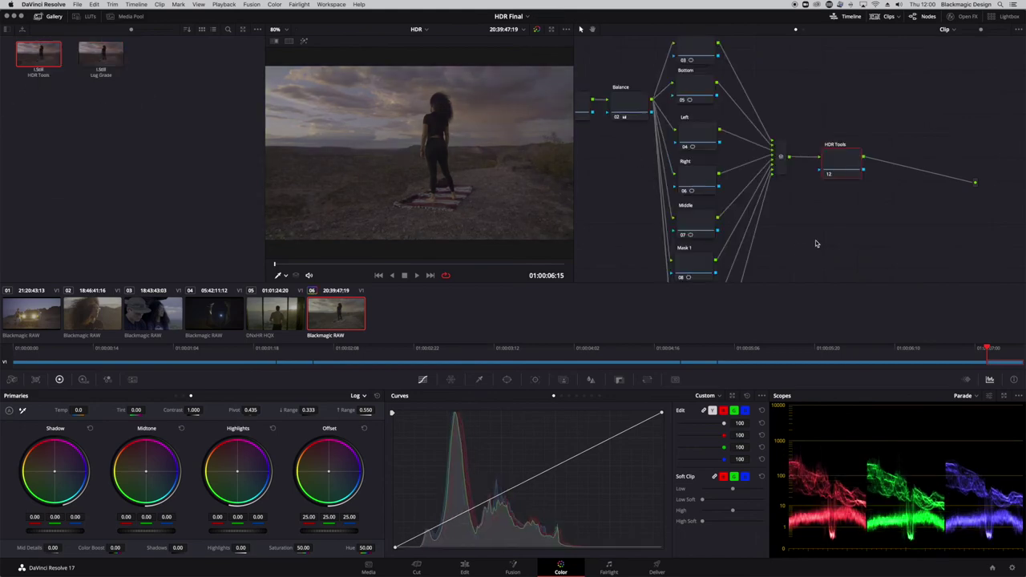
Move the HDR Tools node slightly closer to the graph output and open the HDR Grade palette.
scroll(905, 189, "up", 3)
left_click_drag(905, 189, 832, 243)
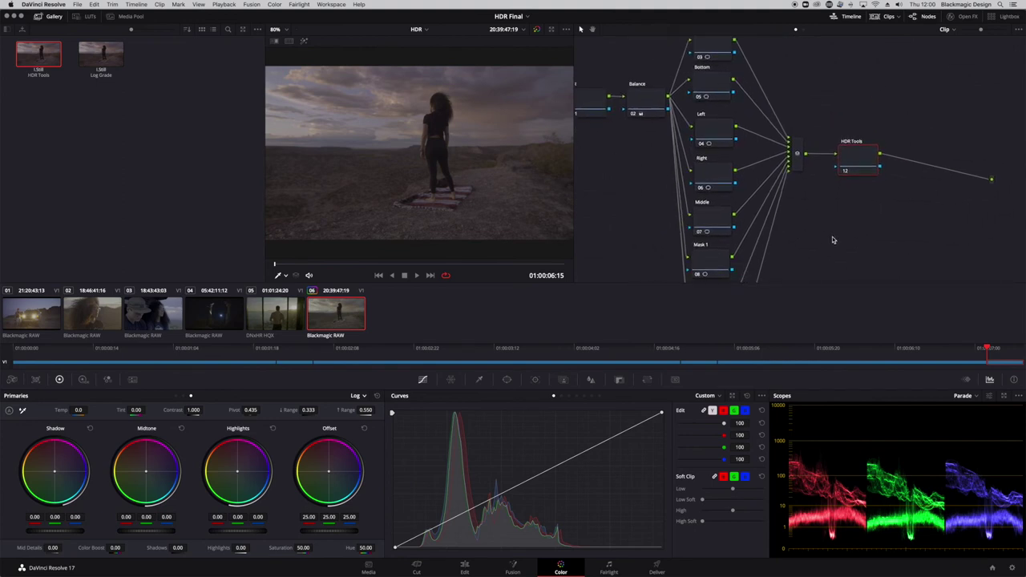
left_click_drag(862, 163, 864, 160)
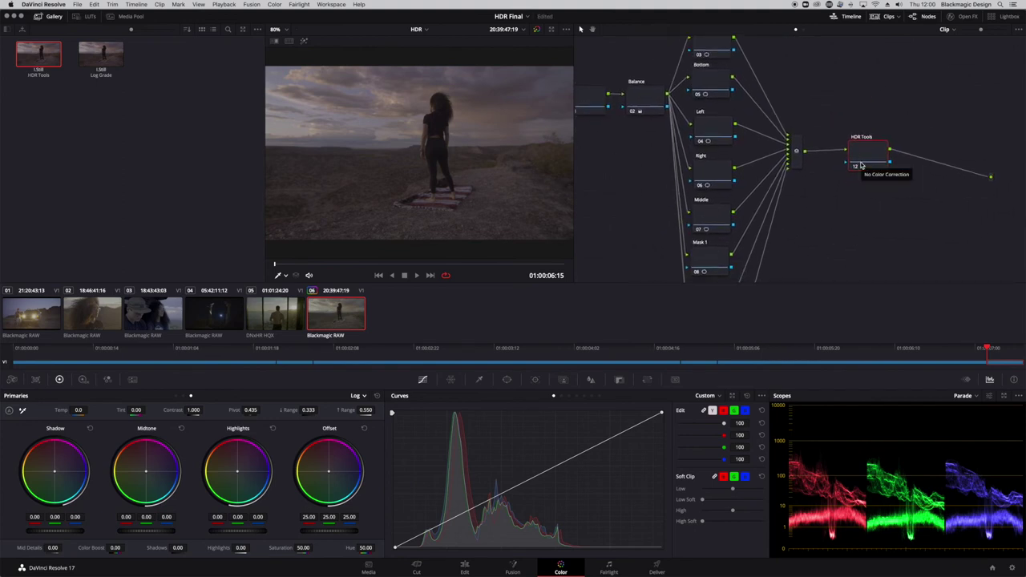
left_click(82, 380)
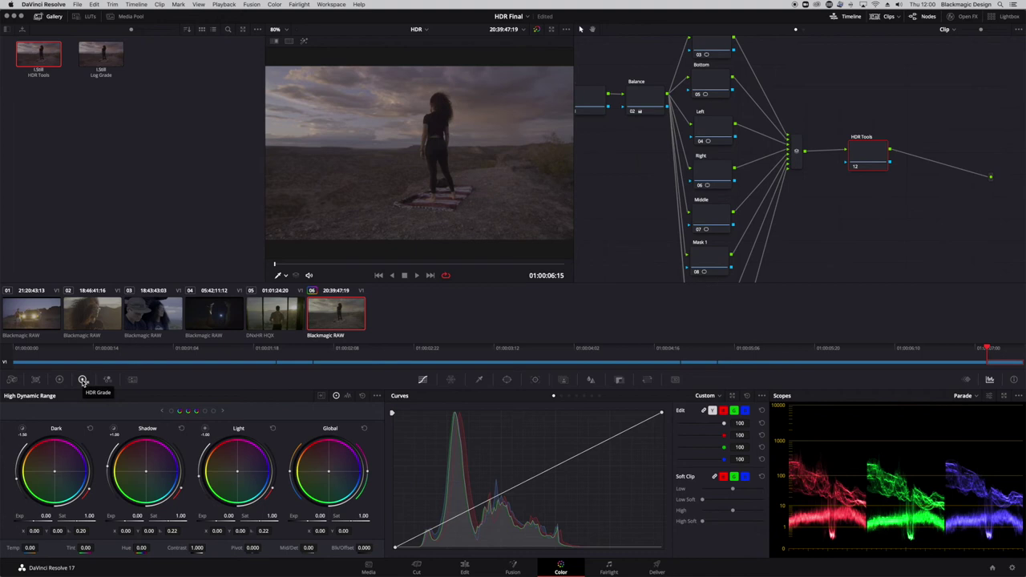
Page through the HDR zone wheels, return to the Black, Dark and Shadow wheels, and open the zones graph.
left_click(171, 412)
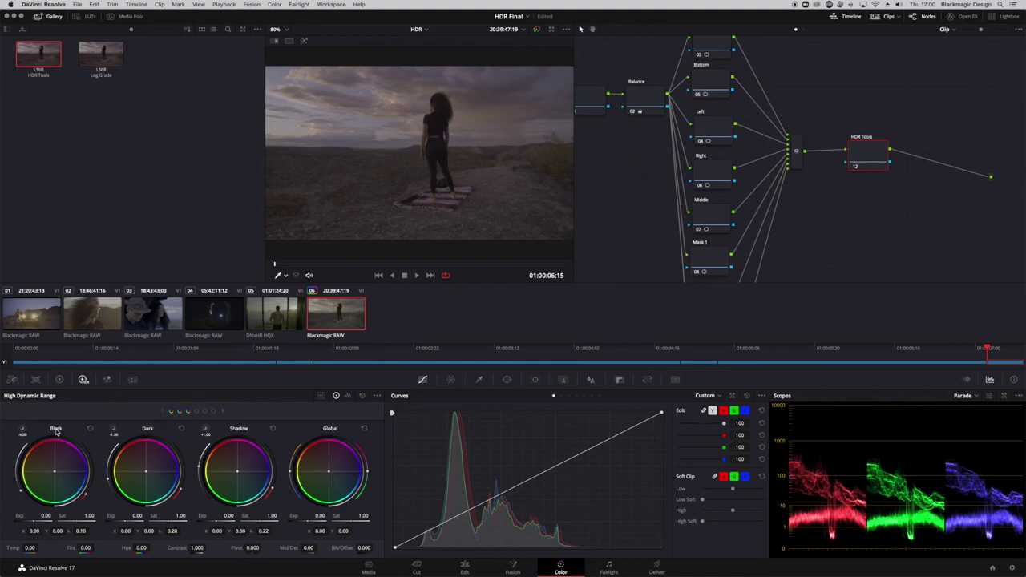
left_click(214, 412)
left_click(171, 412)
left_click(321, 397)
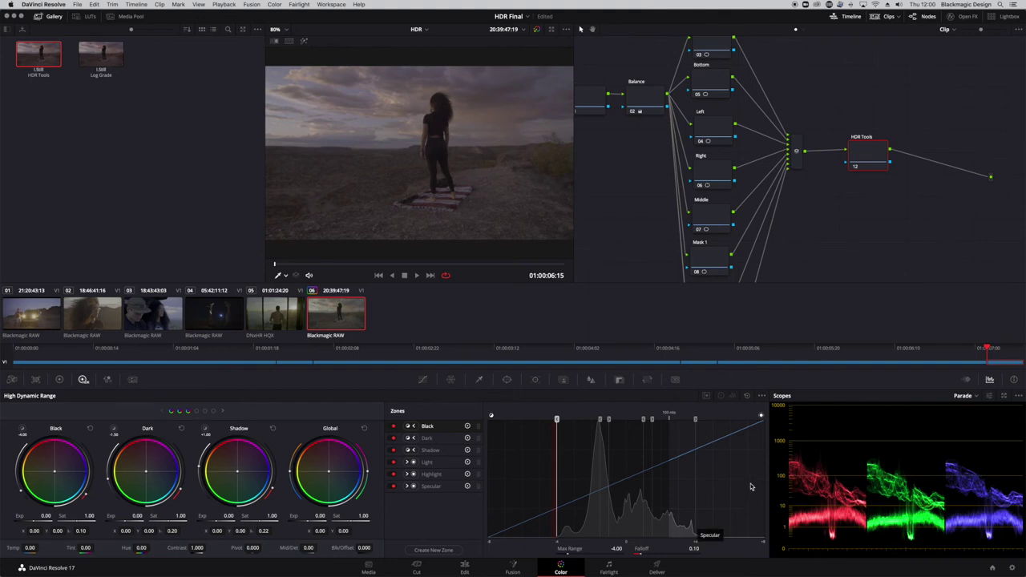
Set the HDR palette's color space to Rec.2020.
left_click(763, 396)
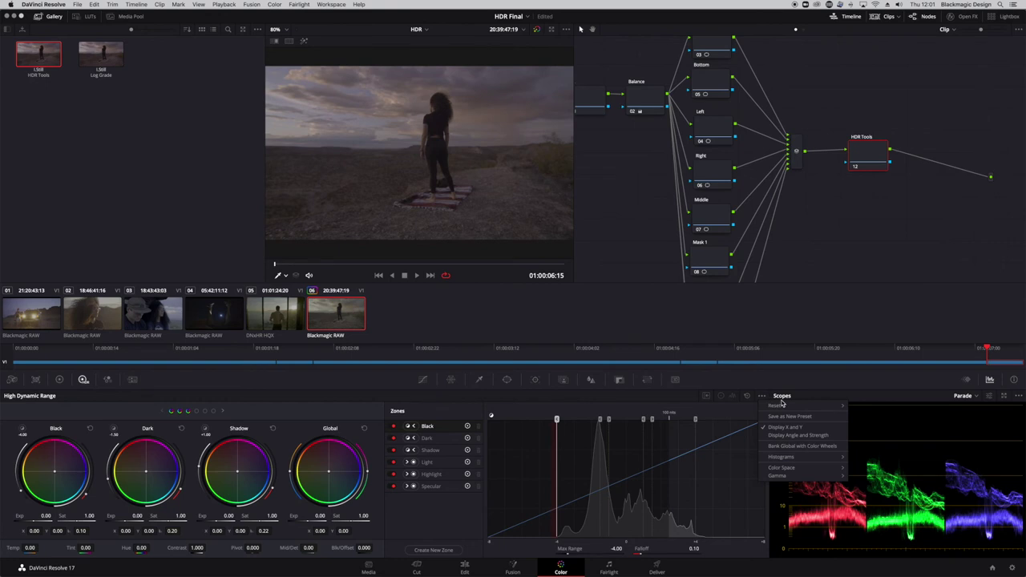
mouse_move(796, 470)
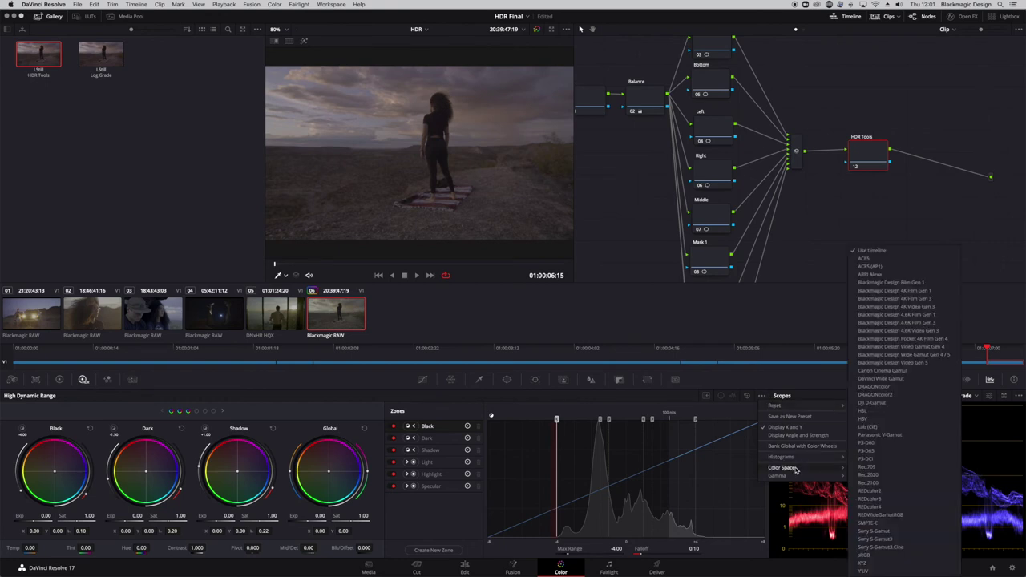
left_click(882, 300)
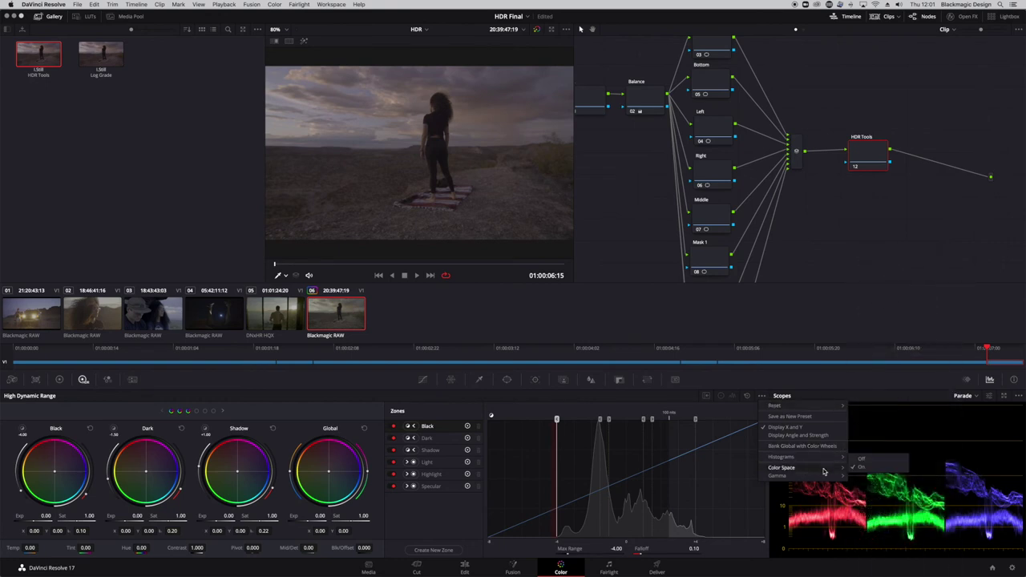
mouse_move(822, 471)
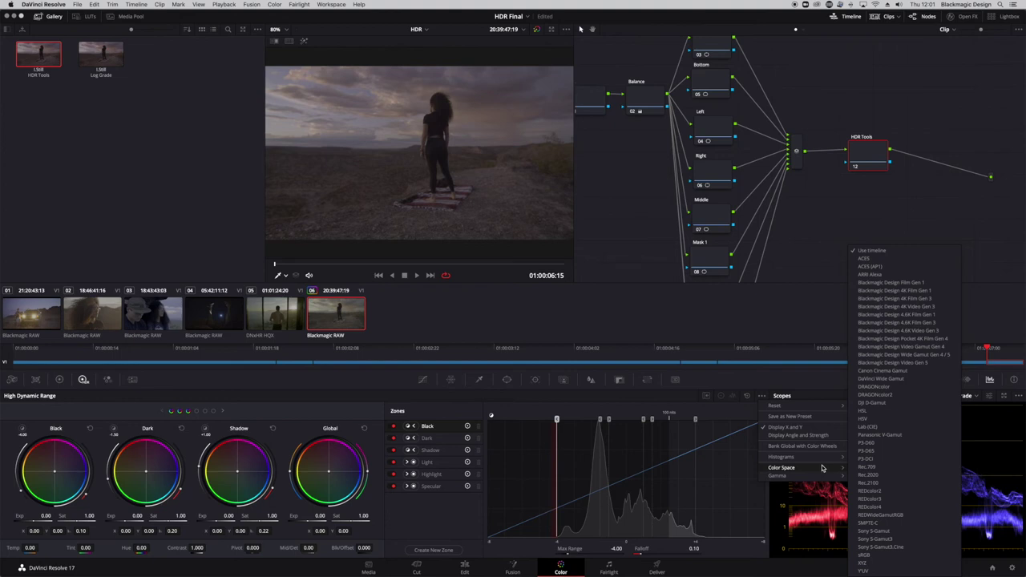
left_click(885, 476)
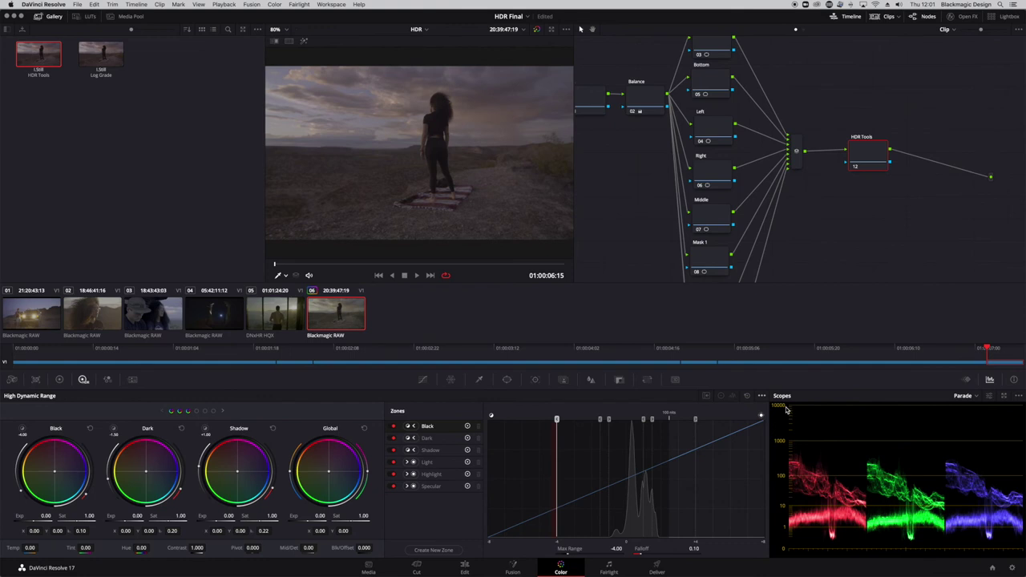
Set the HDR palette's gamma to ST2084 1000 nit.
left_click(761, 396)
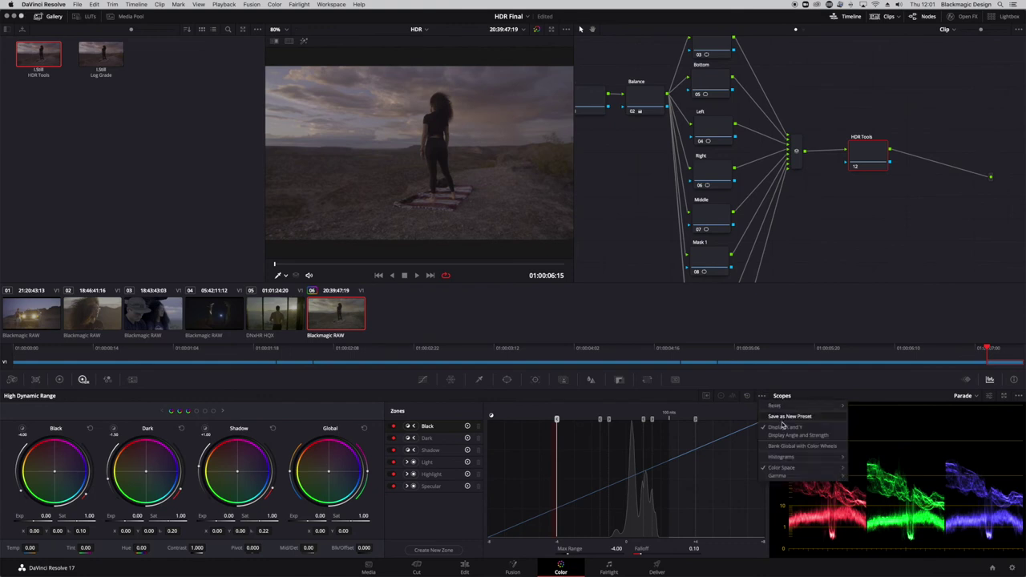
mouse_move(791, 468)
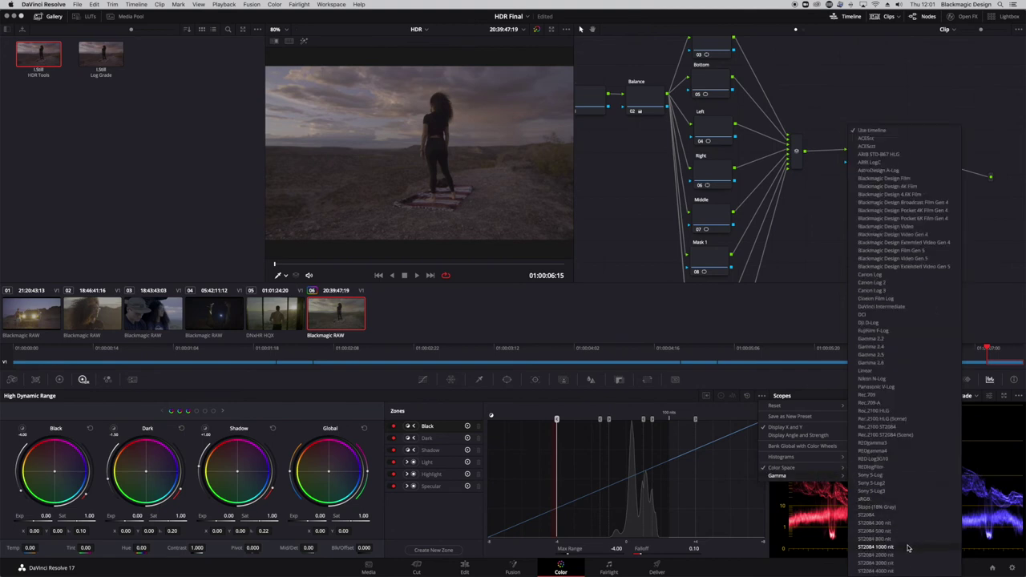
left_click(909, 549)
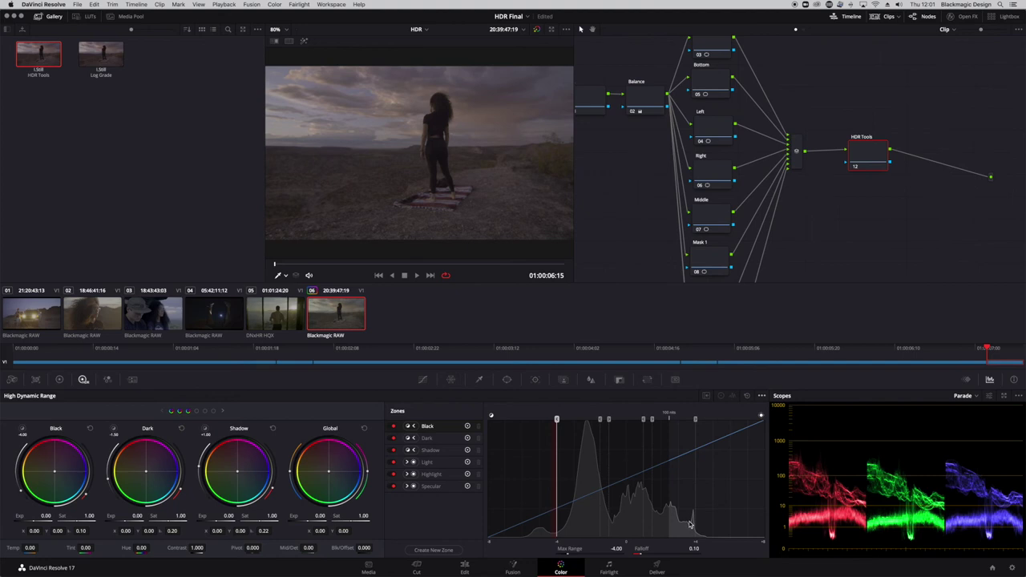
Raise the Specular zone's exposure to 1.24 and the Highlight zone's exposure to 0.36.
left_click(214, 413)
left_click_drag(229, 520, 257, 513)
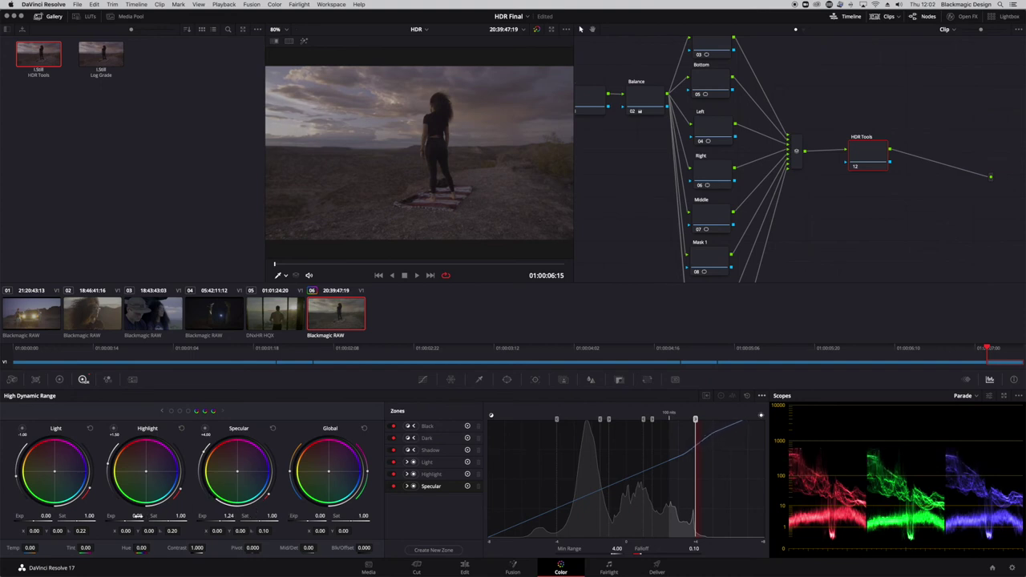
left_click_drag(137, 516, 149, 516)
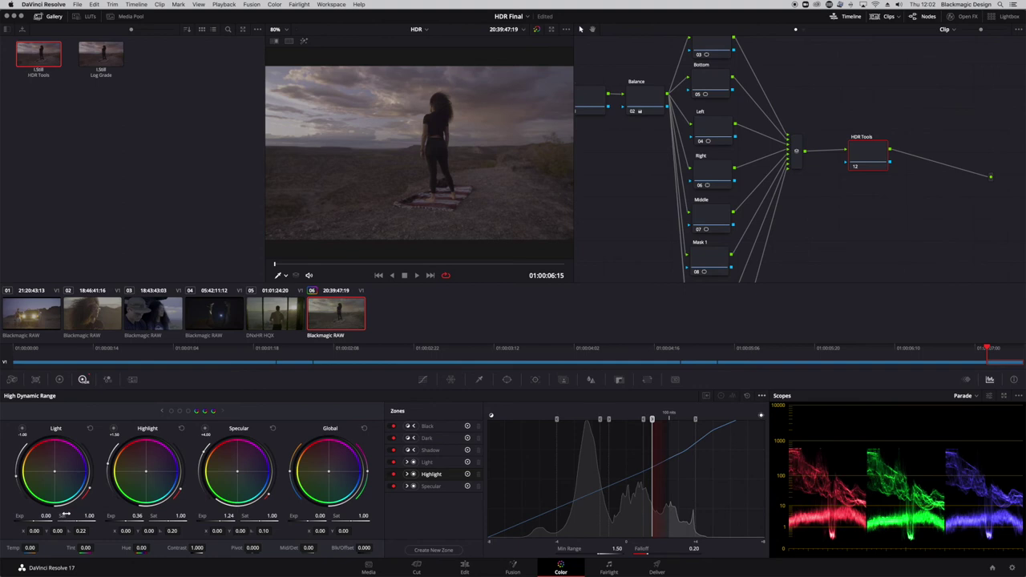
Lower the Black zone's exposure to -1.32 and reduce the exposure of the Dark and Shadow zones.
left_click(171, 414)
left_click_drag(54, 503, 32, 504)
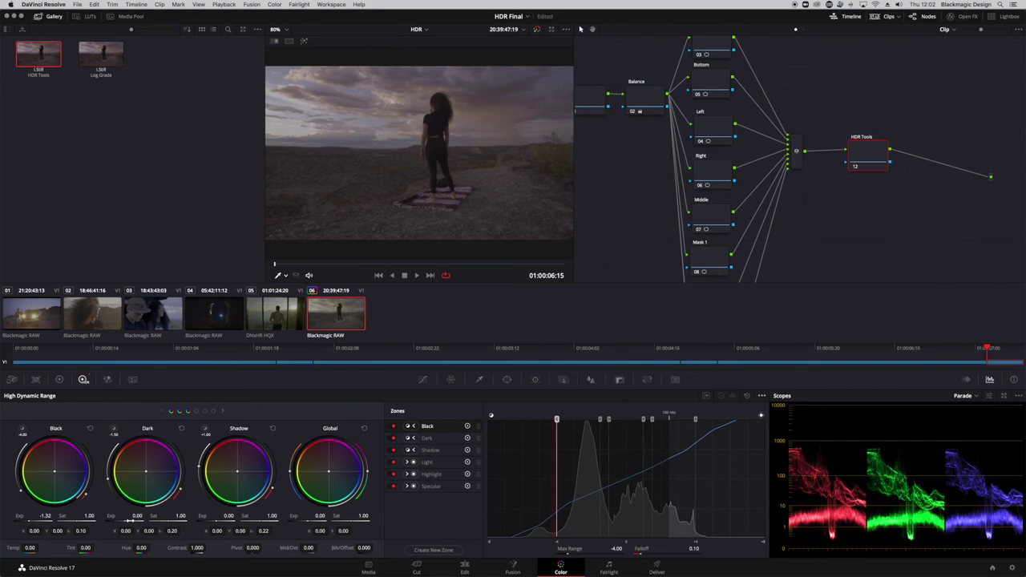
left_click_drag(138, 517, 62, 517)
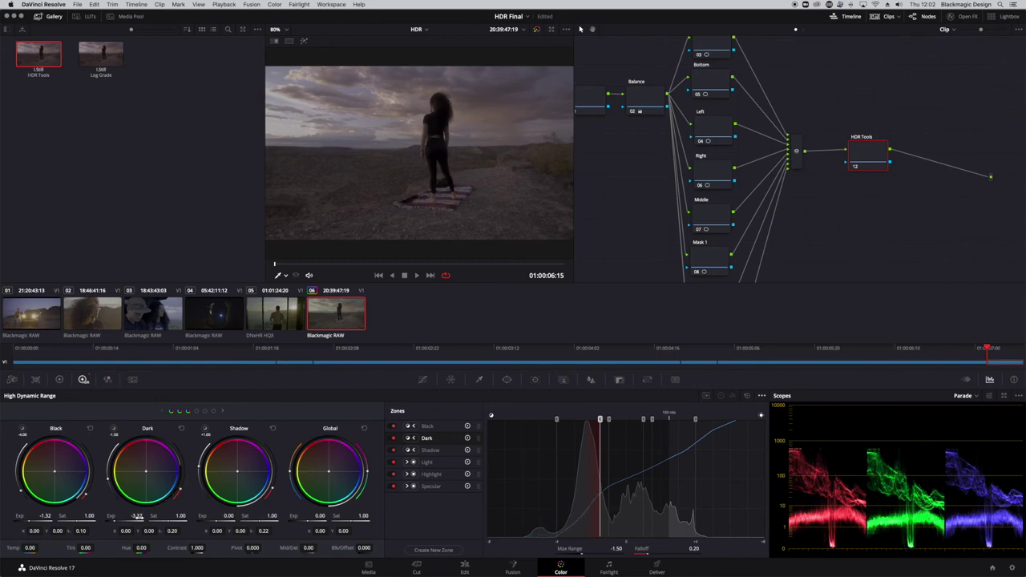
left_click_drag(230, 516, 215, 516)
Refine the upper zones' exposures to 0.07 for Light, 0.58 for Highlight and 1.26 for Specular.
left_click(212, 412)
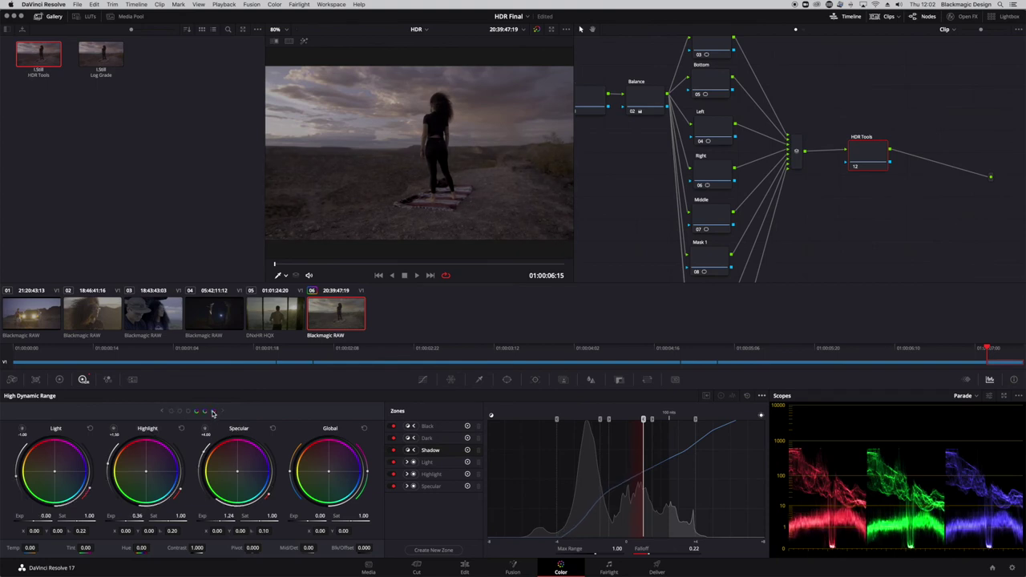
left_click_drag(66, 513, 67, 513)
left_click_drag(135, 517, 138, 517)
left_click_drag(228, 517, 236, 523)
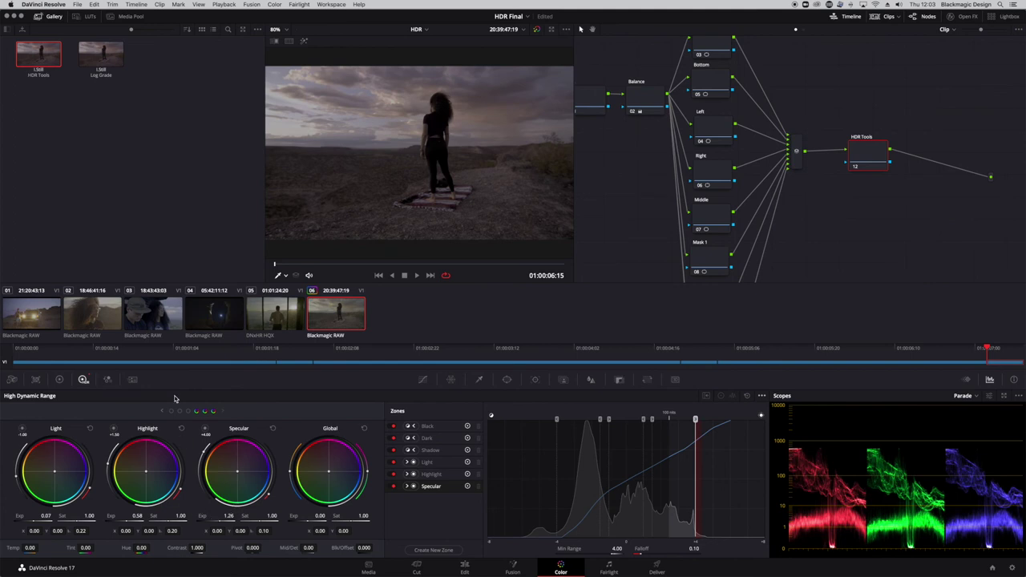
Set the Highlight zone's saturation to 1.13 and shift its color balance to X -0.02, Y 0.02.
left_click_drag(180, 516, 181, 517)
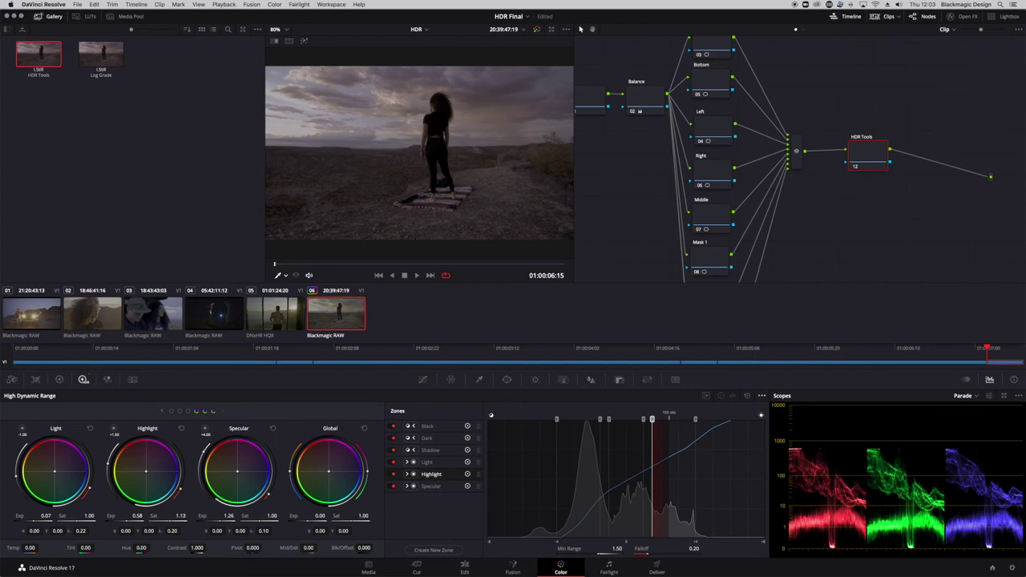
left_click_drag(146, 472, 144, 470)
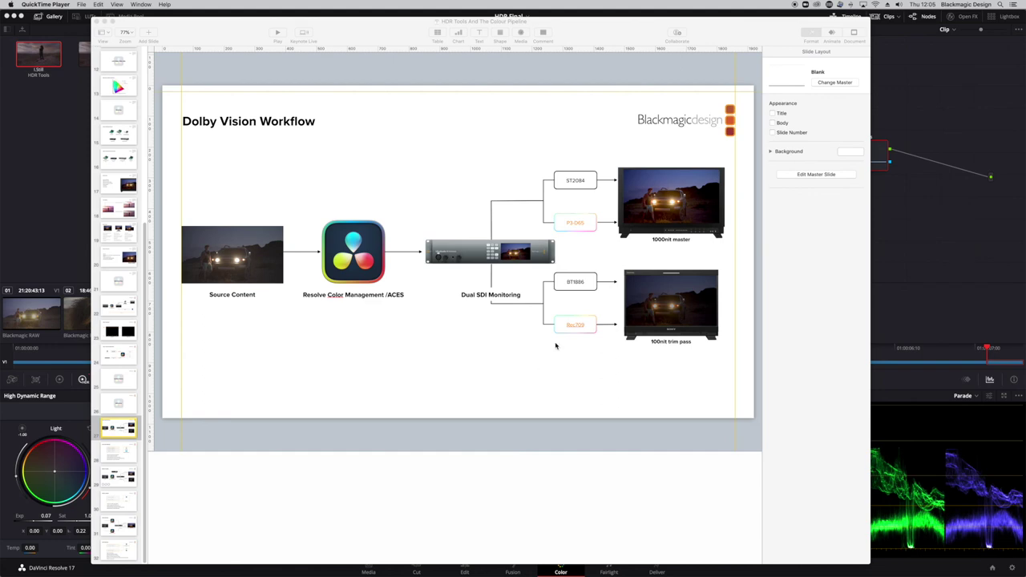
Switch back to DaVinci Resolve and enable Dolby Vision in the project's color management settings.
left_click(933, 246)
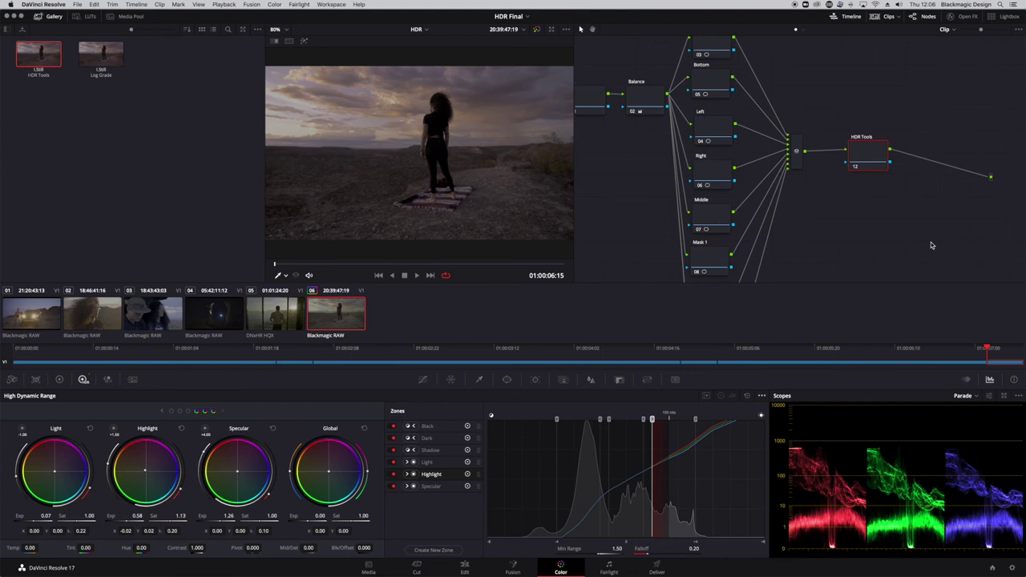
left_click(1012, 567)
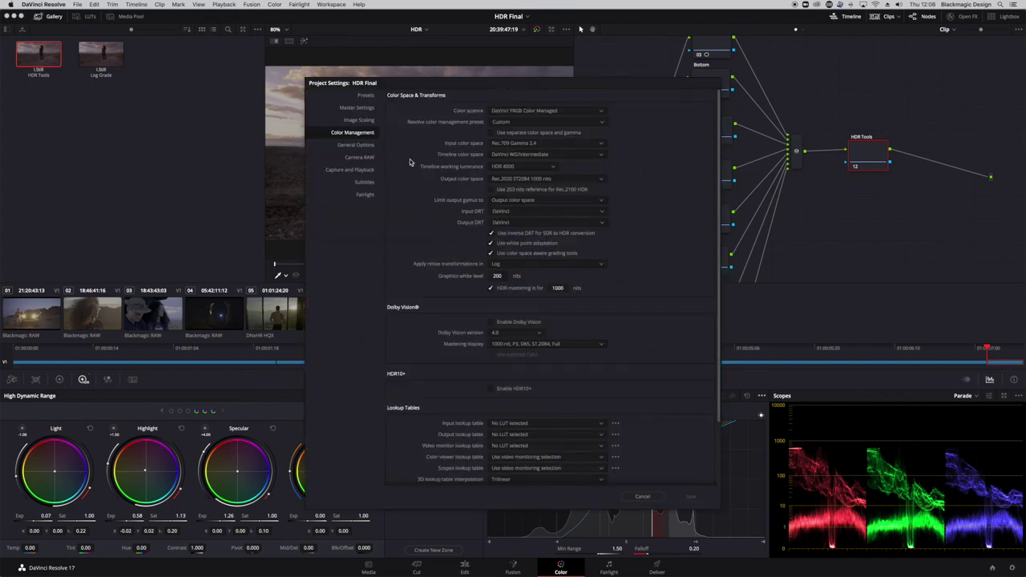
left_click(491, 321)
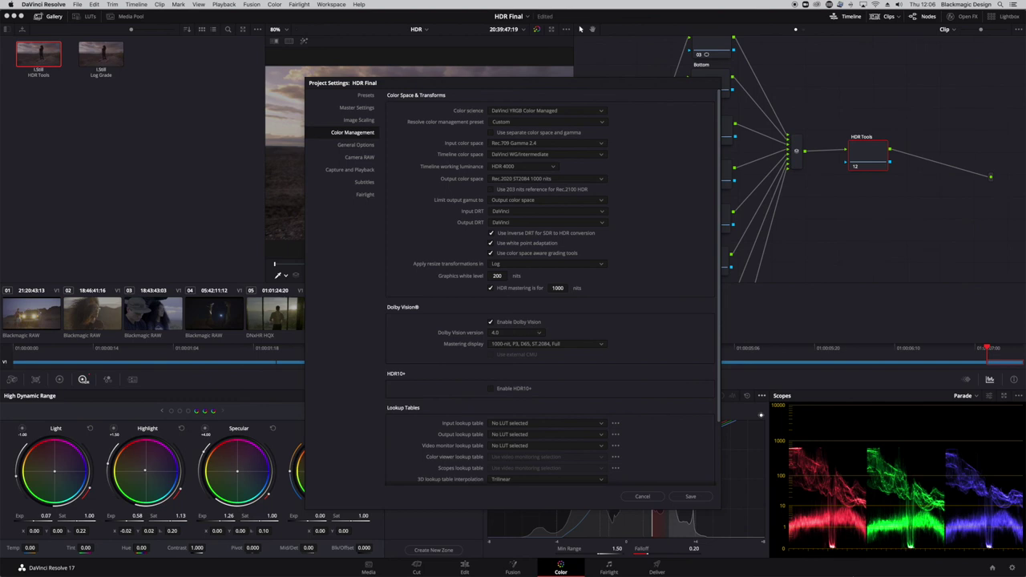
left_click(691, 498)
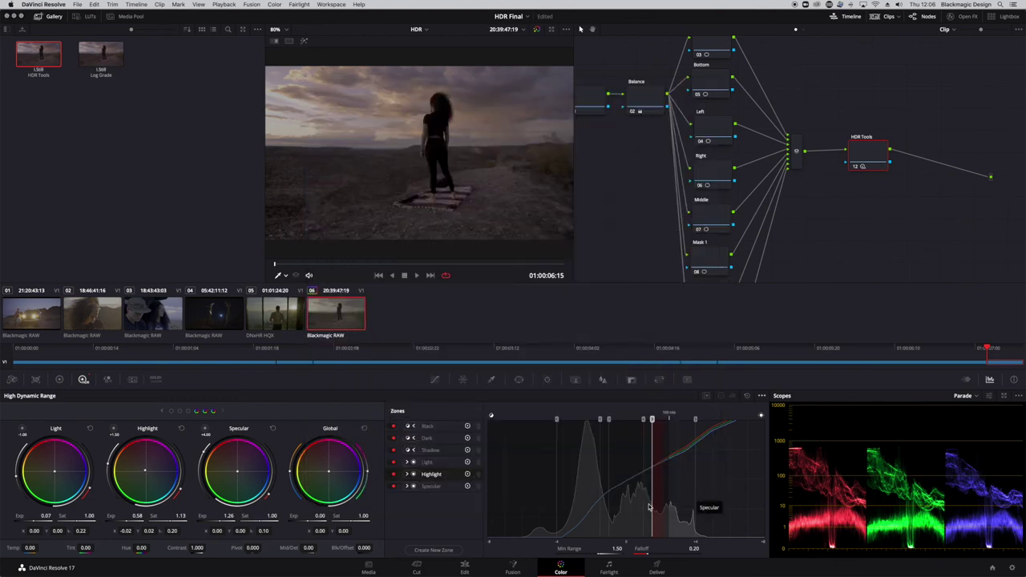
Open the Dolby Vision palette, analyze the selected clip 06 and check the available target display outputs.
left_click(155, 381)
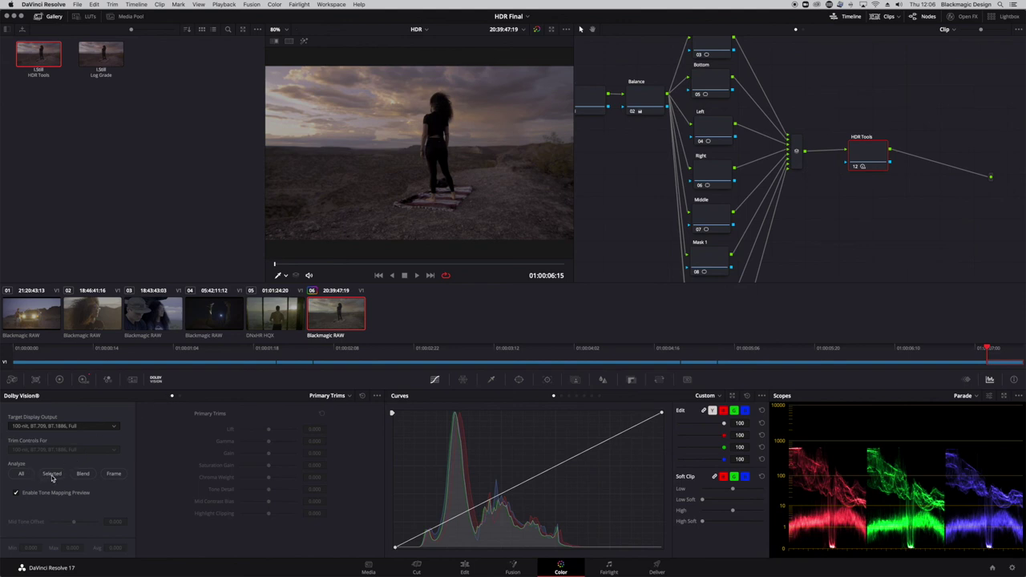
left_click(52, 476)
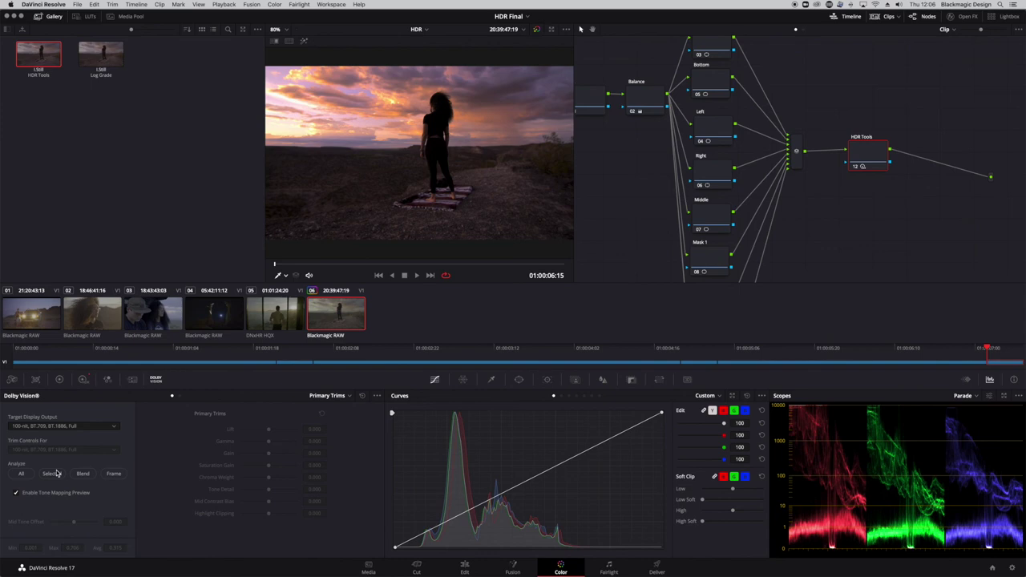
left_click(113, 431)
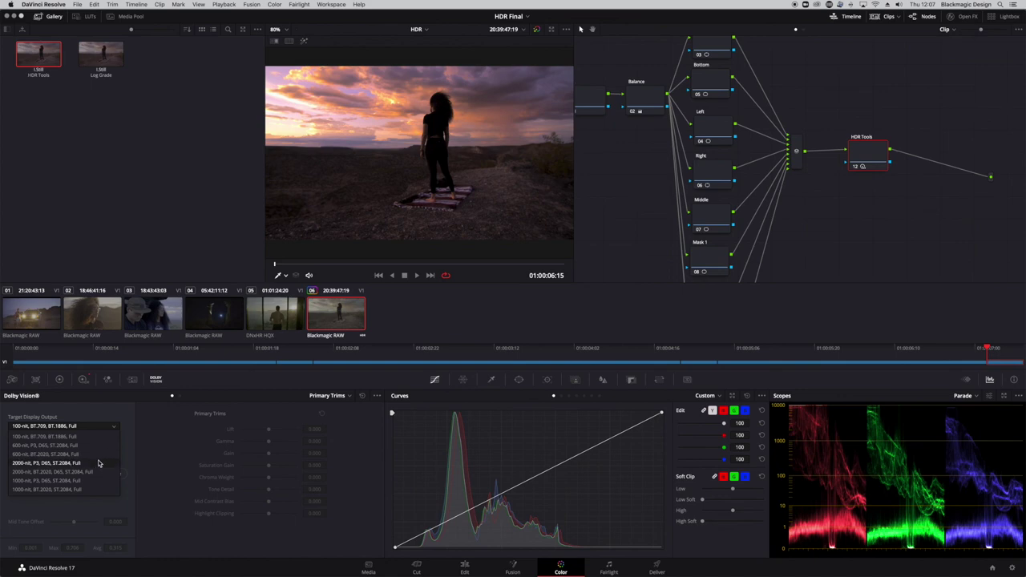
left_click(103, 431)
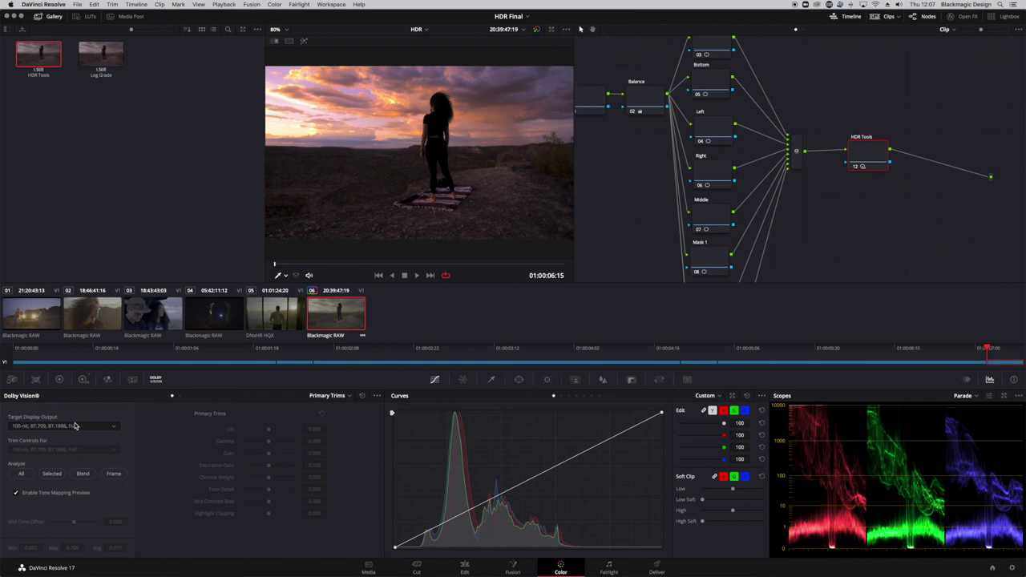
Compare clip 06 with the Dolby Vision tone mapping preview off and on.
left_click(16, 495)
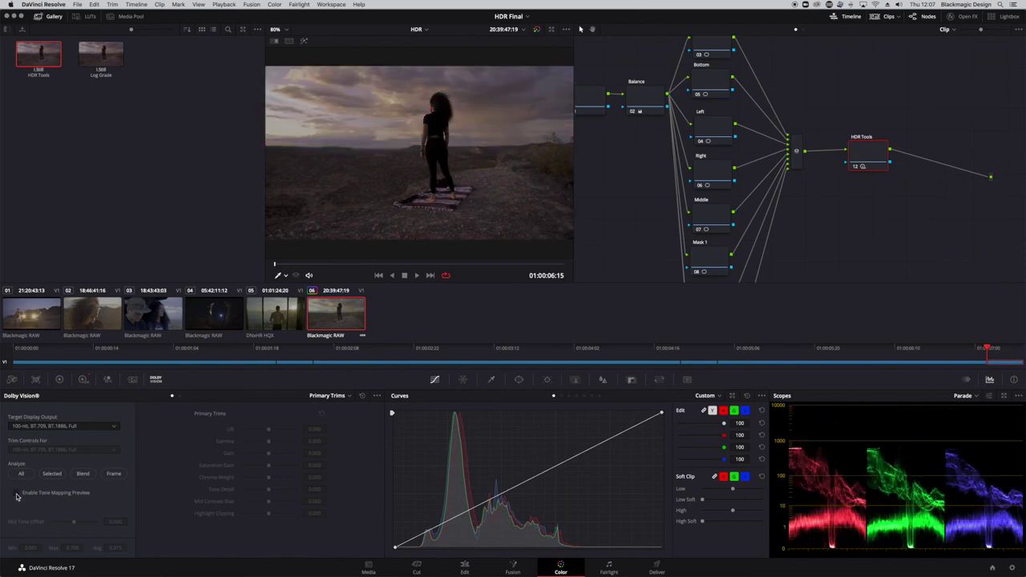
left_click(16, 494)
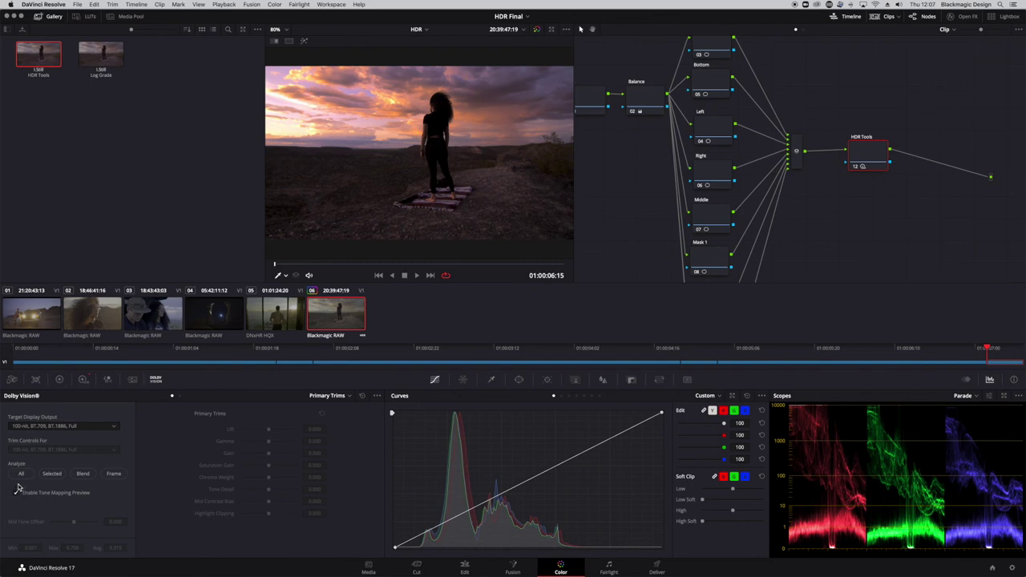
left_click(17, 493)
left_click(17, 494)
Set the Dolby Vision target display output to 600-nit, BT.2020, ST.2084, Full and toggle the tone mapping preview to compare.
left_click(114, 426)
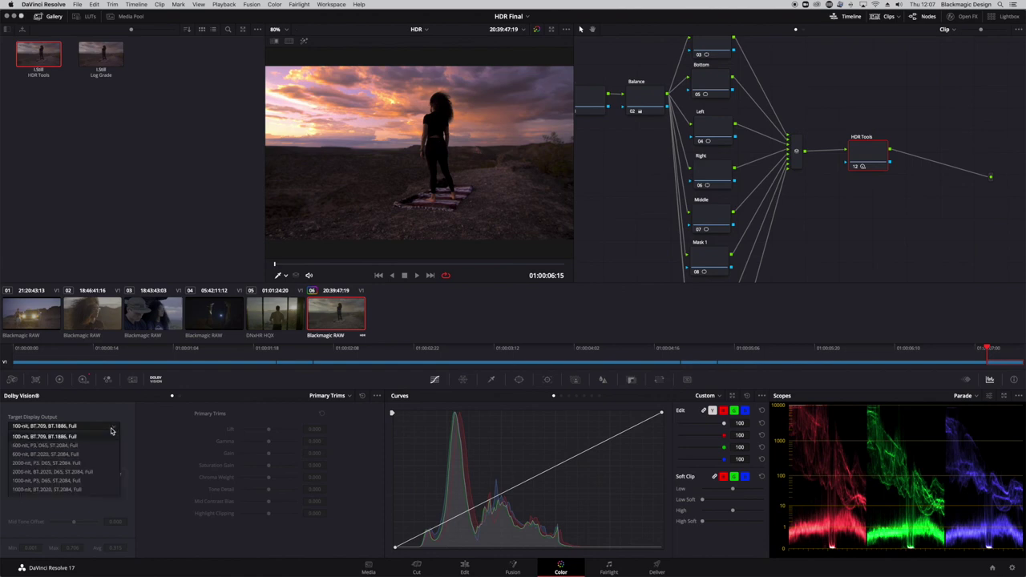
left_click(96, 435)
left_click(96, 427)
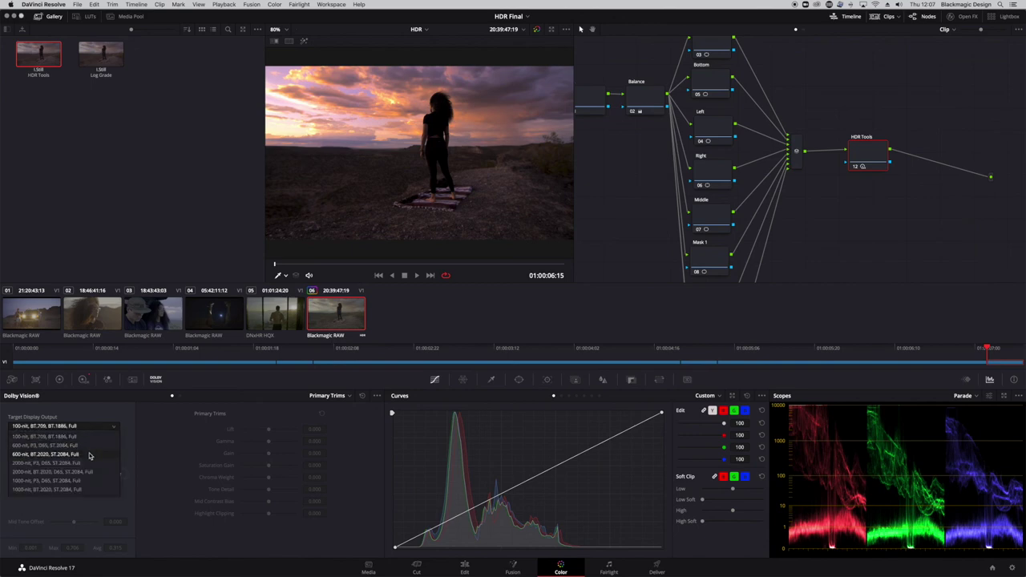
left_click(90, 454)
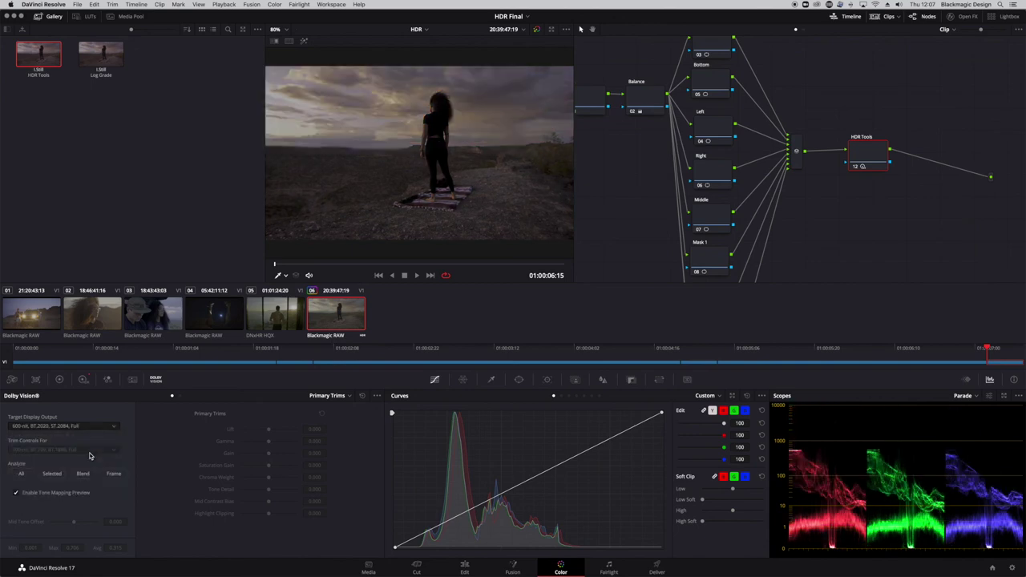
left_click(14, 494)
Set the target display output to 100-nit, BT.709, BT.1886, Full, compare the tone mapping preview and leave it off.
left_click(113, 428)
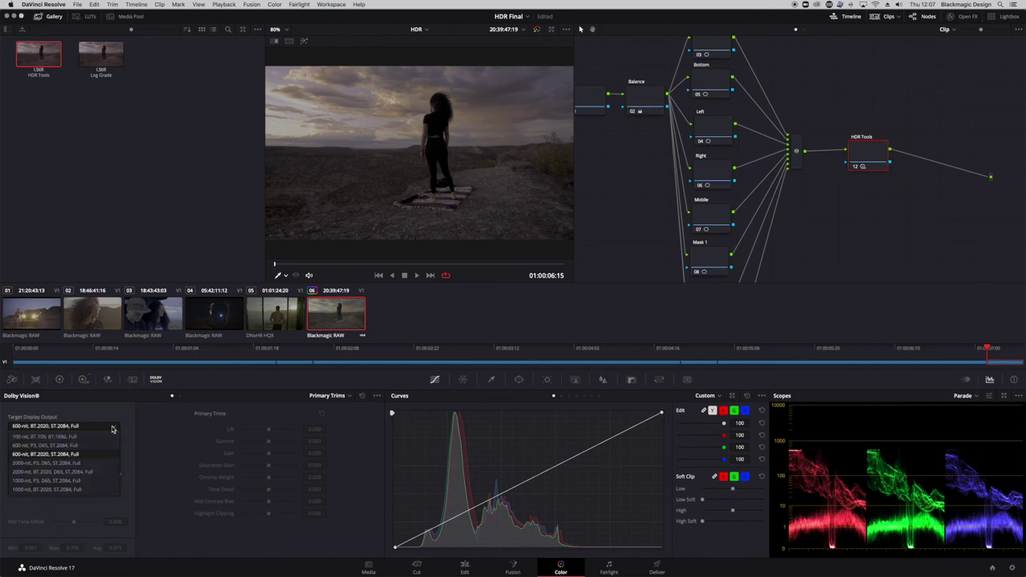
left_click(100, 438)
left_click(16, 495)
left_click(16, 494)
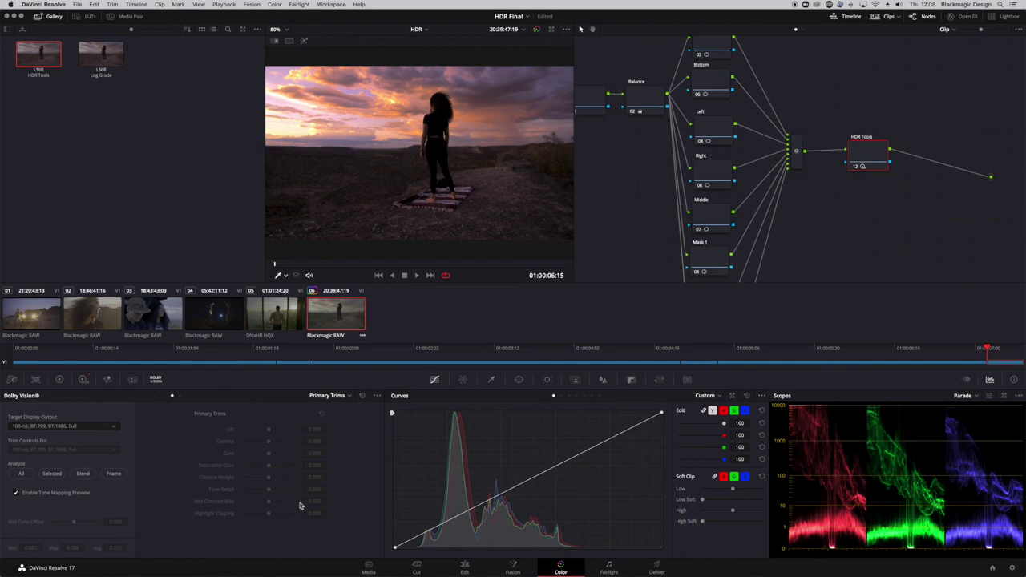
left_click(16, 494)
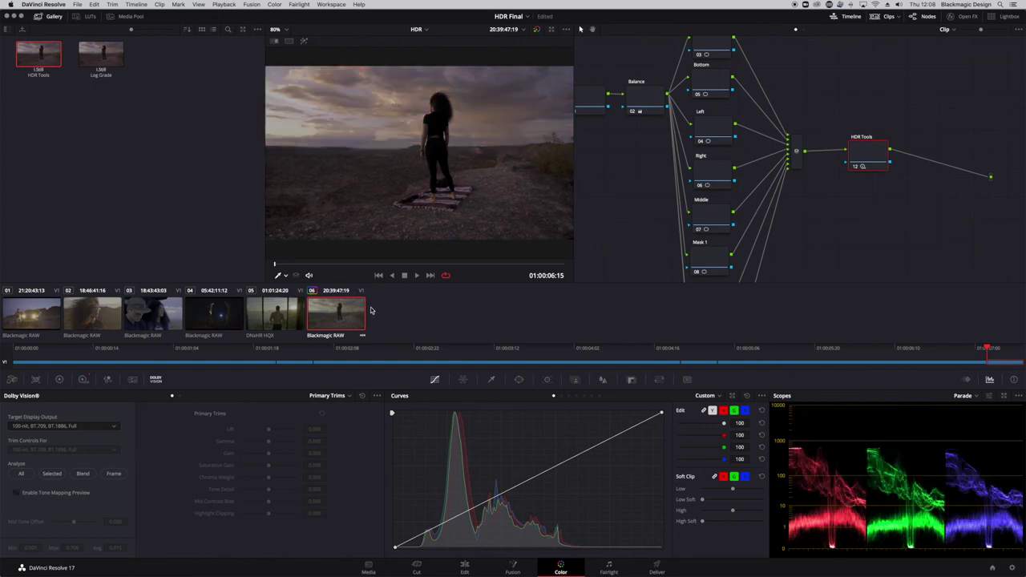
Enable HDR10+ in the project's color management settings and open the HDR10+ palette.
left_click(1012, 568)
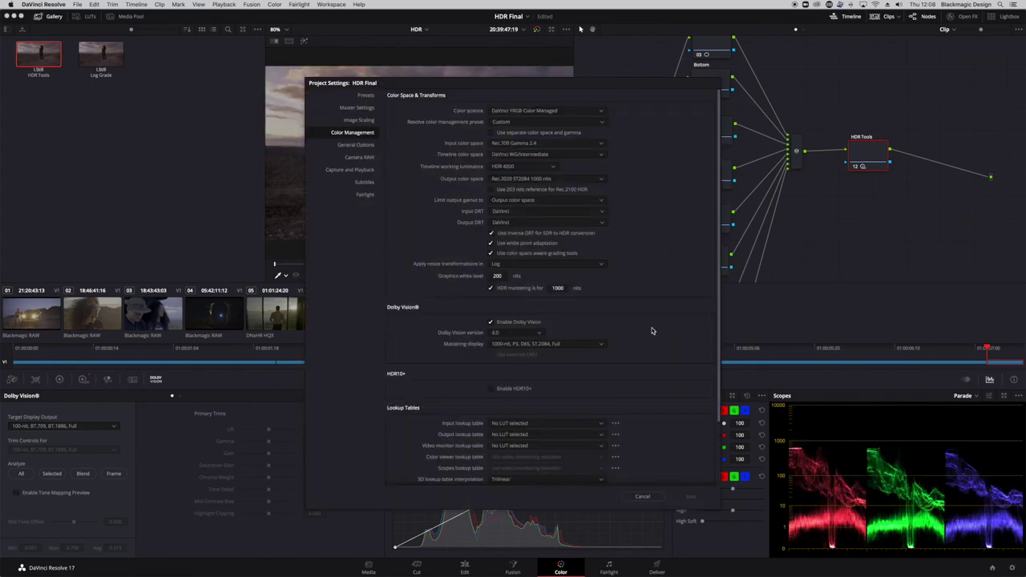
left_click(492, 388)
left_click(688, 495)
left_click(181, 382)
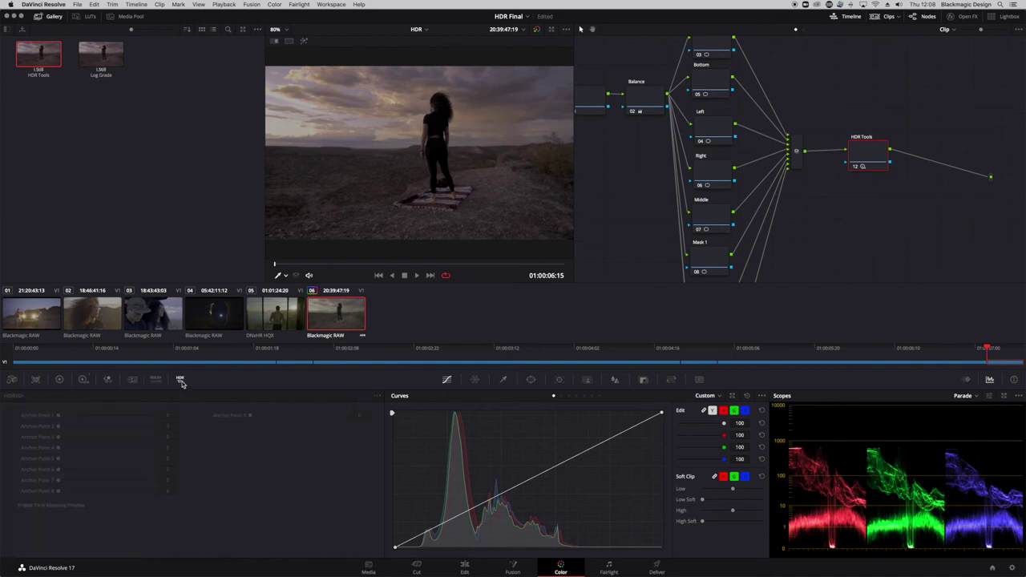
Run the HDR10+ analysis on the selected clip 06.
right_click(336, 310)
left_click(336, 310)
left_click(277, 5)
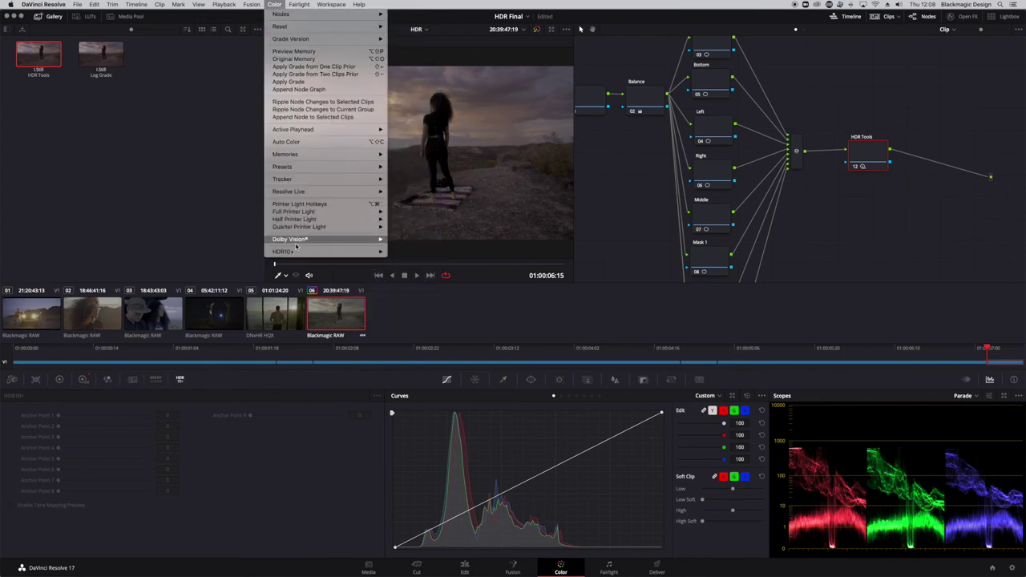
mouse_move(298, 254)
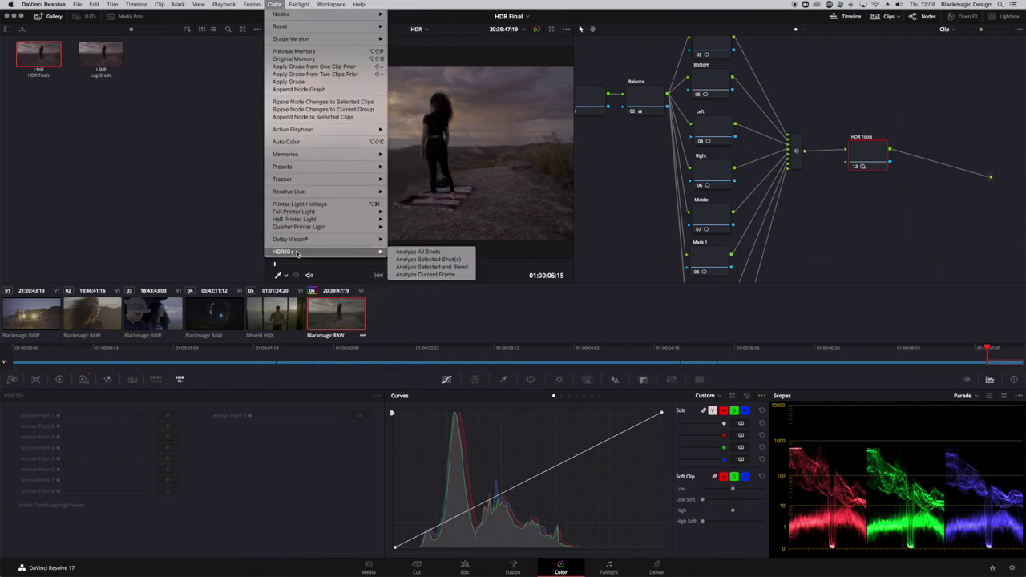
left_click(436, 260)
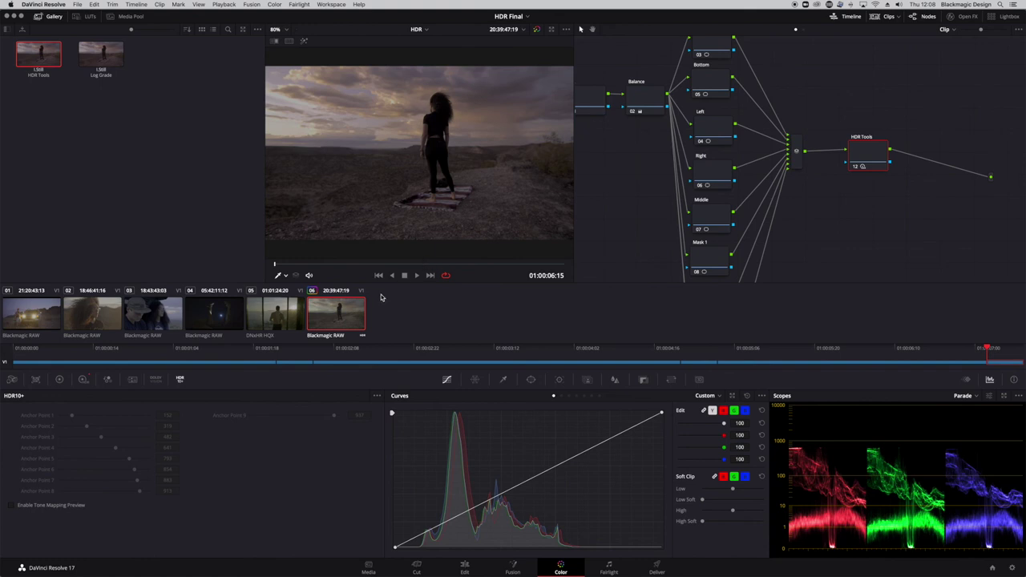
Compare clip 06 with and without the HDR10+ tone mapping preview and leave the preview enabled.
left_click(11, 506)
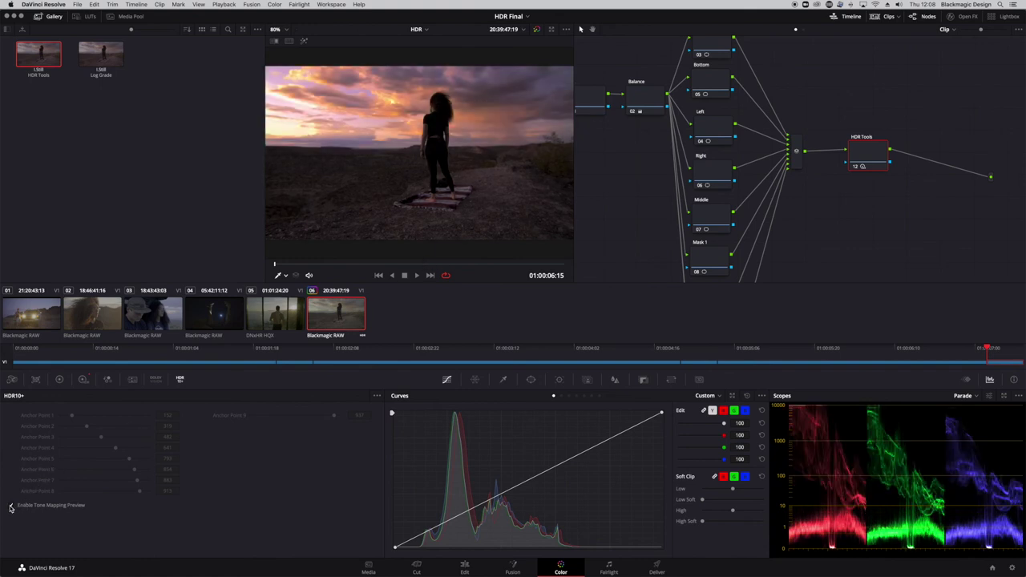
left_click(11, 507)
left_click(12, 506)
left_click(11, 508)
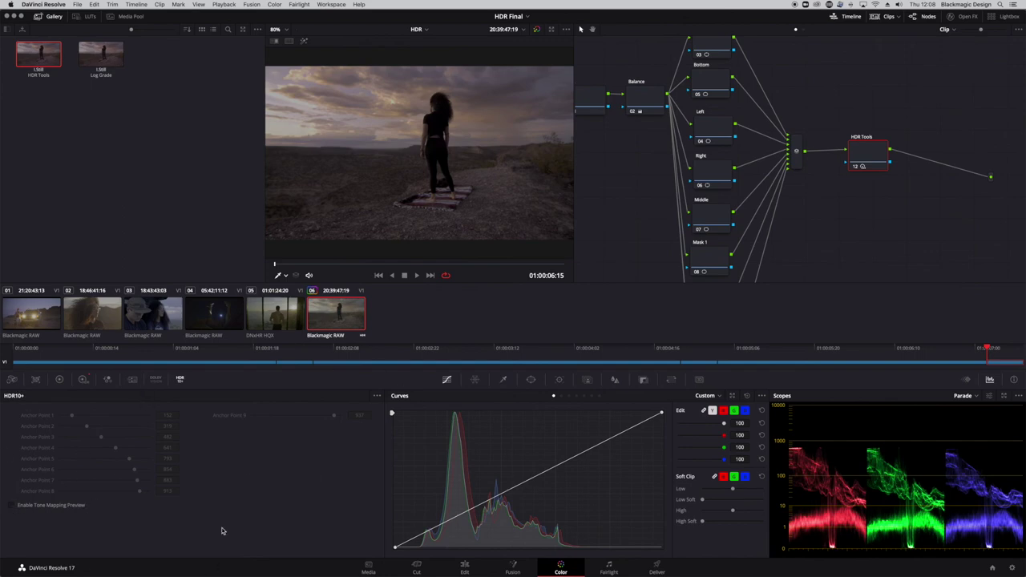
left_click(11, 507)
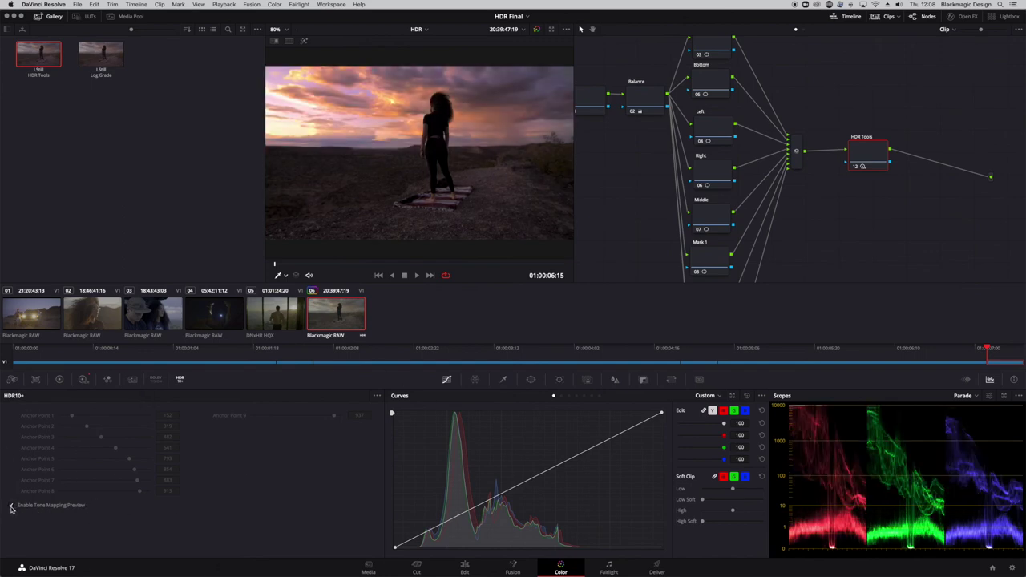
Switch the HDR10+ tone mapping preview off and on to compare clip 06, and return to the Dolby Vision palette.
left_click(11, 508)
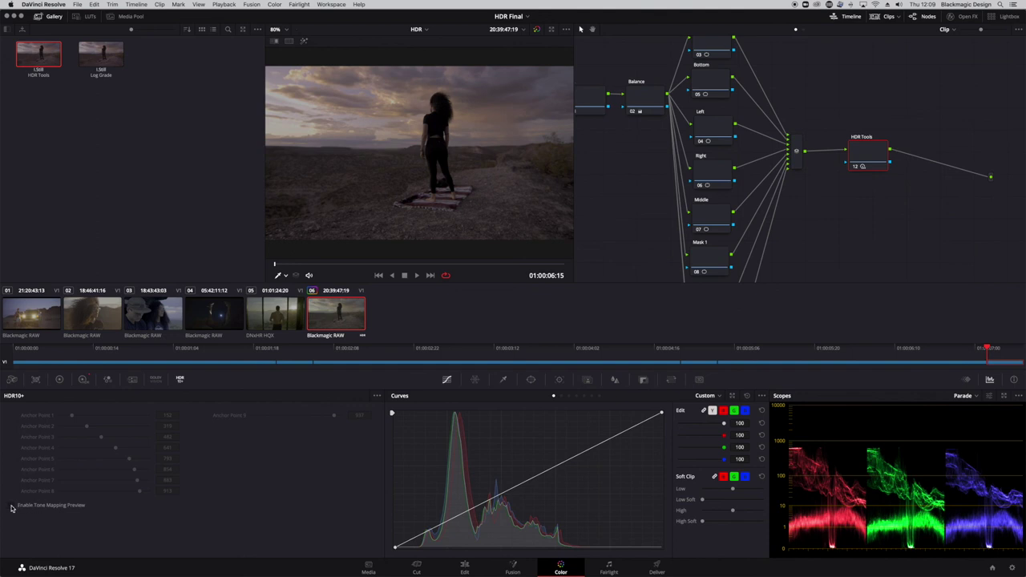
left_click(10, 506)
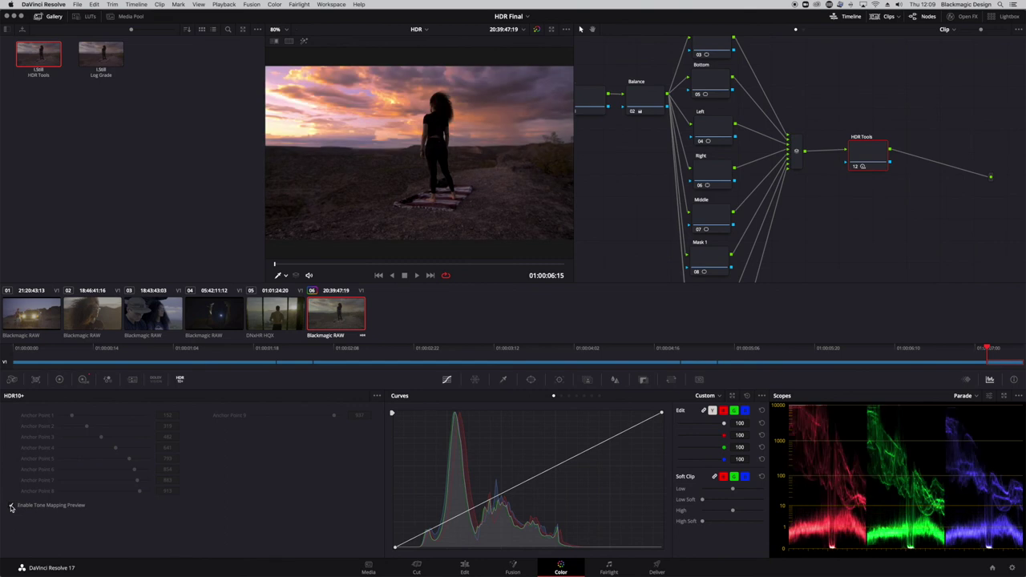
left_click(11, 506)
left_click(11, 506)
left_click(155, 380)
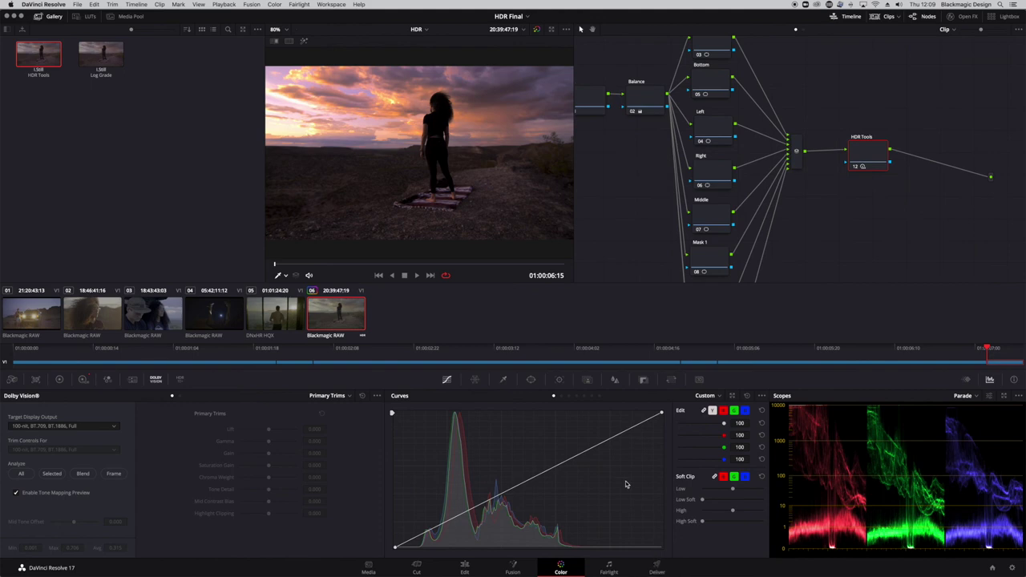
Set the IMF render type to Dolby Vision UHD on the Deliver page.
left_click(657, 570)
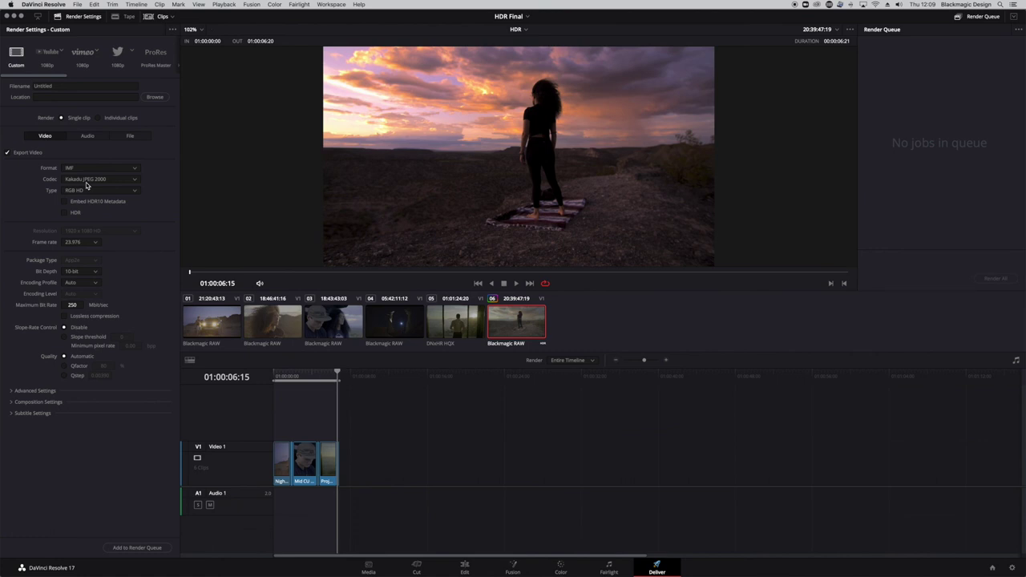
left_click(114, 191)
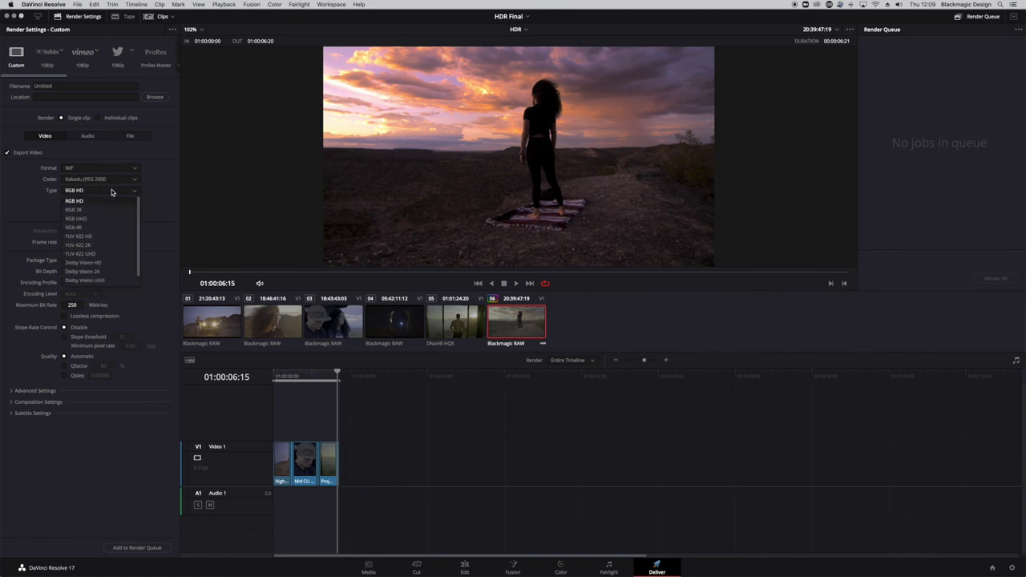
left_click(103, 280)
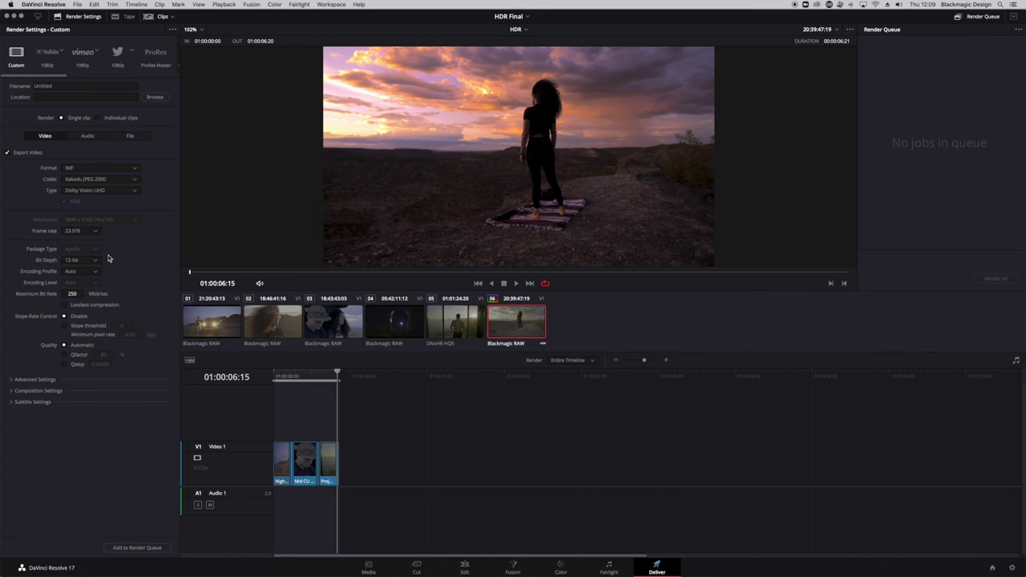
On the Edit page, examine the HDR timeline's export options for Dolby Vision XML and HDR10+ JSON without exporting.
left_click(472, 567)
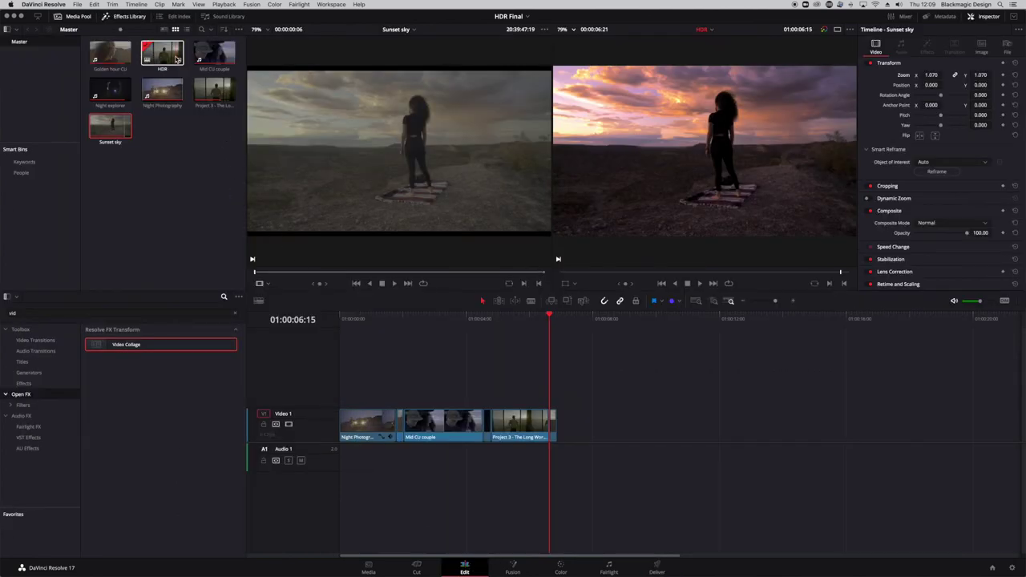
right_click(169, 59)
mouse_move(190, 64)
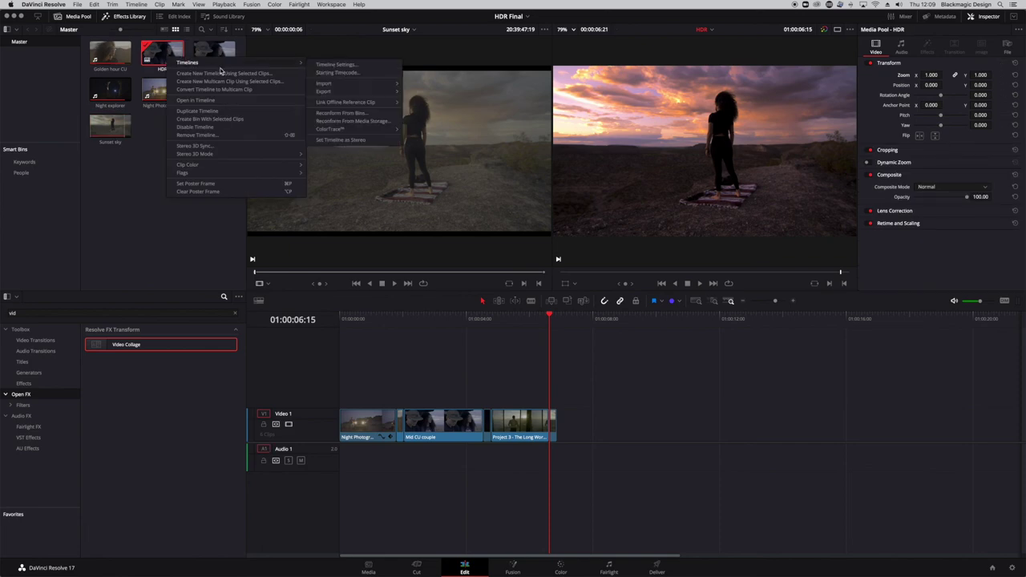
mouse_move(336, 92)
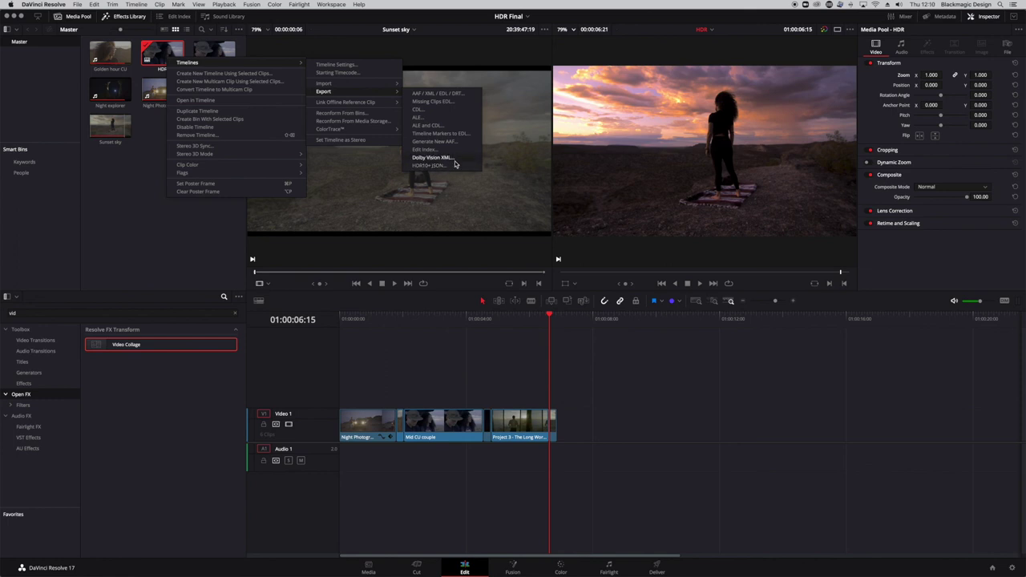
left_click(713, 420)
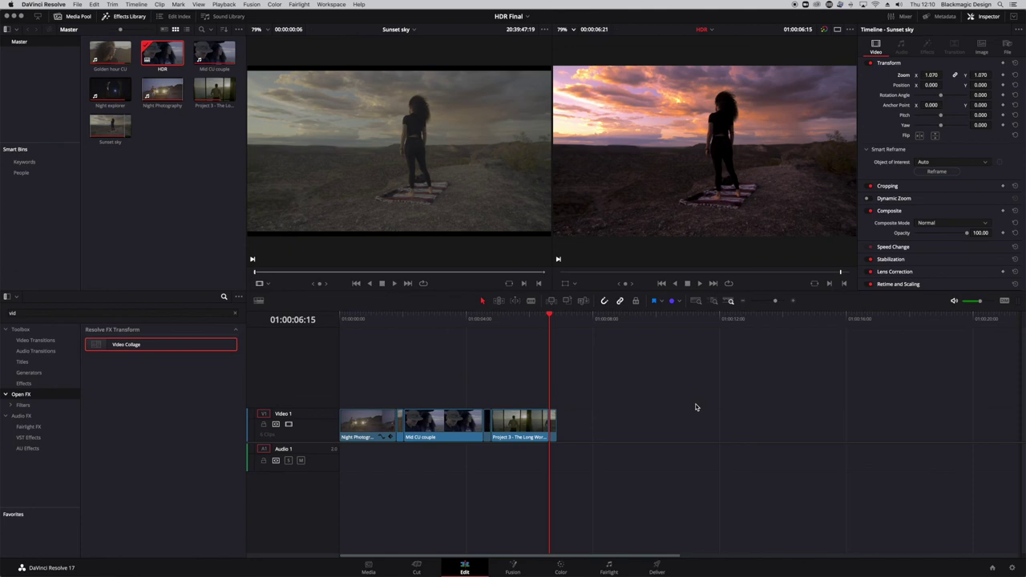
Return to the Color page and review the project's color management settings without changing them.
left_click(560, 568)
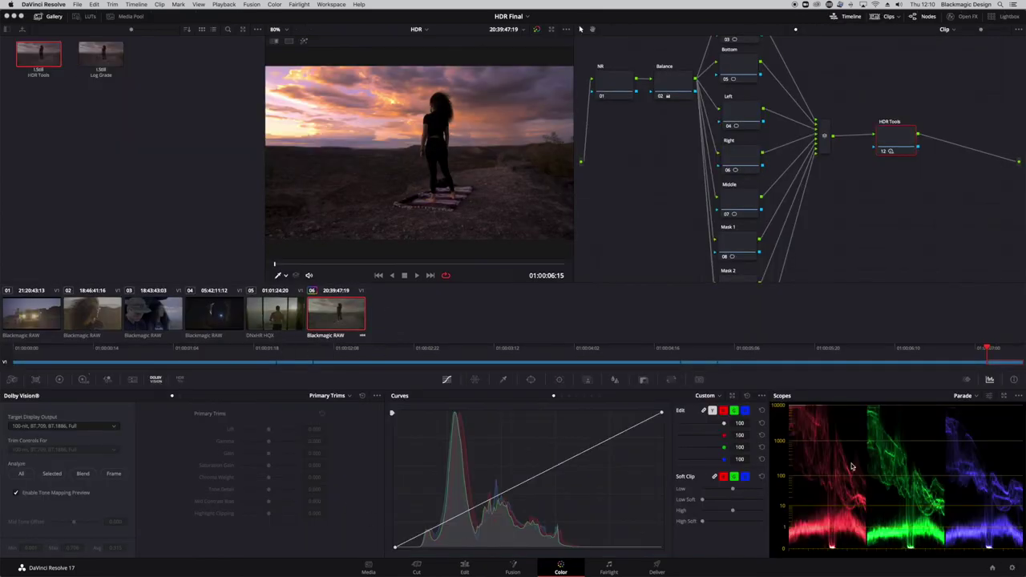
key("shift+9")
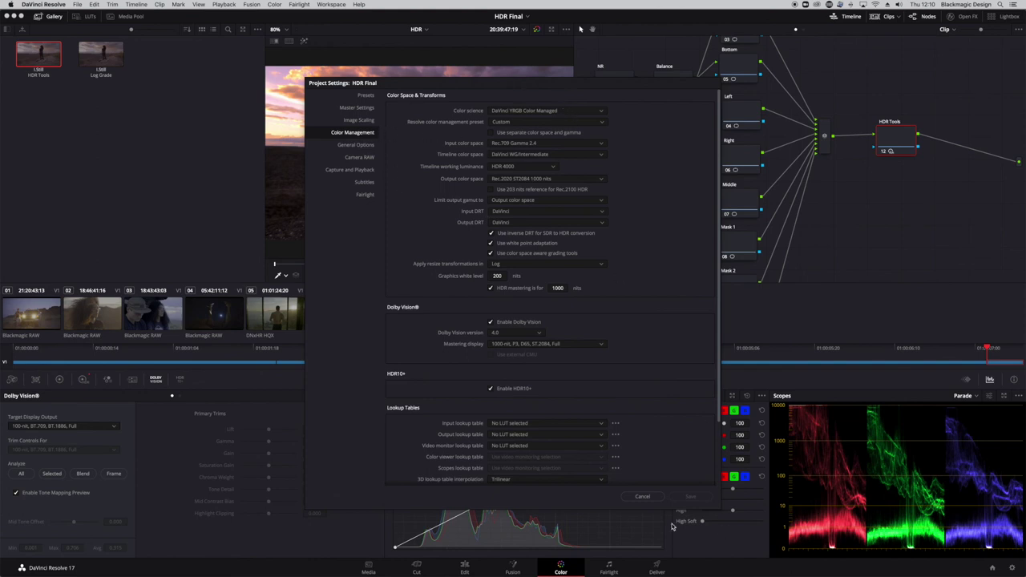
left_click(637, 497)
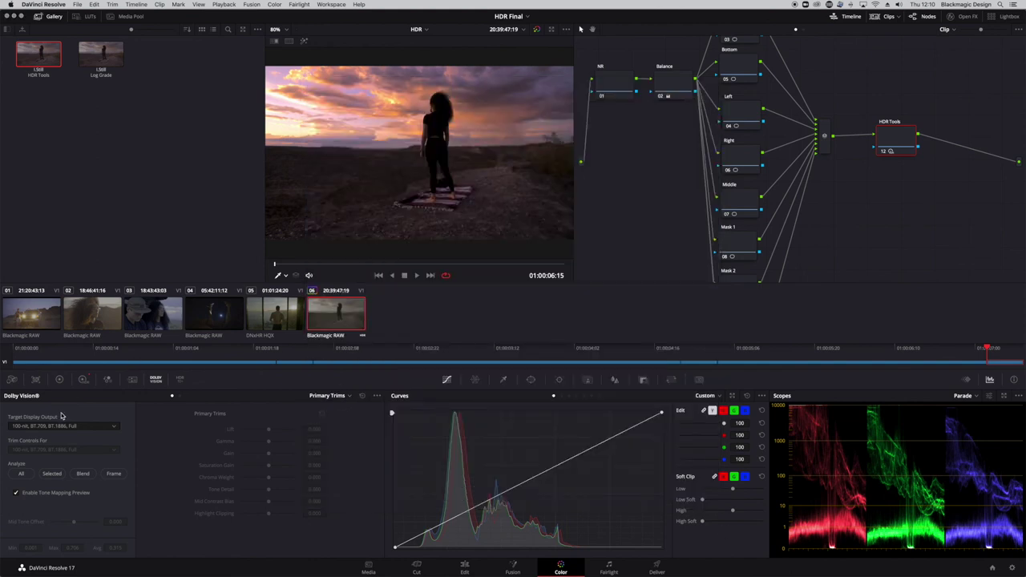